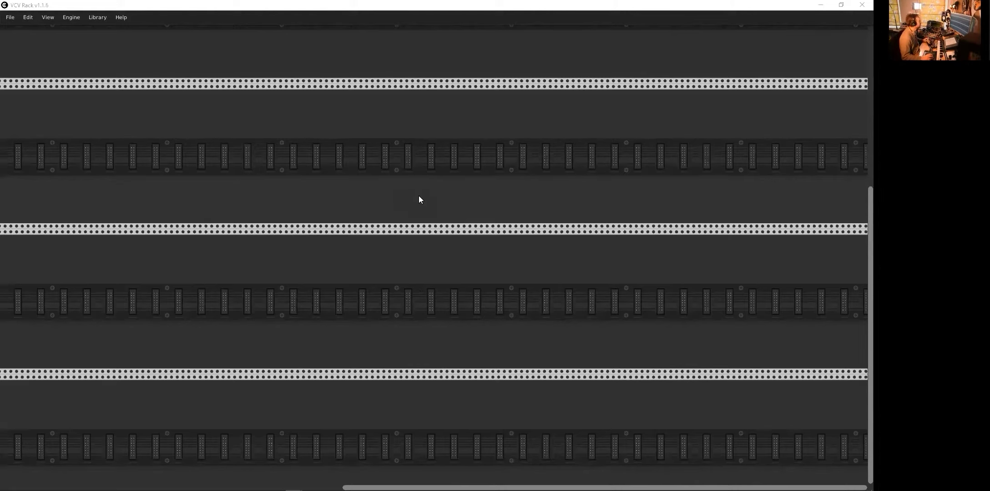
# Step: Browse the module library by brand, viewing Audible Instruments, Bogaudio and Impromptu before returning to VCV
pyautogui.rightClick(418, 200)
pyautogui.press('Escape')
pyautogui.rightClick(418, 224)
pyautogui.press('Escape')
pyautogui.rightClick(406, 201)
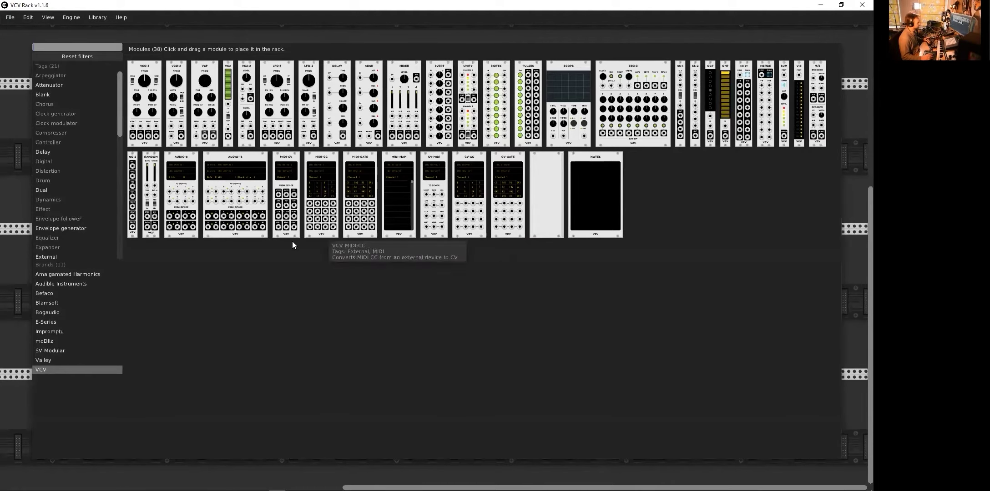
pyautogui.click(50, 284)
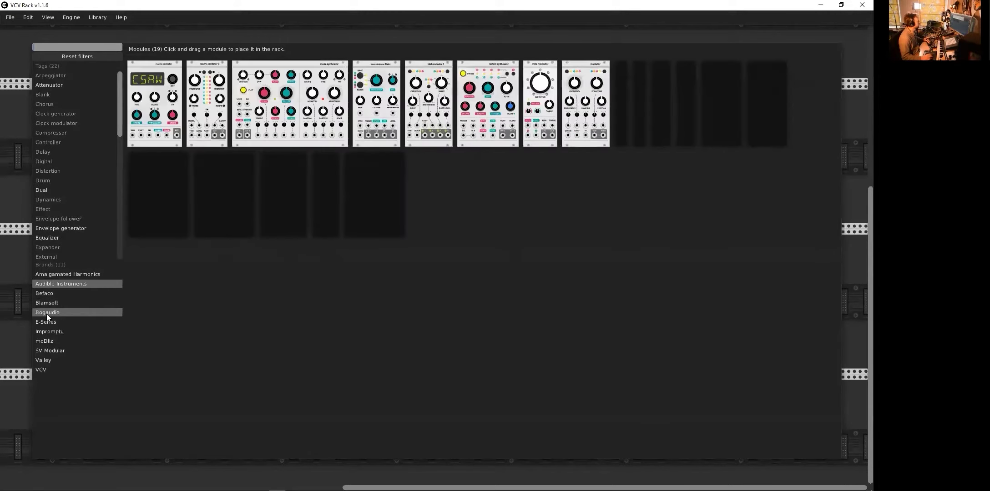
pyautogui.click(47, 313)
pyautogui.click(51, 331)
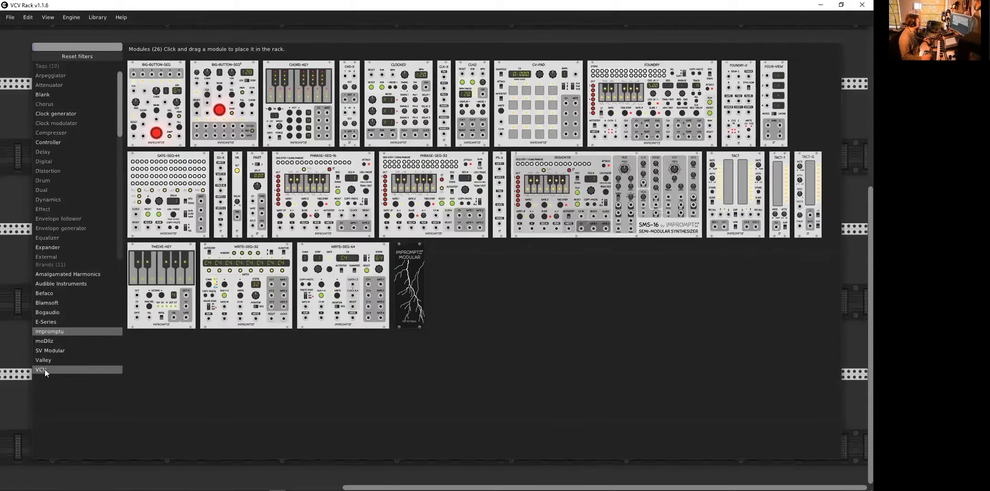
pyautogui.click(45, 369)
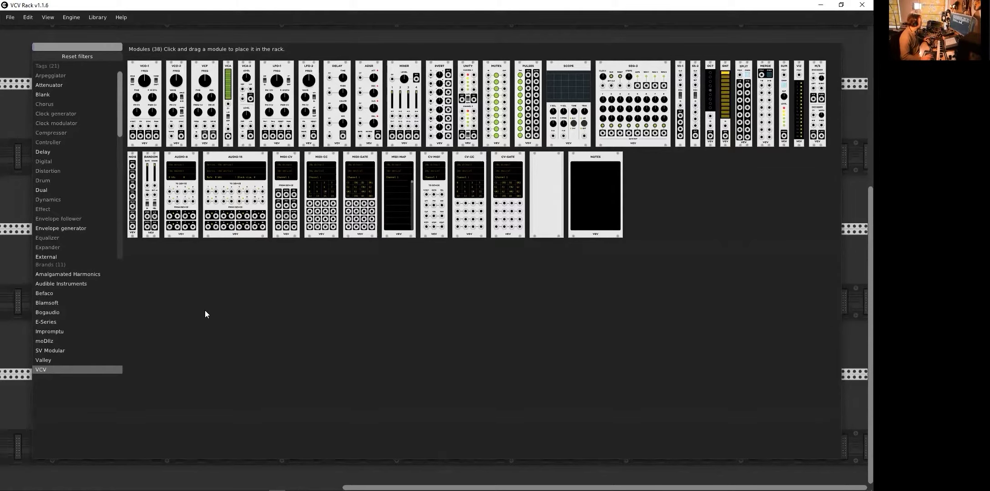
pyautogui.click(53, 370)
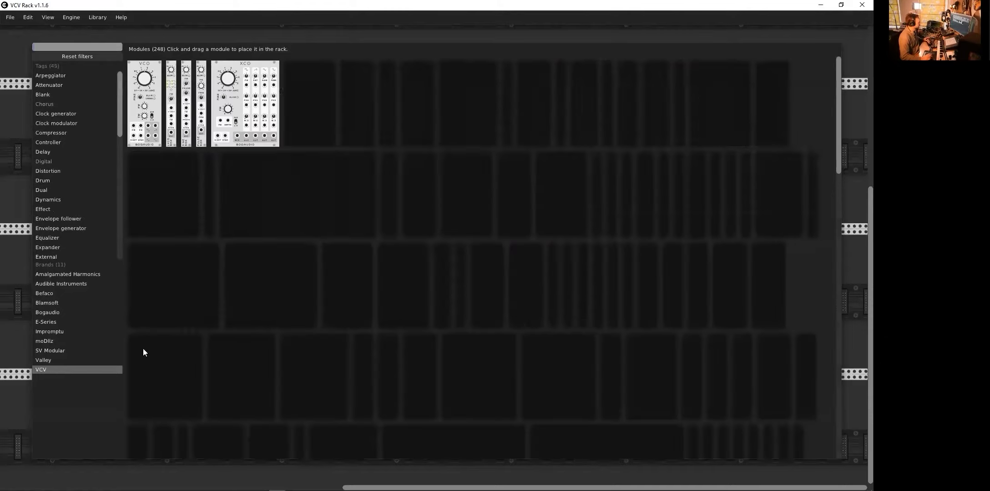
pyautogui.click(44, 367)
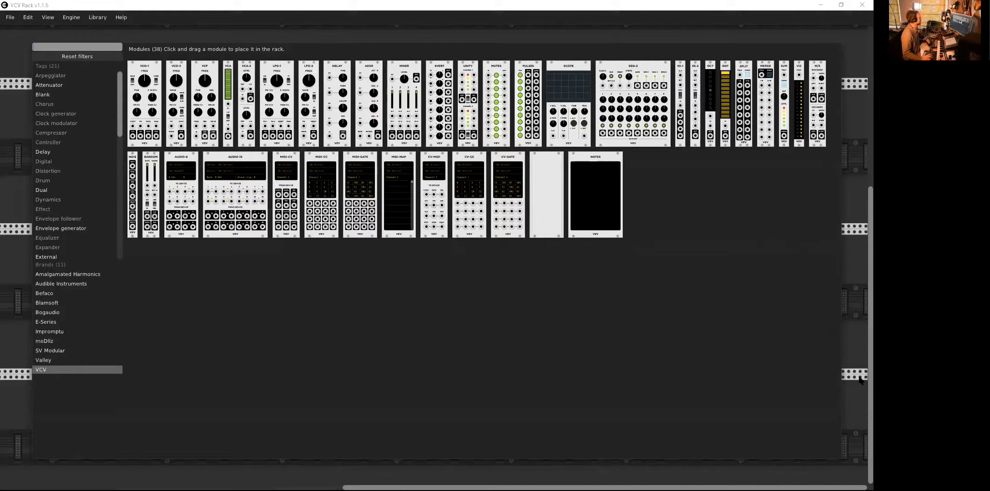
# Step: Add the VCV Scope module and position it in an empty rack row
pyautogui.click(556, 84)
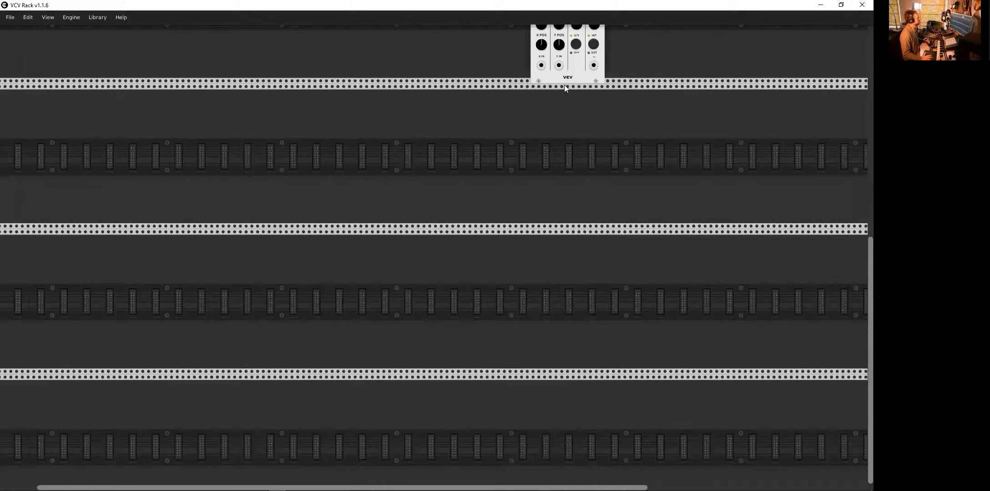
pyautogui.scroll(2, 591, 182)
pyautogui.moveTo(568, 92); pyautogui.dragTo(413, 241)
pyautogui.scroll(2, 505, 267)
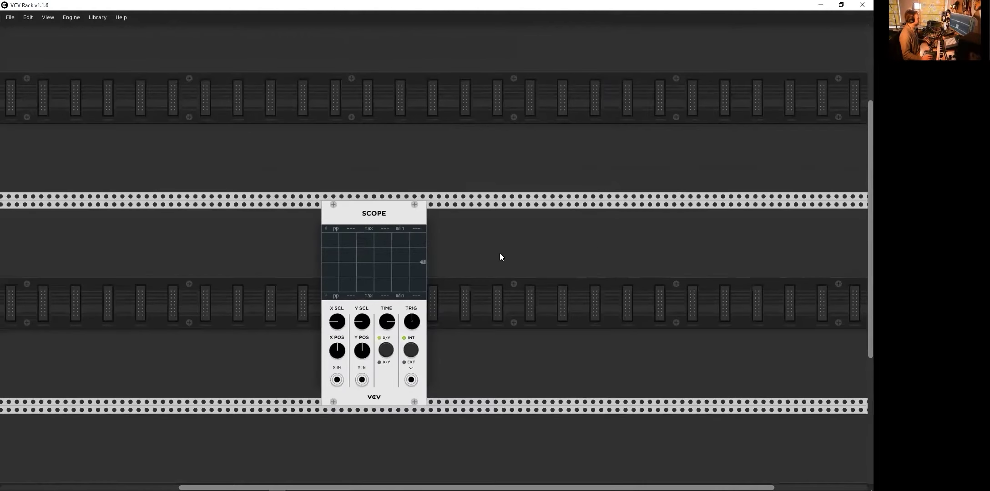
pyautogui.scroll(2, 498, 255)
pyautogui.scroll(-4, 498, 254)
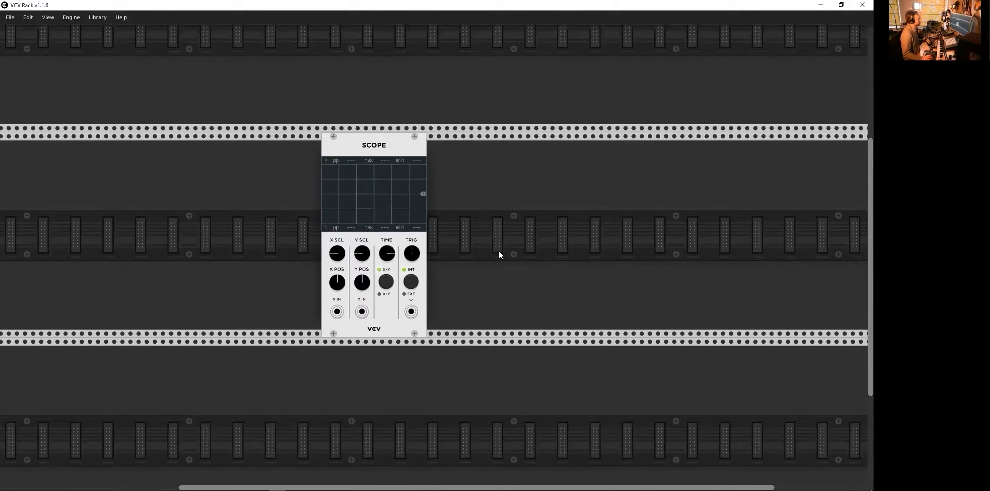
pyautogui.scroll(2, 447, 252)
pyautogui.scroll(-2, 436, 241)
pyautogui.scroll(1, 395, 216)
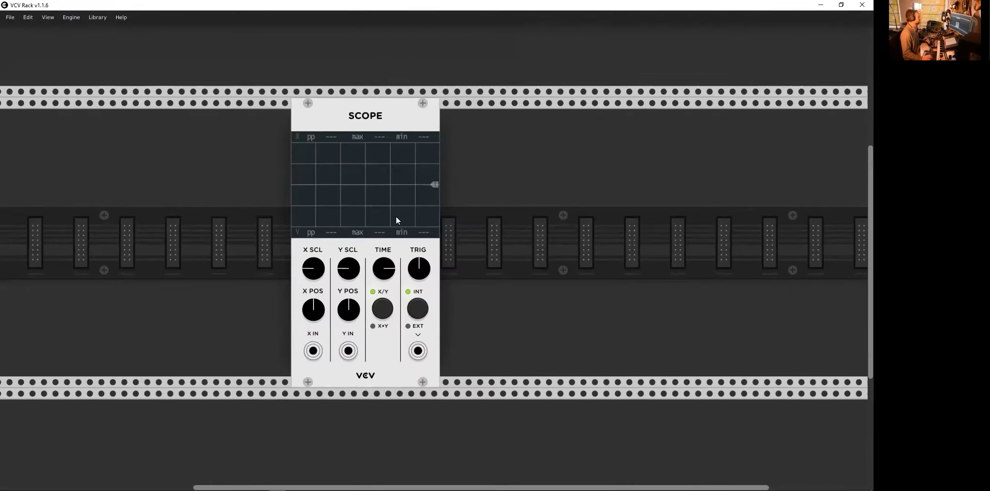
pyautogui.scroll(-4, 396, 217)
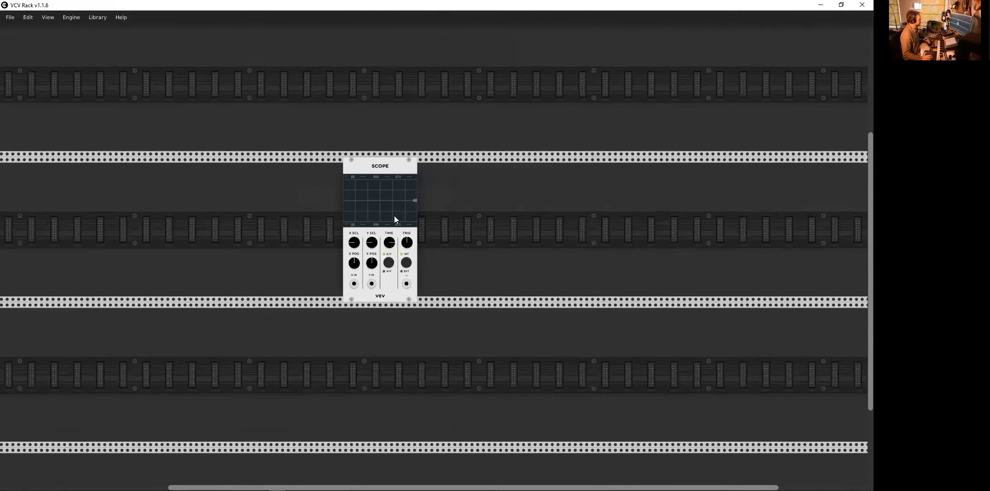
# Step: Add the VCO-1 oscillator in the Scope's row, ahead of it, and widen the gap between the two modules
pyautogui.rightClick(477, 193)
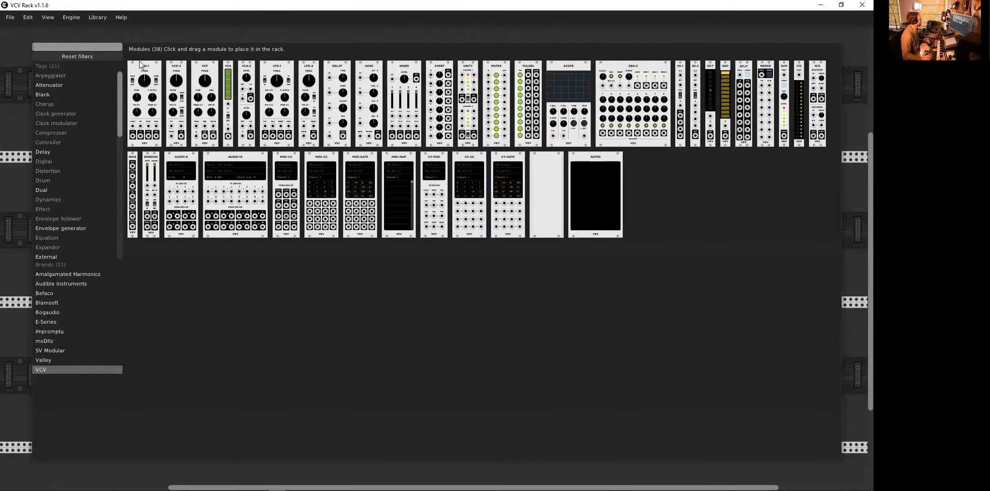
pyautogui.moveTo(139, 65); pyautogui.dragTo(281, 188)
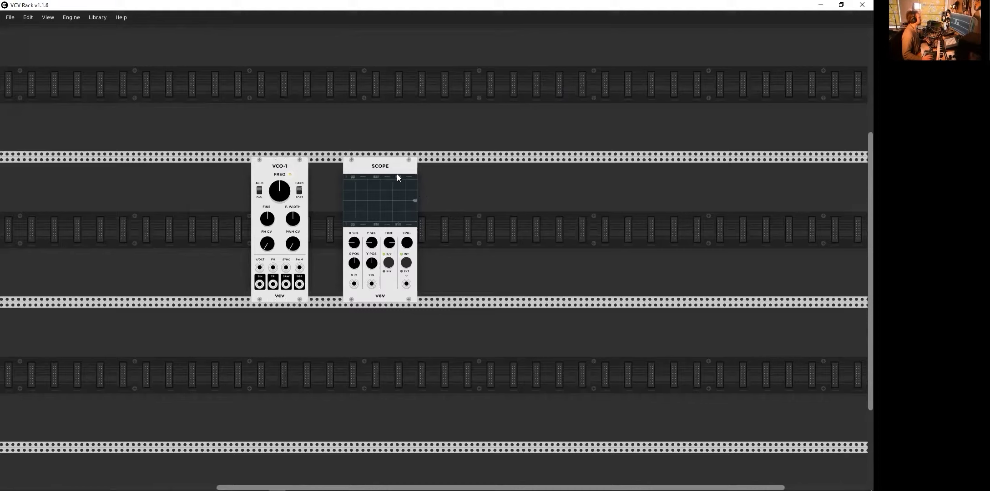
pyautogui.moveTo(386, 168); pyautogui.dragTo(441, 179)
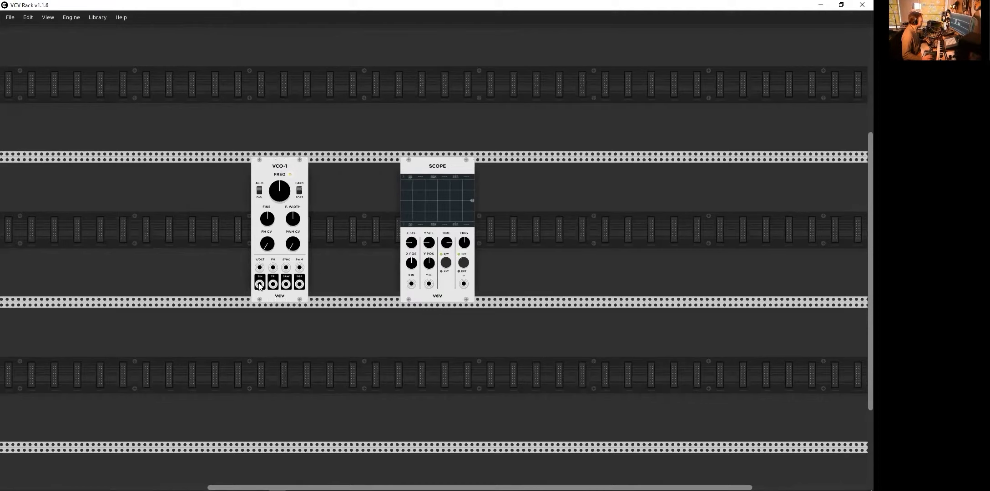
# Step: Patch VCO-1's SIN output to the Scope's X IN and move the Scope closer to the oscillator
pyautogui.moveTo(259, 286); pyautogui.dragTo(411, 284)
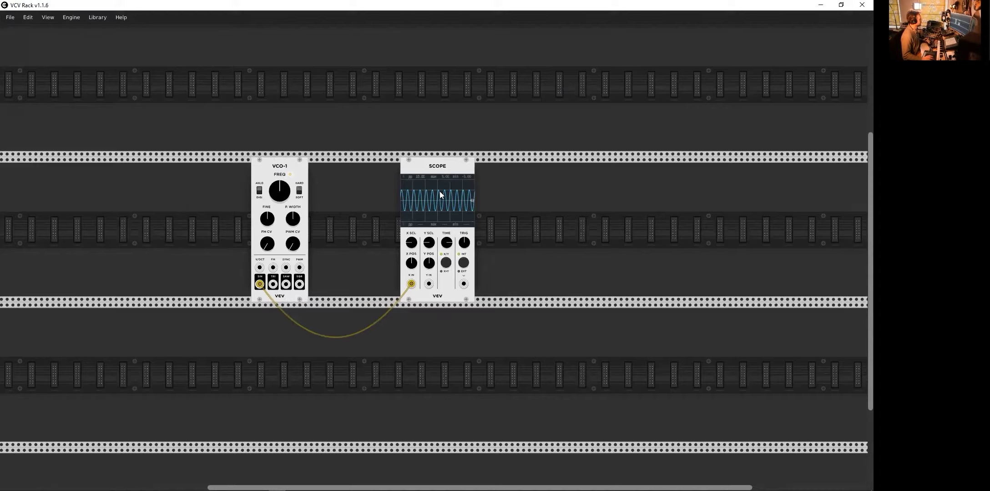
pyautogui.scroll(2, 439, 182)
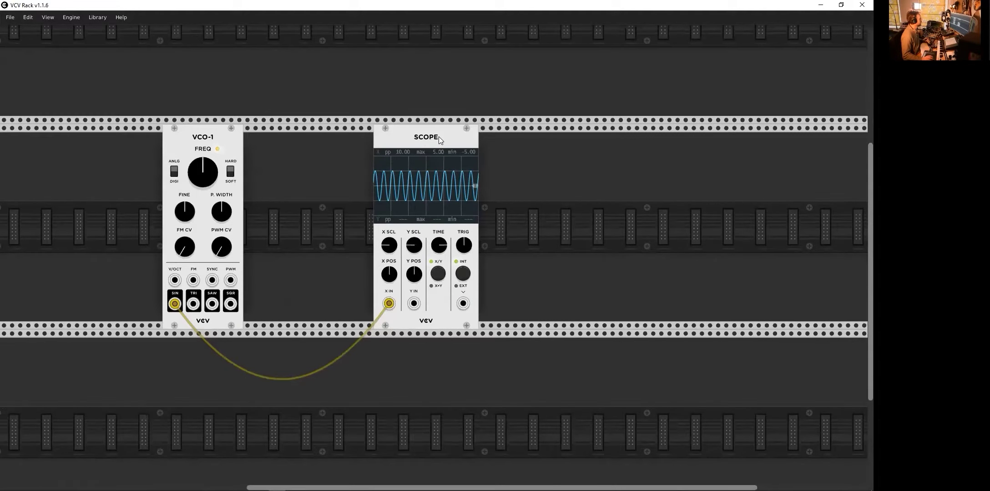
pyautogui.moveTo(438, 136); pyautogui.dragTo(390, 136)
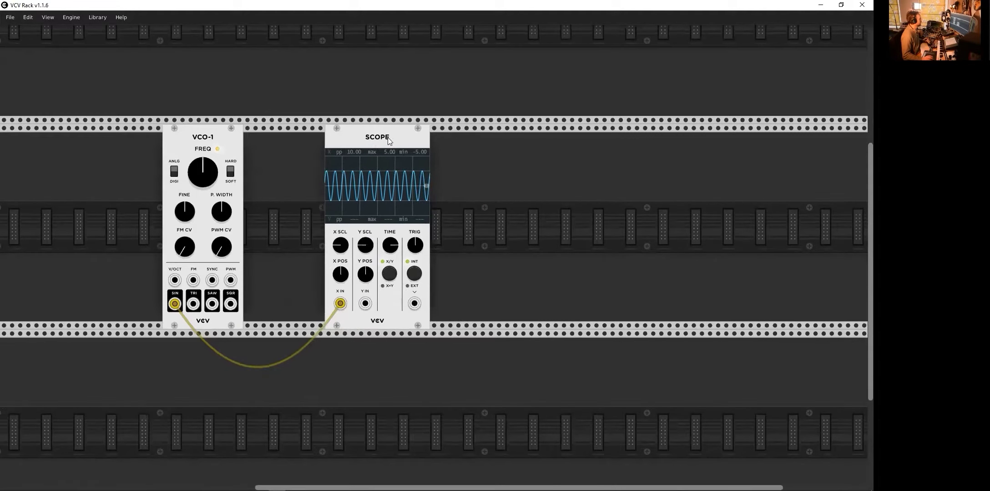
# Step: Remove the cable from the Scope's X IN and patch VCO-1's SIN output back into it
pyautogui.rightClick(340, 304)
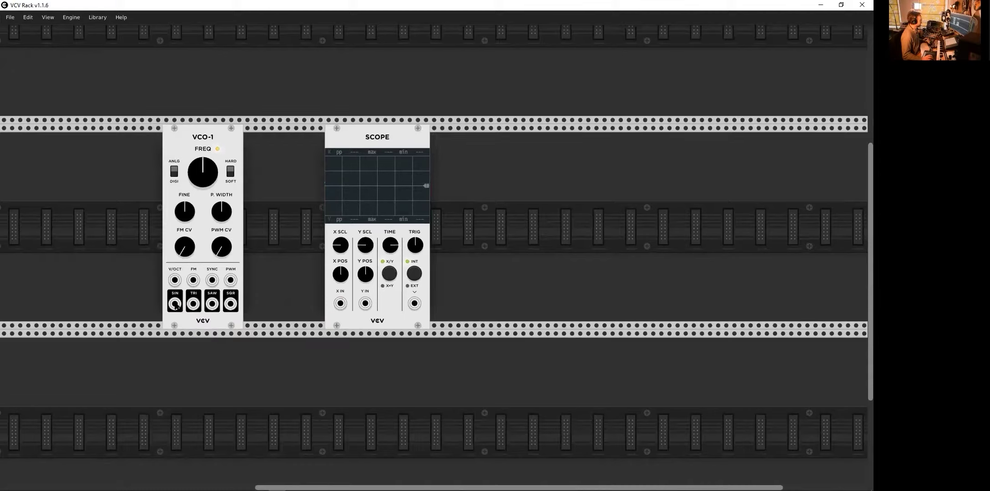
pyautogui.moveTo(176, 304); pyautogui.dragTo(340, 305)
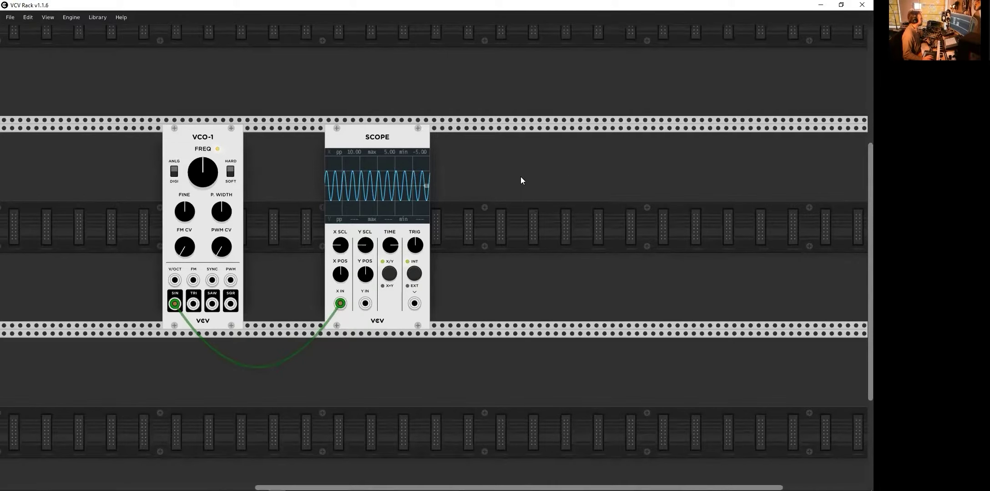
# Step: Add the Audio-16 module and place it after the Scope in the same row, leaving a gap between them
pyautogui.rightClick(536, 176)
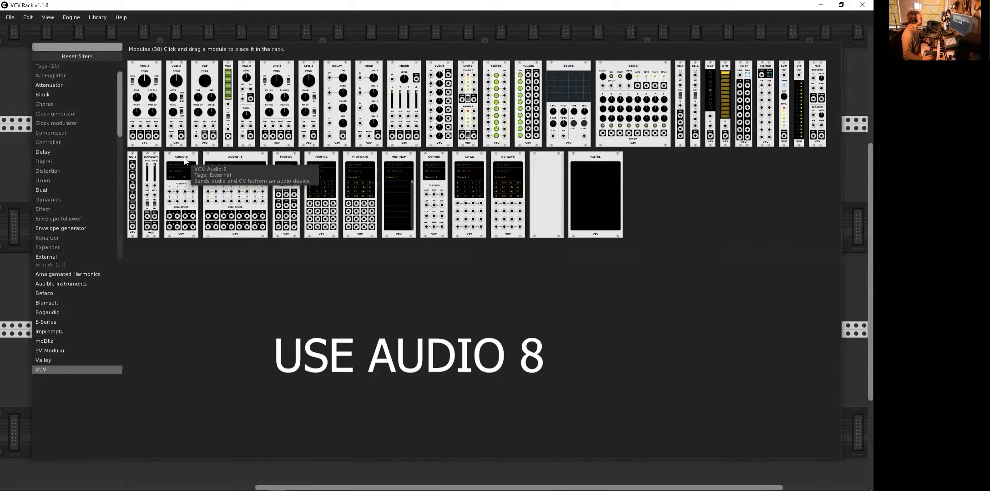
pyautogui.click(240, 161)
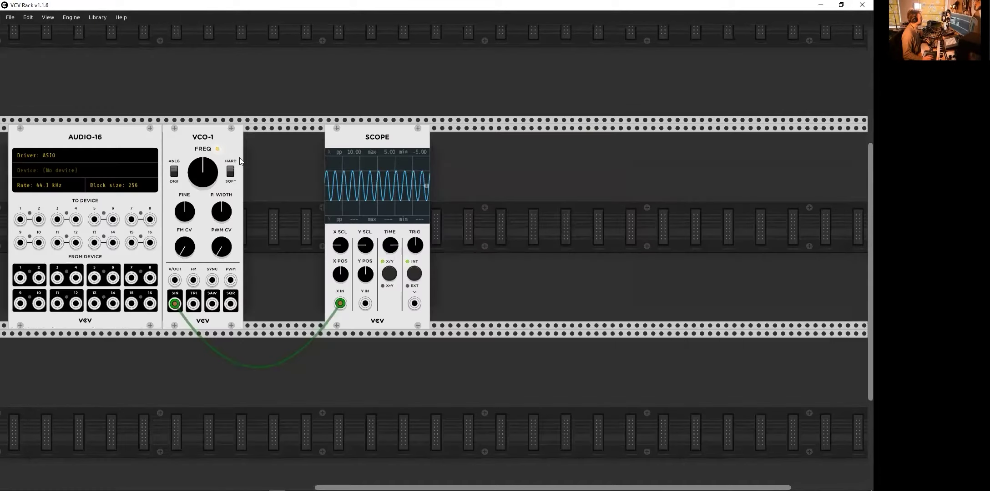
pyautogui.moveTo(257, 169); pyautogui.dragTo(694, 209)
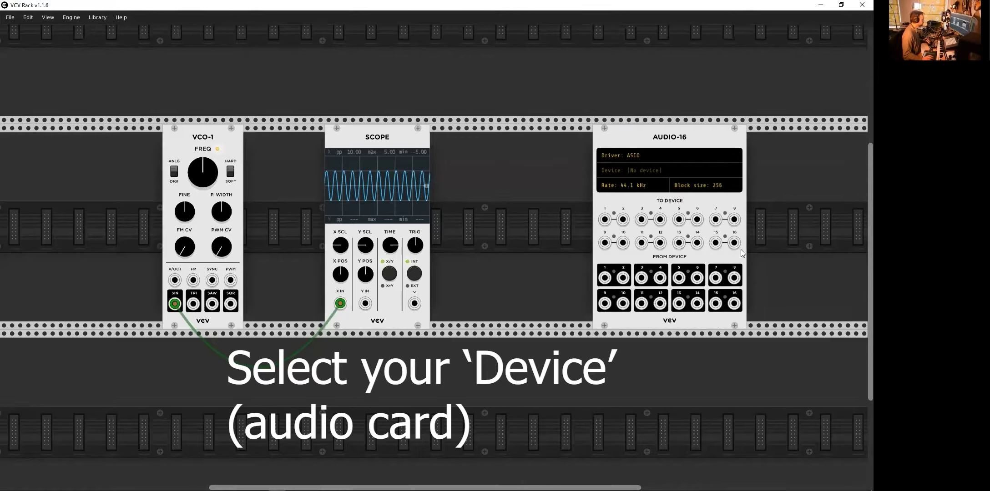
# Step: Set Audio-16's block size to 64 and its device to Focusrite USB ASIO (1-16 in, 1-16 out)
pyautogui.click(715, 185)
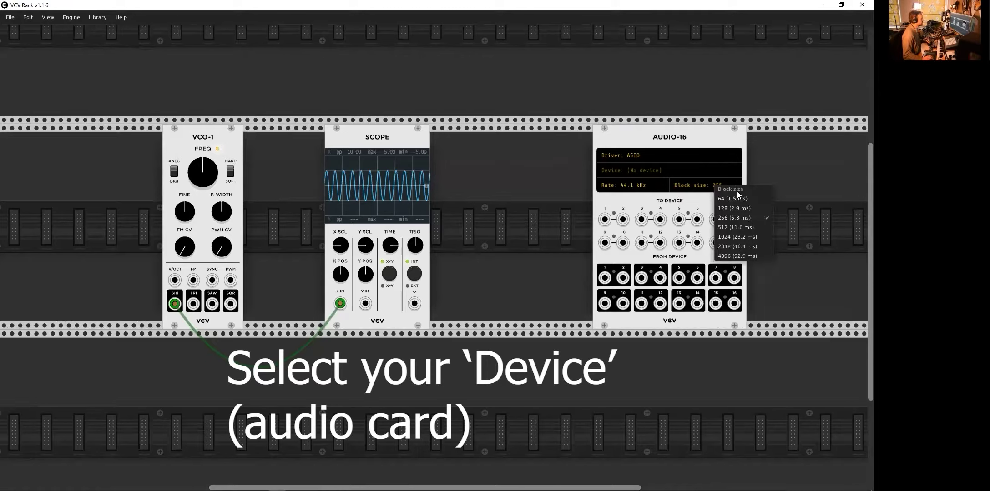
pyautogui.click(754, 199)
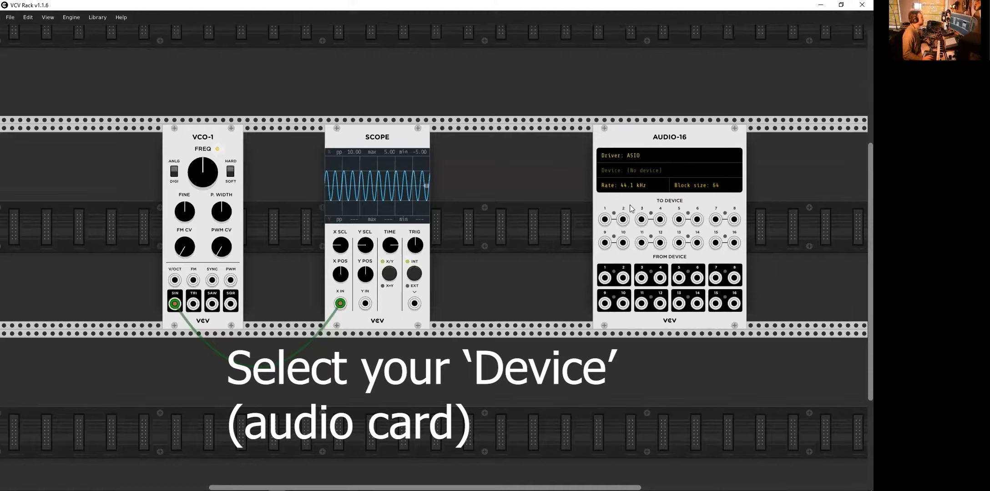
pyautogui.click(669, 172)
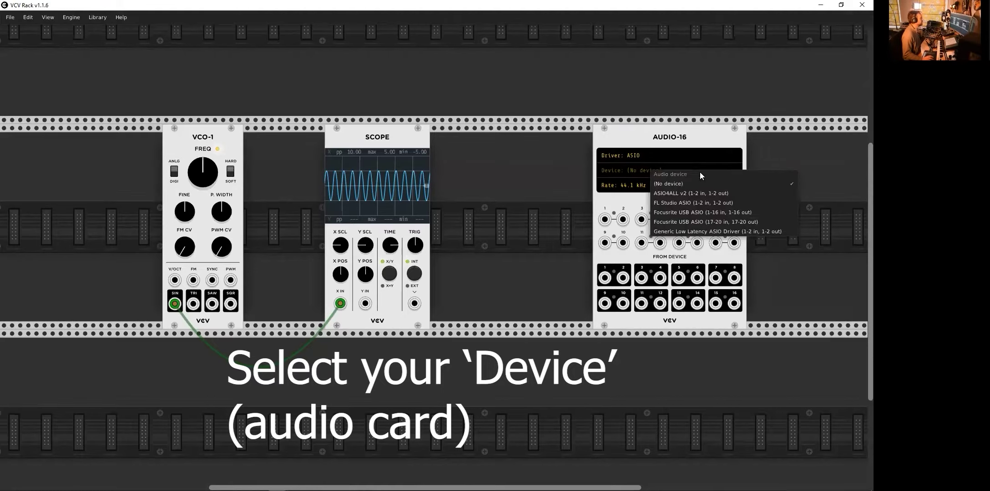
pyautogui.click(749, 212)
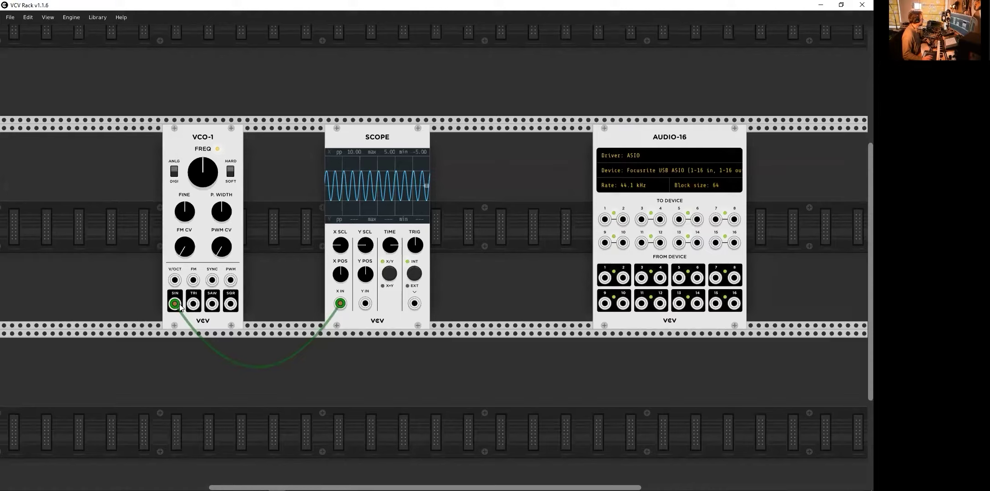
# Step: Patch VCO-1's SIN output to Audio-16's device inputs 5 and 6, and turn the oscillator's frequency down slightly
pyautogui.moveTo(176, 305); pyautogui.dragTo(678, 220)
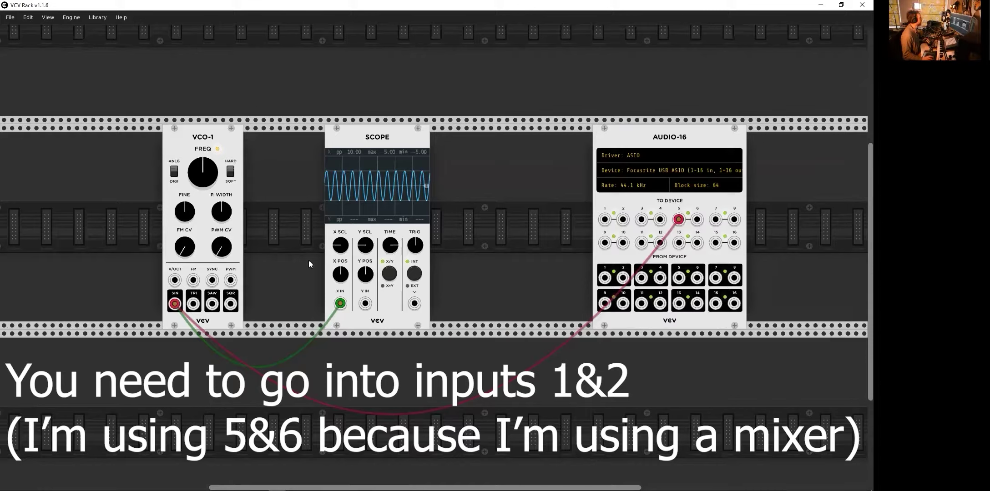
pyautogui.moveTo(175, 304); pyautogui.dragTo(696, 219)
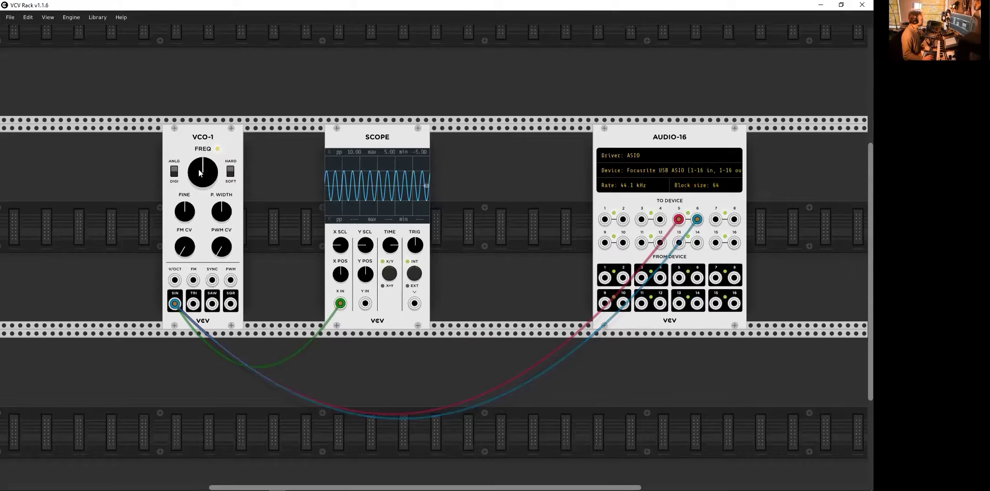
pyautogui.moveTo(202, 172); pyautogui.dragTo(202, 175)
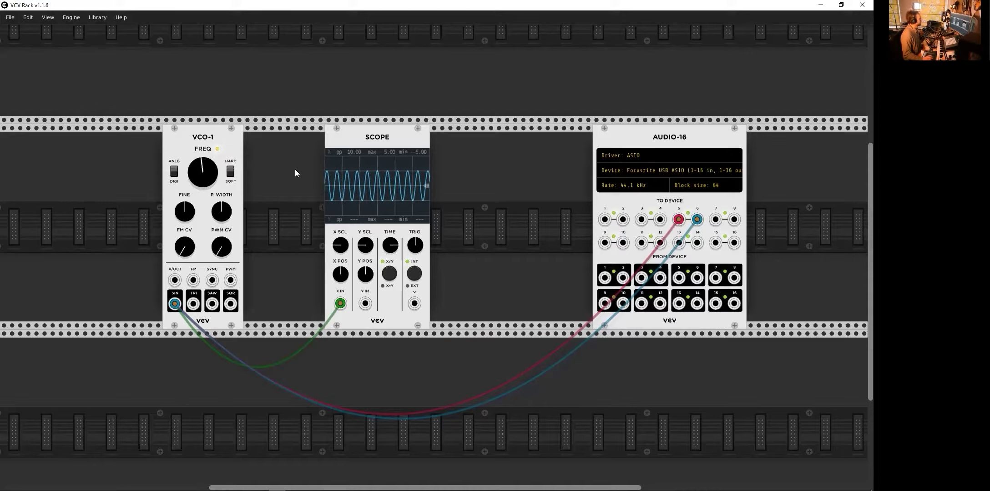
# Step: Remove both cables from Audio-16's inputs 5 and 6 and move the Scope closer to Audio-16
pyautogui.rightClick(679, 219)
pyautogui.rightClick(696, 219)
pyautogui.moveTo(396, 135); pyautogui.dragTo(510, 146)
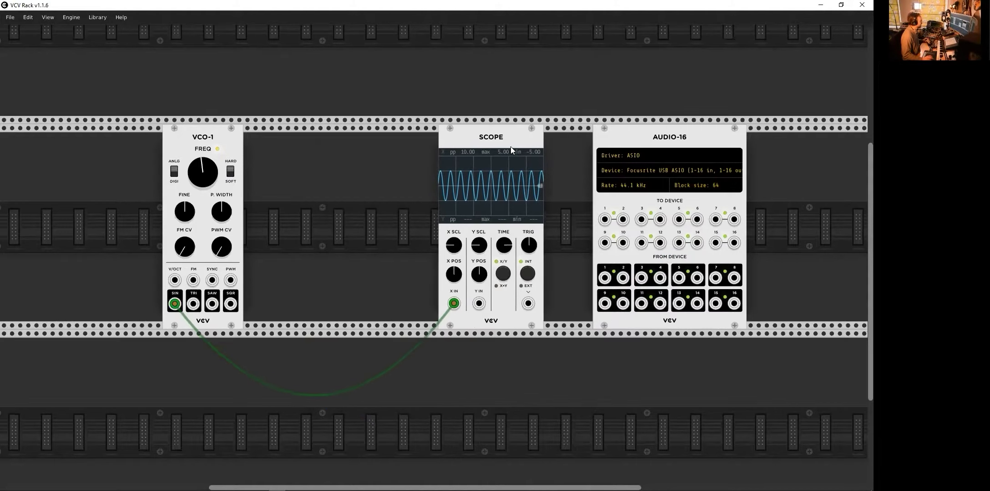
# Step: Add the VCV Mixer module and place it between VCO-1 and the Scope
pyautogui.rightClick(319, 172)
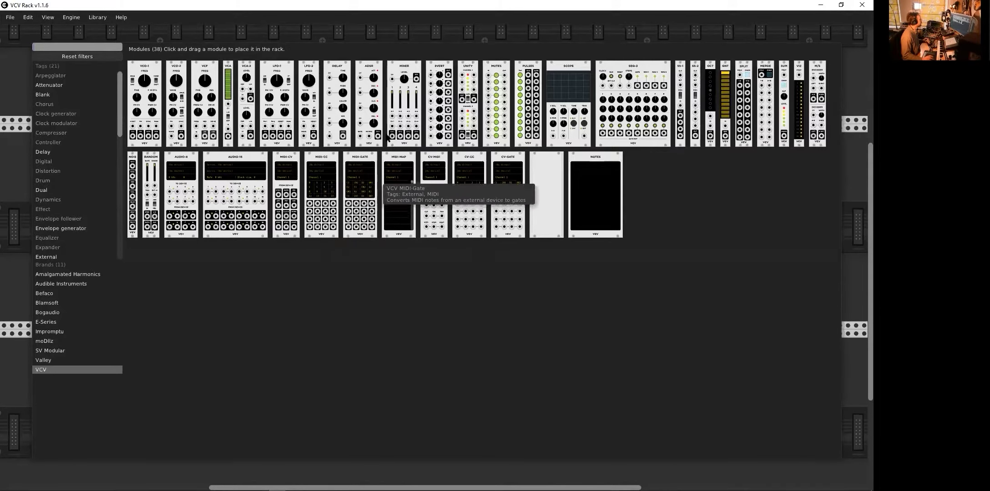
pyautogui.click(403, 80)
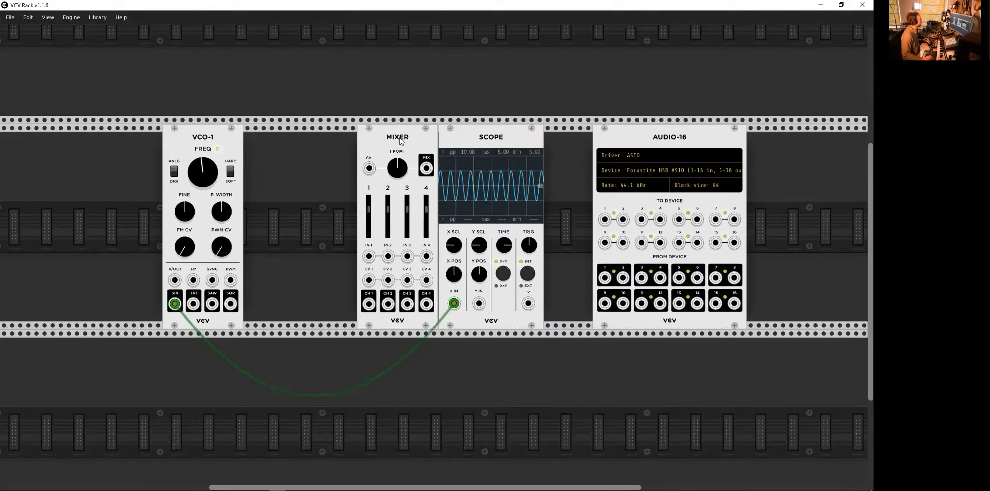
pyautogui.moveTo(400, 141); pyautogui.dragTo(352, 142)
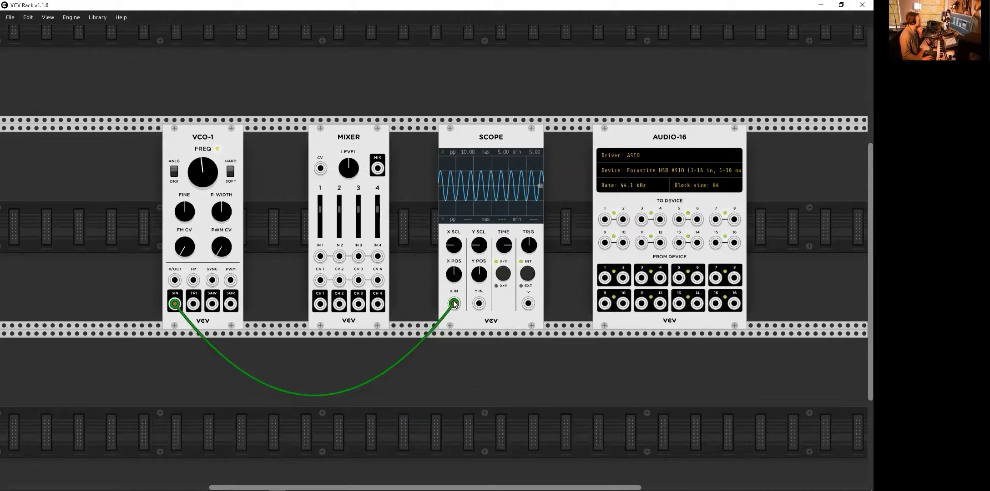
# Step: Reroute VCO-1's sine cable from the Scope to Mixer IN 1, and patch the MIX output to Audio-16 inputs 5 and 6
pyautogui.moveTo(454, 304); pyautogui.dragTo(322, 260)
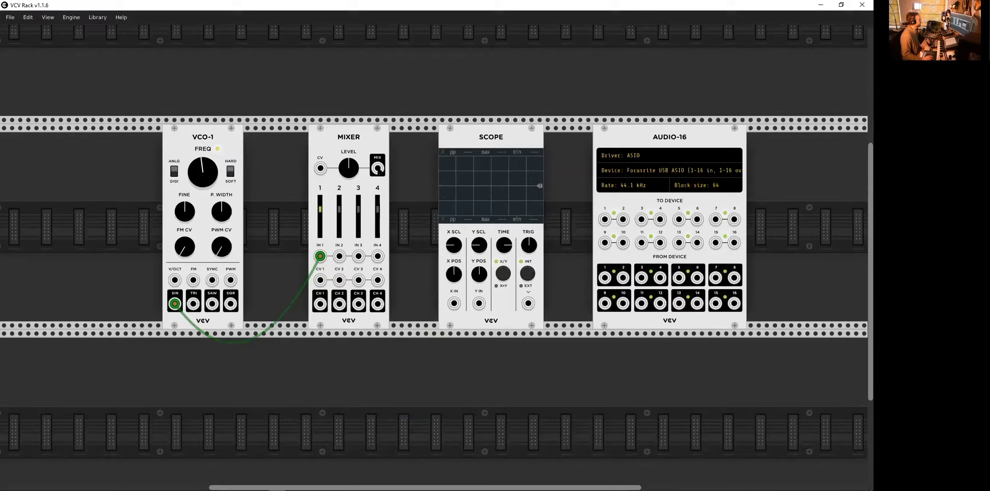
pyautogui.moveTo(378, 169); pyautogui.dragTo(678, 219)
pyautogui.moveTo(378, 168); pyautogui.dragTo(697, 219)
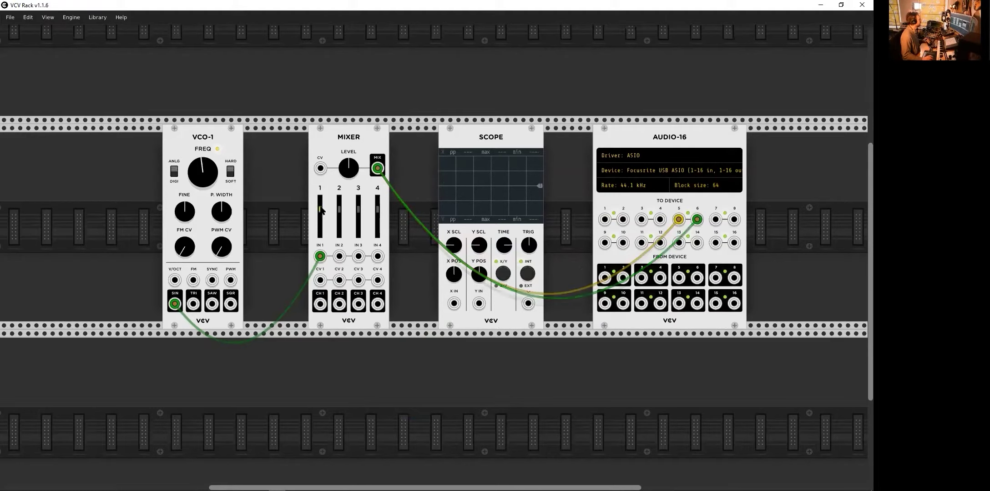
# Step: Patch the Mixer's CH 1 output to the Scope's X IN and lower the channel 1 fader
pyautogui.moveTo(321, 306); pyautogui.dragTo(453, 304)
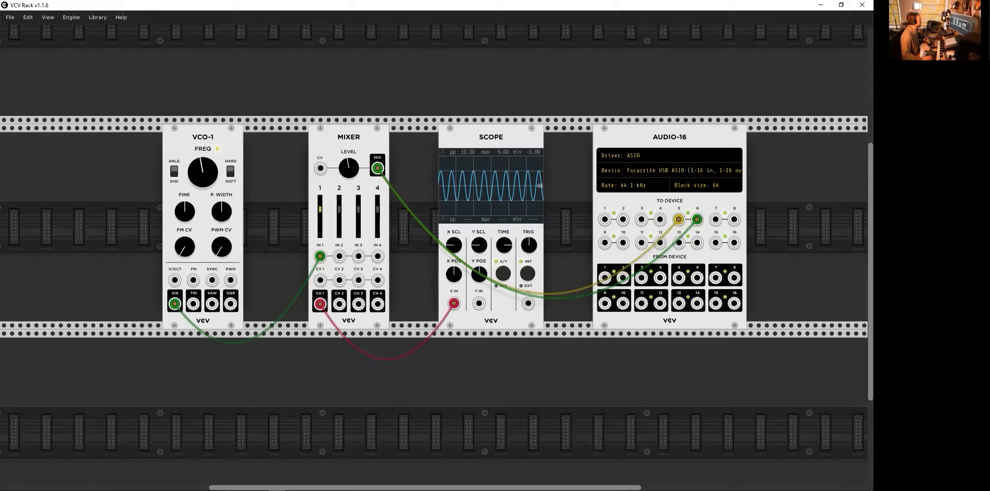
pyautogui.moveTo(320, 209); pyautogui.dragTo(321, 212)
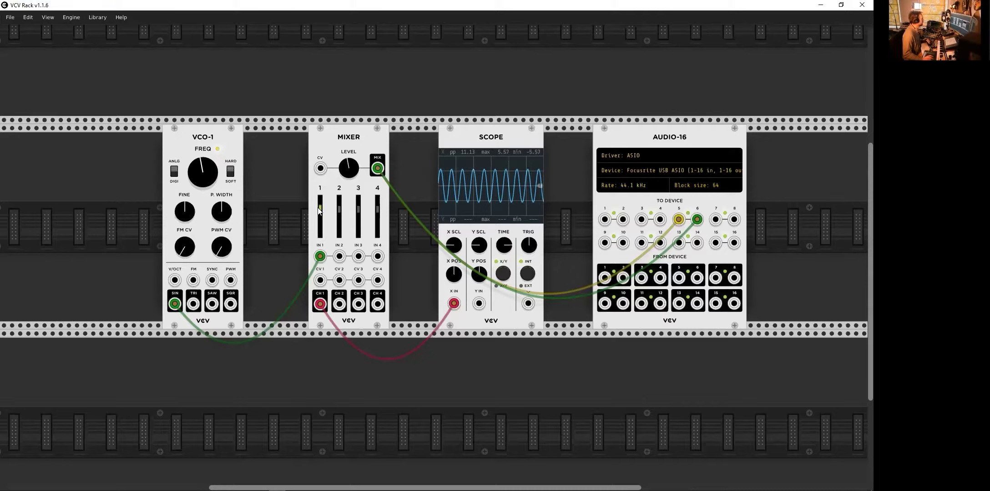
pyautogui.moveTo(321, 208); pyautogui.dragTo(320, 214)
pyautogui.moveTo(349, 169); pyautogui.dragTo(346, 180)
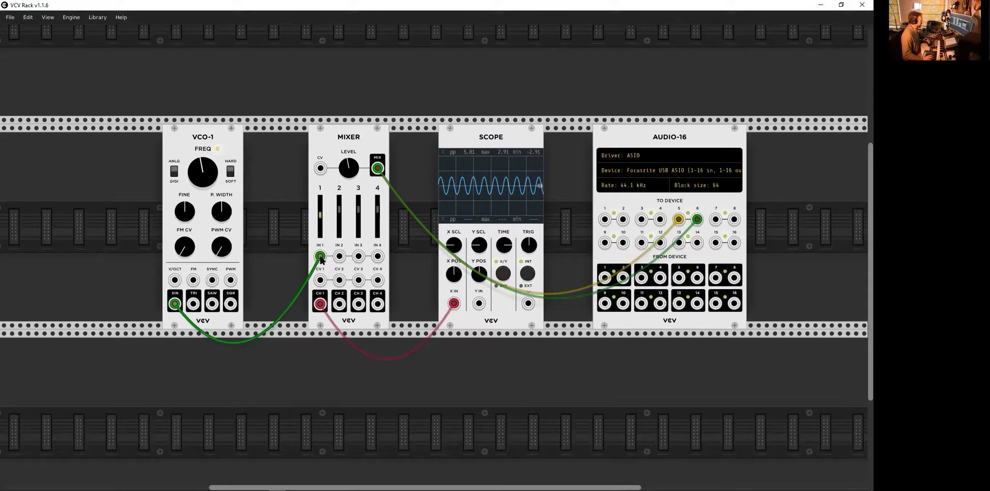
# Step: Disconnect VCO-1's sine cable from Mixer IN 1 and patch the SIN output back into IN 1
pyautogui.rightClick(321, 258)
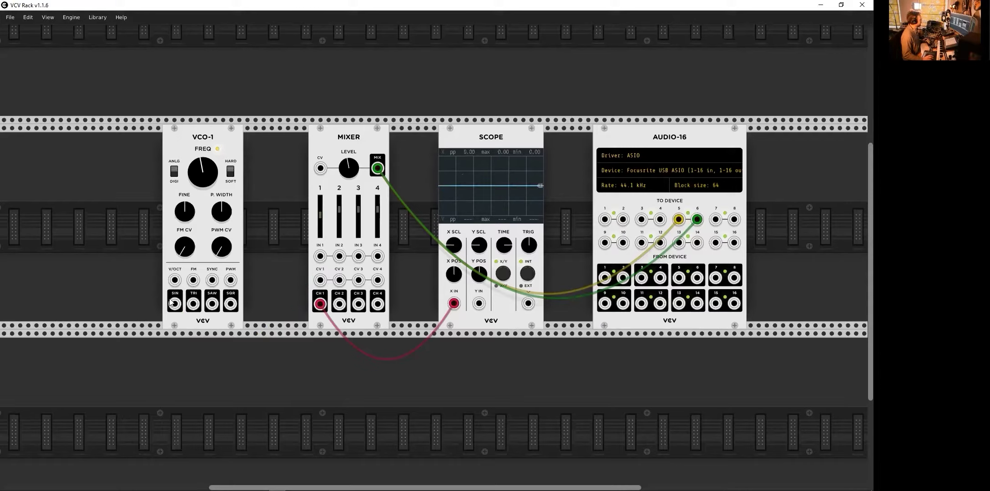
pyautogui.moveTo(175, 305); pyautogui.dragTo(322, 259)
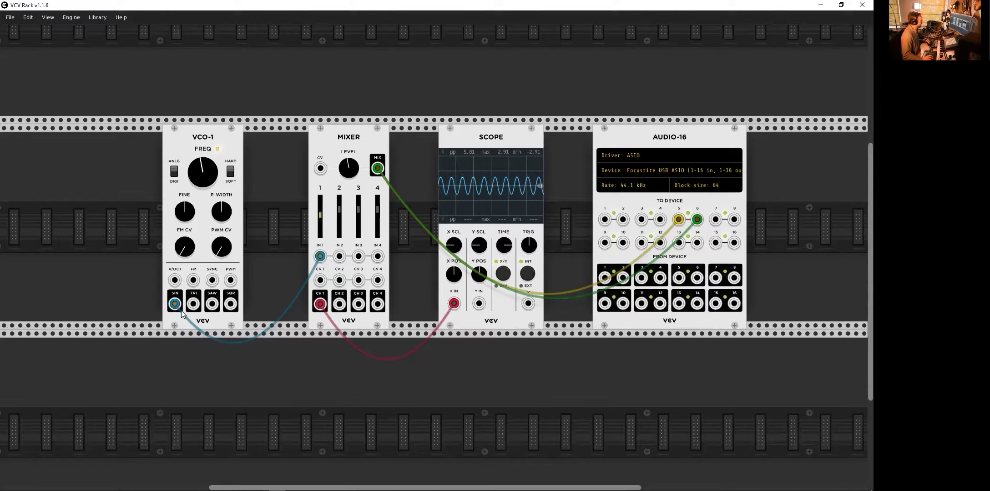
pyautogui.moveTo(175, 305); pyautogui.dragTo(279, 369)
# Step: Move VCO-1, the Scope and Audio-16 closer to the Mixer, leaving small gaps between the modules
pyautogui.moveTo(199, 129); pyautogui.dragTo(219, 135)
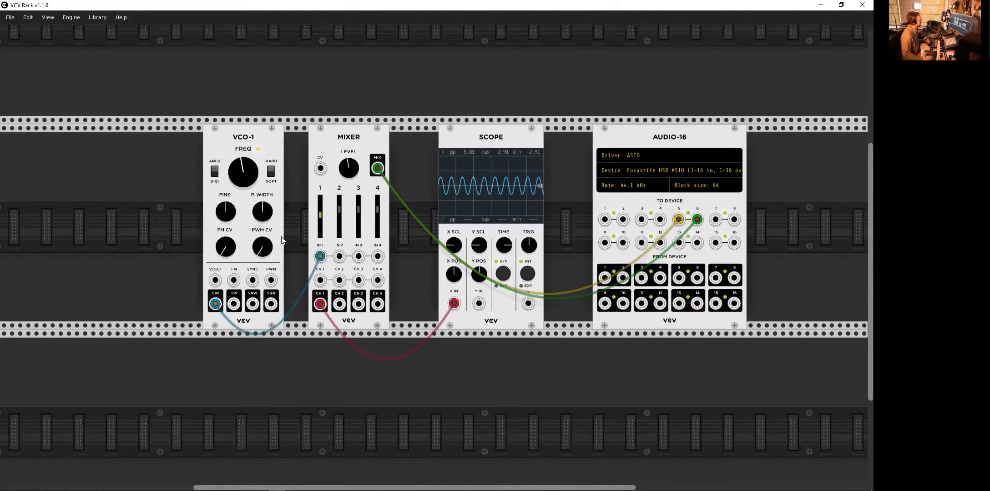
pyautogui.scroll(-4, 329, 200)
pyautogui.scroll(3, 329, 201)
pyautogui.scroll(2, 329, 201)
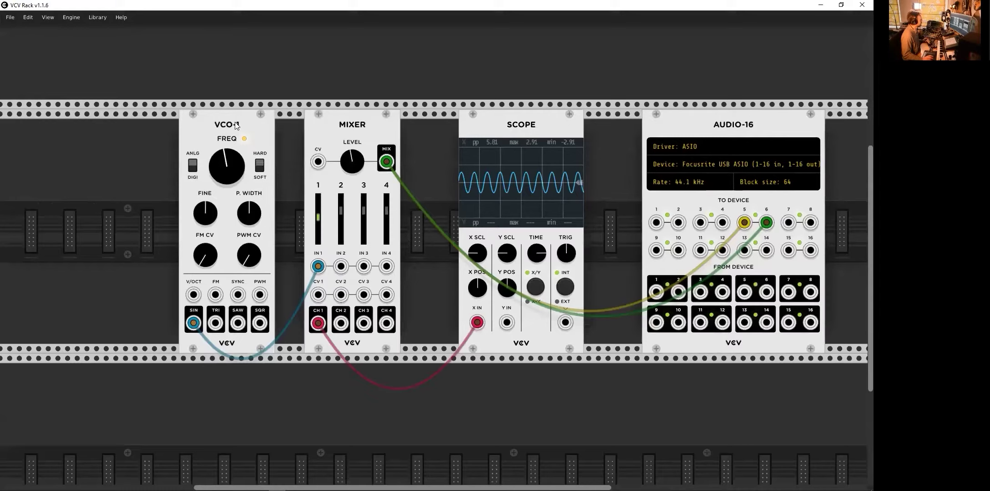
pyautogui.moveTo(226, 129); pyautogui.dragTo(266, 140)
pyautogui.moveTo(467, 129); pyautogui.dragTo(390, 129)
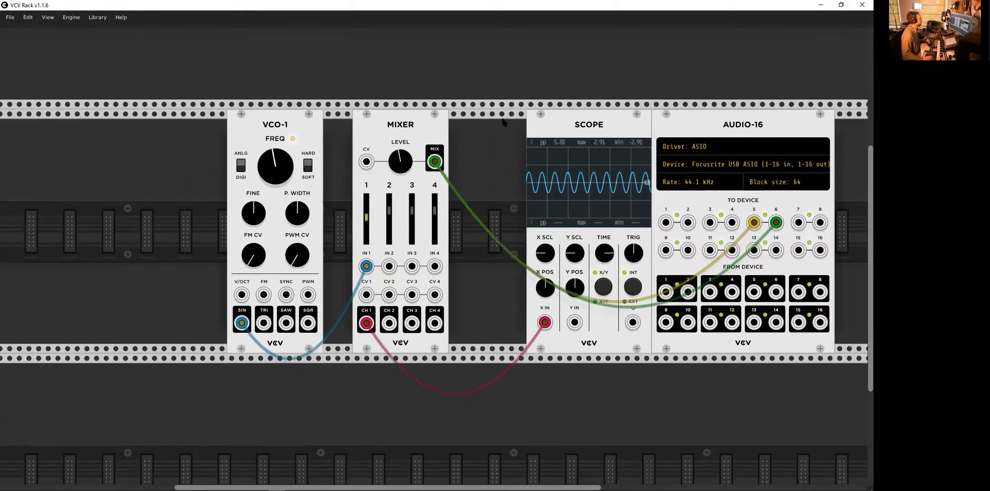
pyautogui.moveTo(574, 126); pyautogui.dragTo(497, 176)
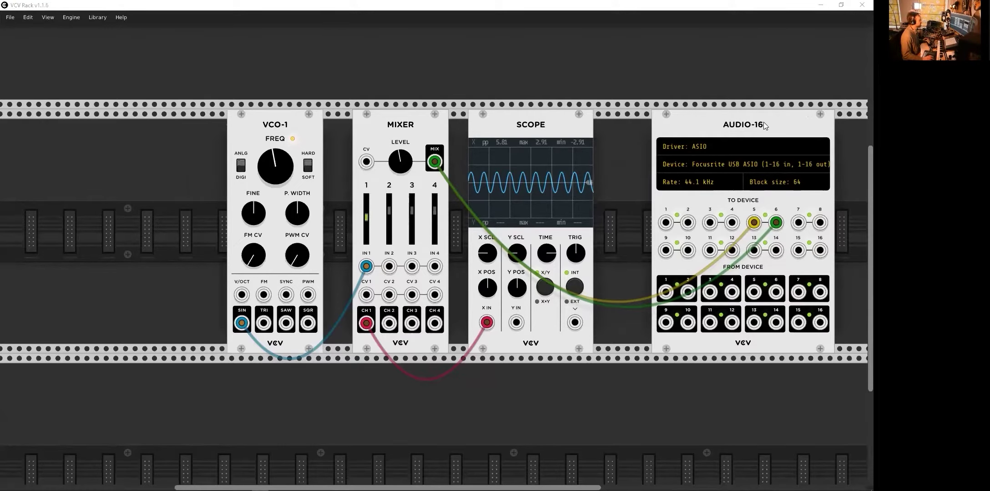
pyautogui.moveTo(762, 126); pyautogui.dragTo(734, 126)
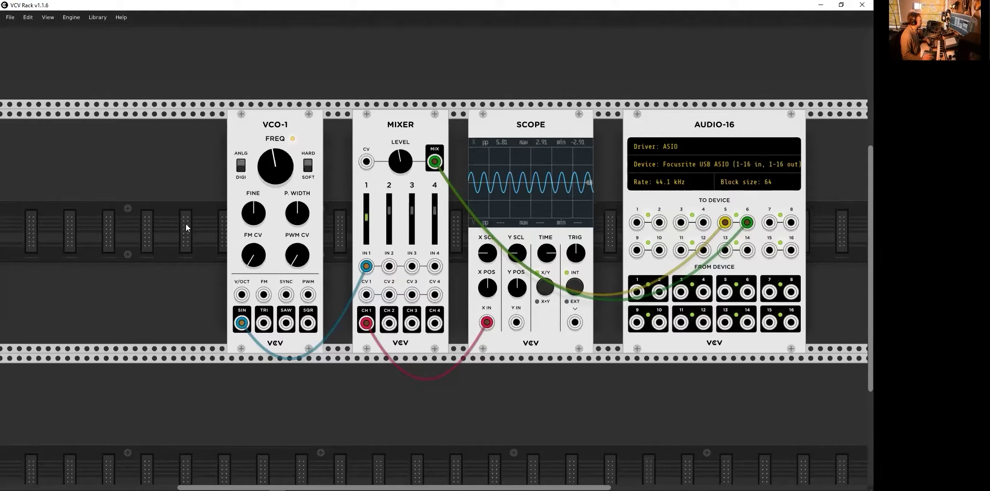
# Step: Add the Bogaudio Analyzer module and place it in the row below, underneath the Scope
pyautogui.rightClick(156, 193)
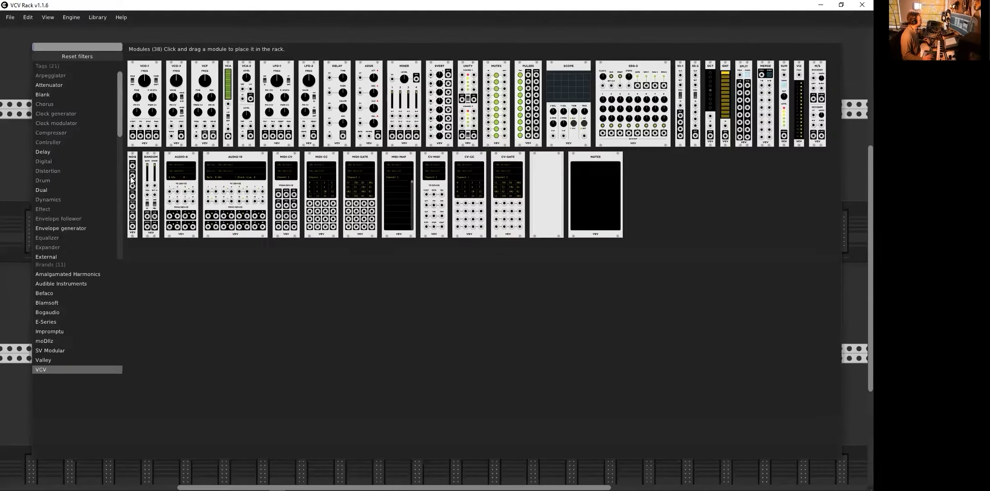
pyautogui.click(62, 312)
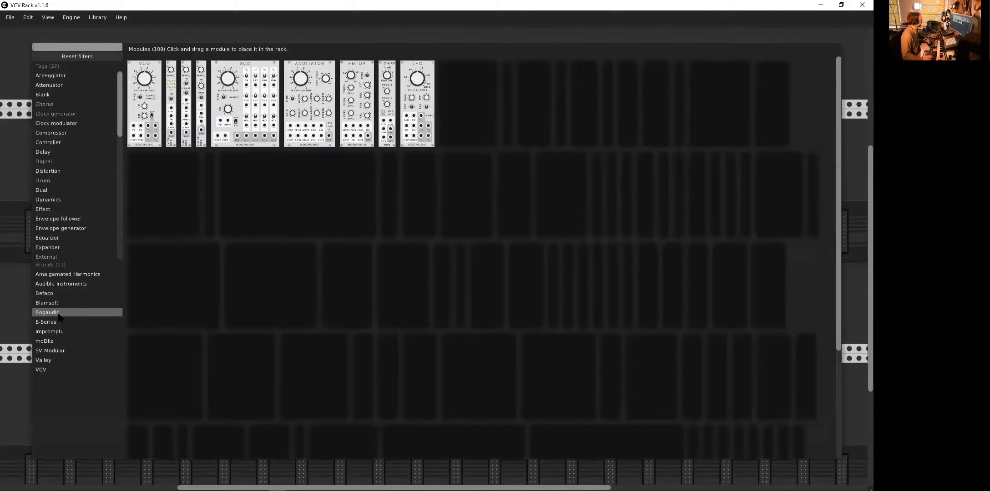
pyautogui.scroll(-5, 314, 312)
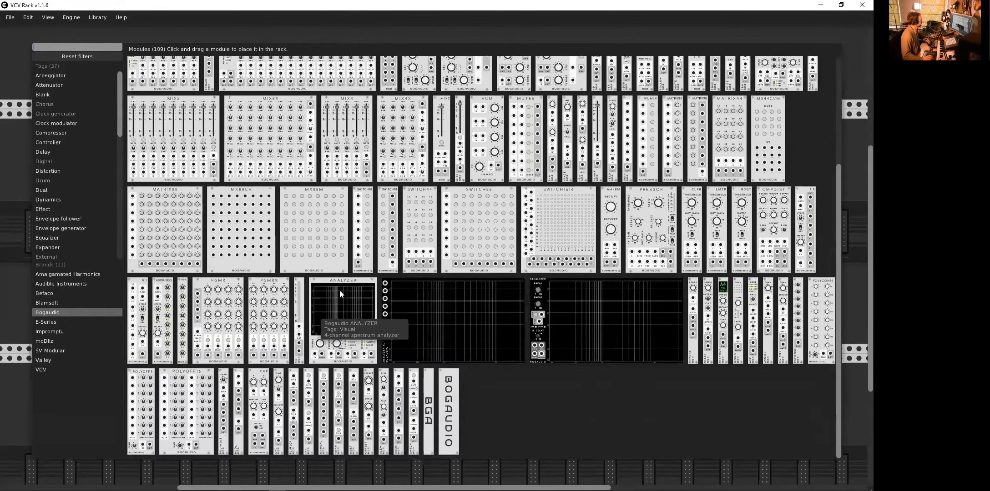
pyautogui.press('Escape')
pyautogui.scroll(-4, 586, 409)
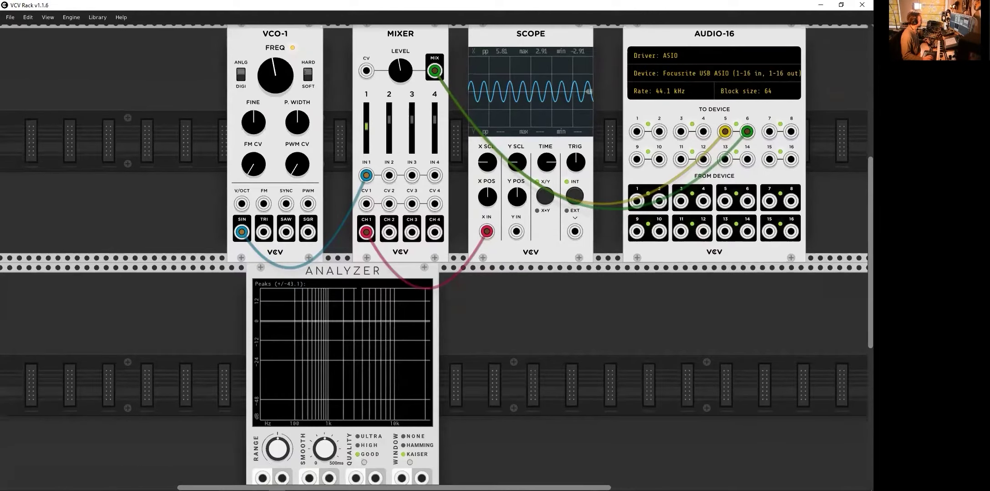
pyautogui.moveTo(350, 269); pyautogui.dragTo(572, 269)
pyautogui.scroll(-1, 730, 337)
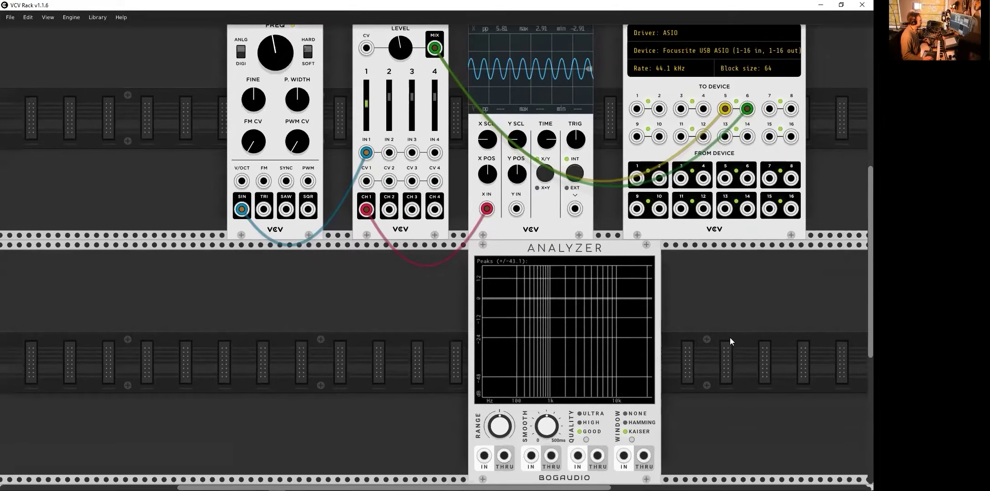
pyautogui.scroll(-2, 722, 336)
pyautogui.moveTo(606, 270); pyautogui.dragTo(574, 270)
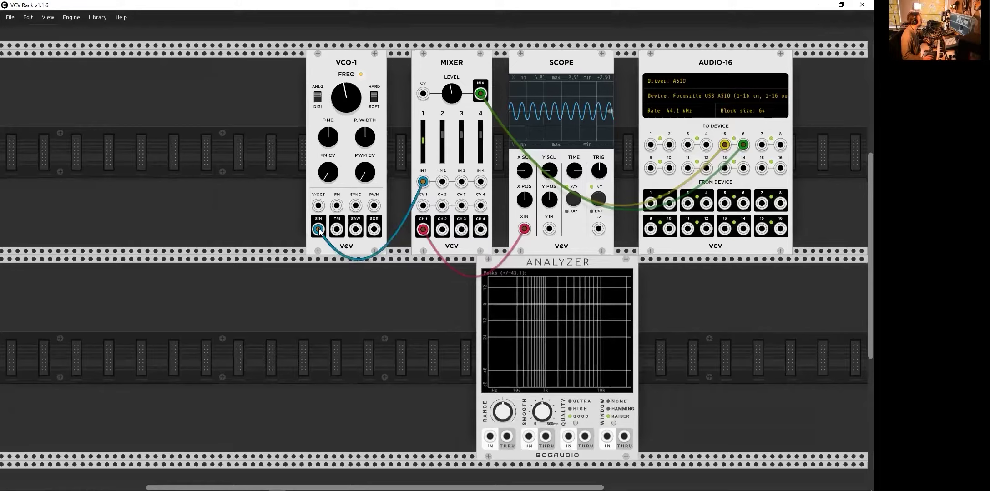
# Step: Patch VCO-1's SIN output to the Analyzer's first IN, switch the oscillator to DIGI, and raise Mixer channel 1's fader slightly
pyautogui.moveTo(319, 231); pyautogui.dragTo(490, 436)
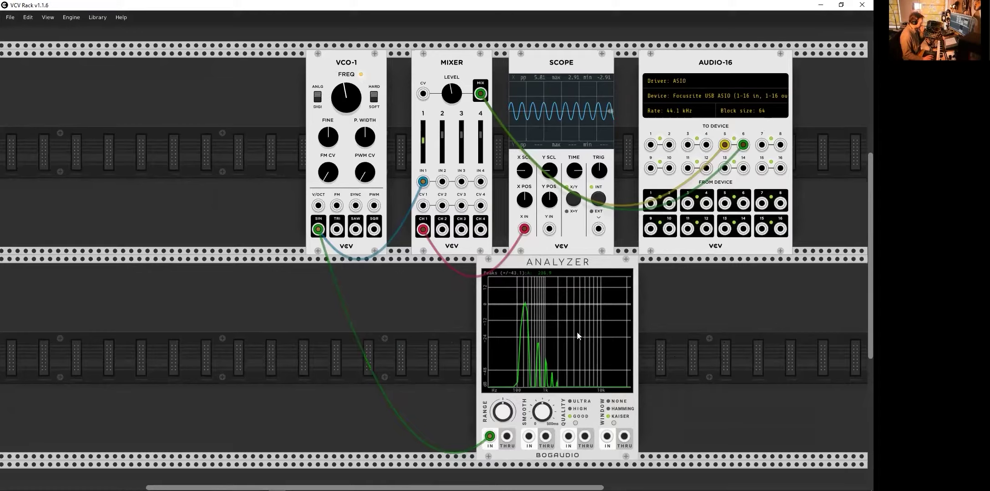
pyautogui.click(318, 96)
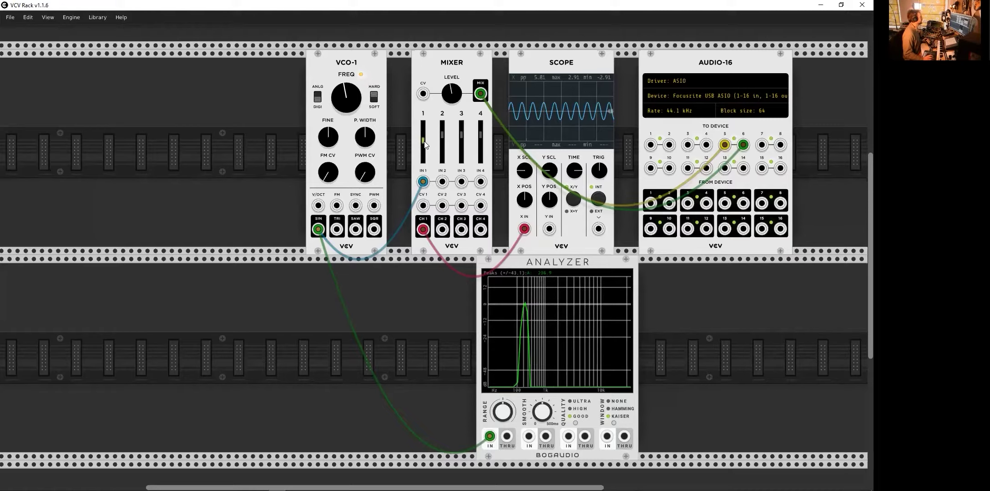
pyautogui.moveTo(422, 140); pyautogui.dragTo(424, 142)
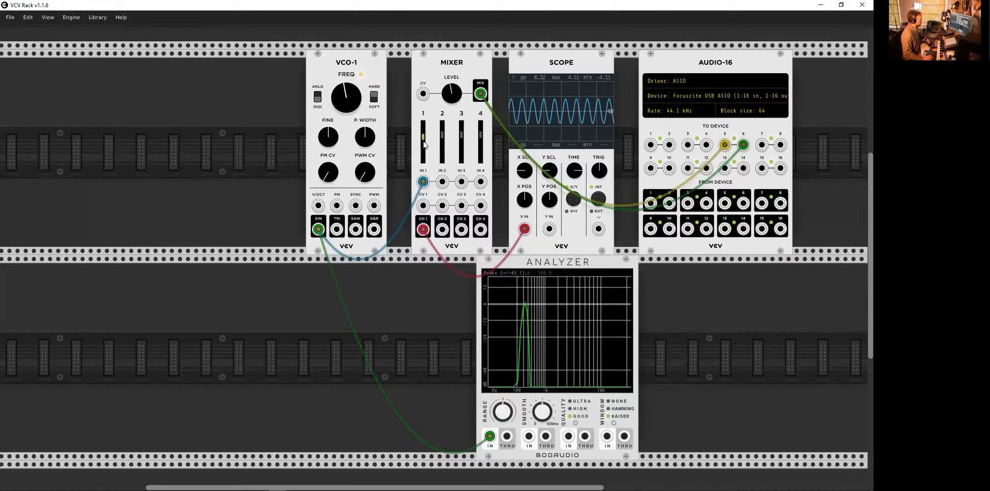
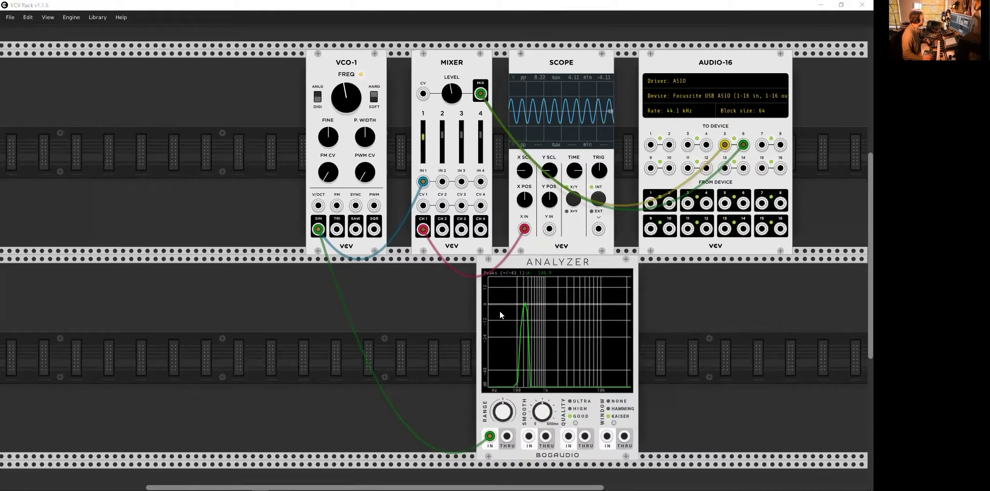
# Step: Move both cables from VCO-1's SIN to its SQR output, lowering Mixer channel 1's fader and turning up the Scope's TIME
pyautogui.moveTo(318, 230); pyautogui.dragTo(374, 229)
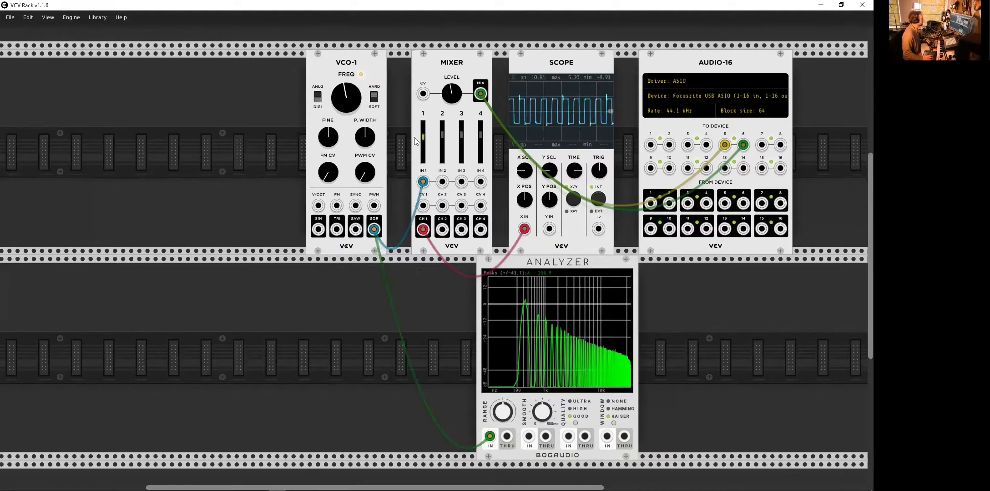
pyautogui.moveTo(423, 137); pyautogui.dragTo(422, 147)
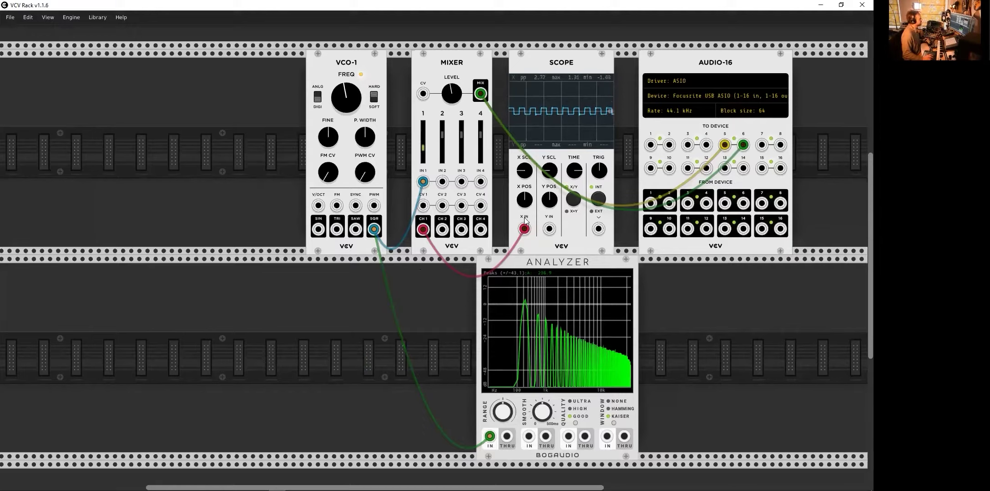
pyautogui.moveTo(422, 148); pyautogui.dragTo(422, 151)
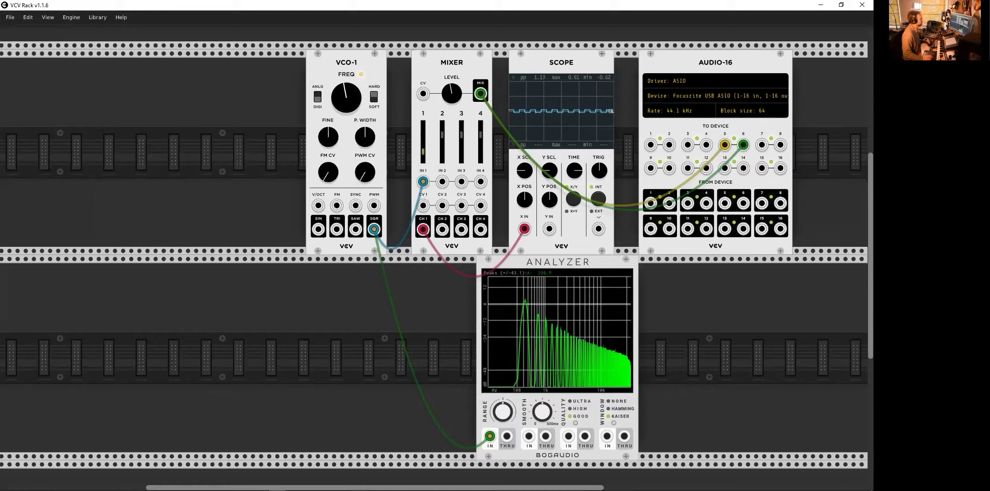
pyautogui.moveTo(574, 170)
pyautogui.mouseDown()
pyautogui.moveTo(574, 151)
pyautogui.moveTo(573, 163)
pyautogui.mouseUp()
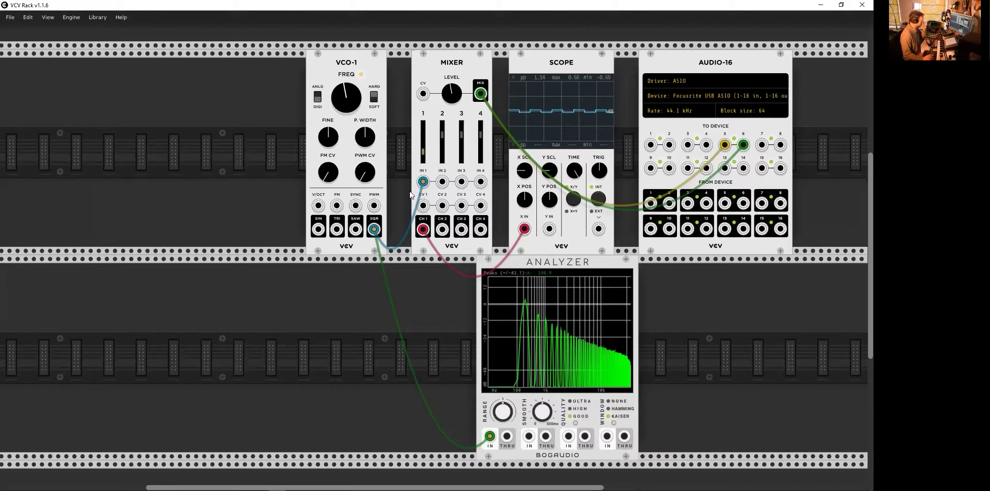
# Step: Compare VCO-1's TRI and SAW outputs by moving both cables to each in turn, adjusting Mixer channel 1's fader
pyautogui.moveTo(423, 181); pyautogui.dragTo(339, 229)
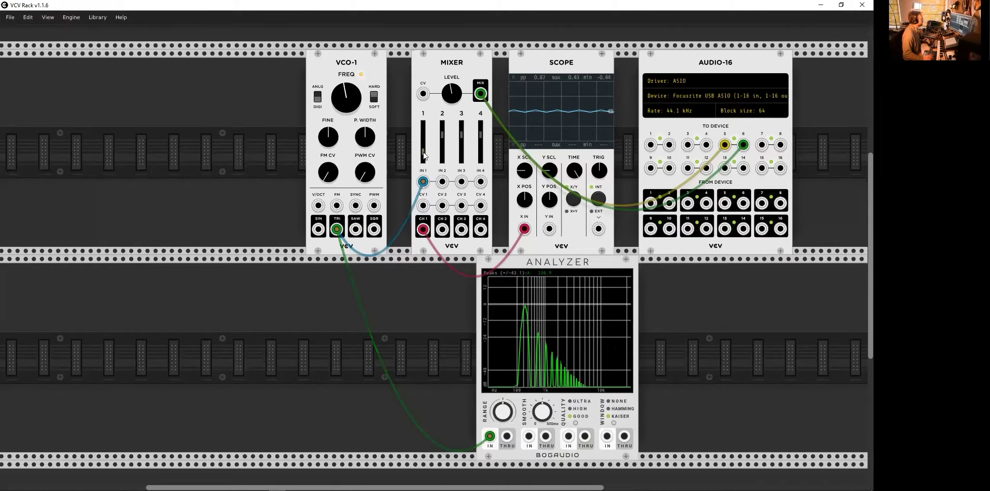
pyautogui.moveTo(422, 146); pyautogui.dragTo(422, 142)
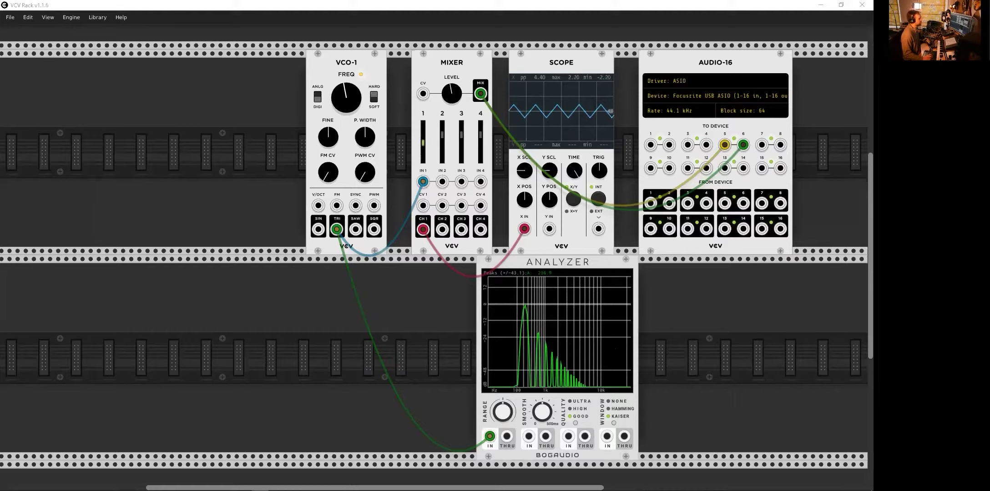
pyautogui.moveTo(337, 230); pyautogui.dragTo(356, 230)
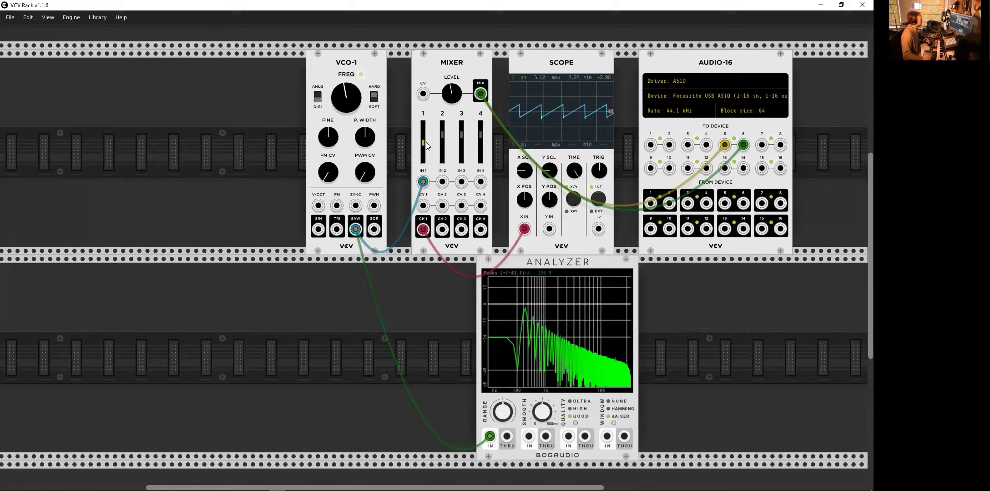
pyautogui.moveTo(424, 145); pyautogui.dragTo(423, 149)
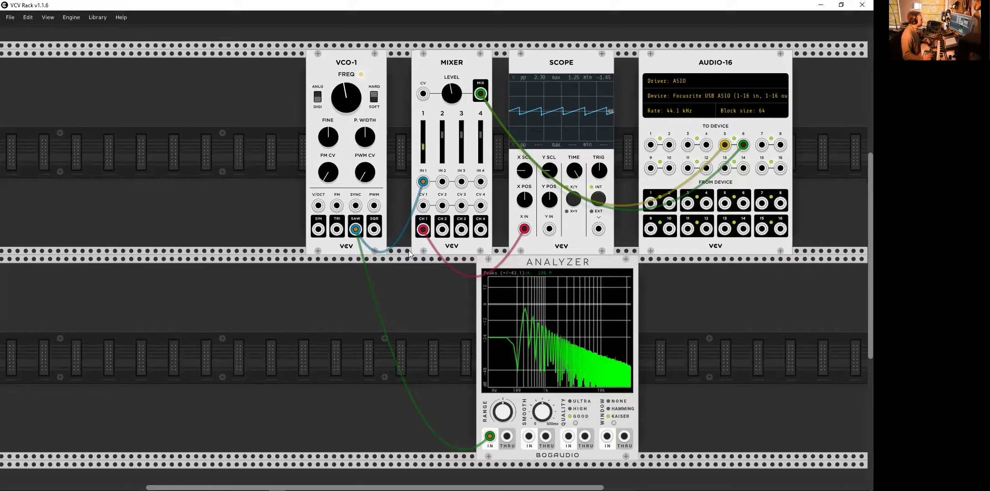
# Step: Return both cables to VCO-1's SIN output and raise Mixer channel 1's fader
pyautogui.moveTo(356, 229); pyautogui.dragTo(318, 230)
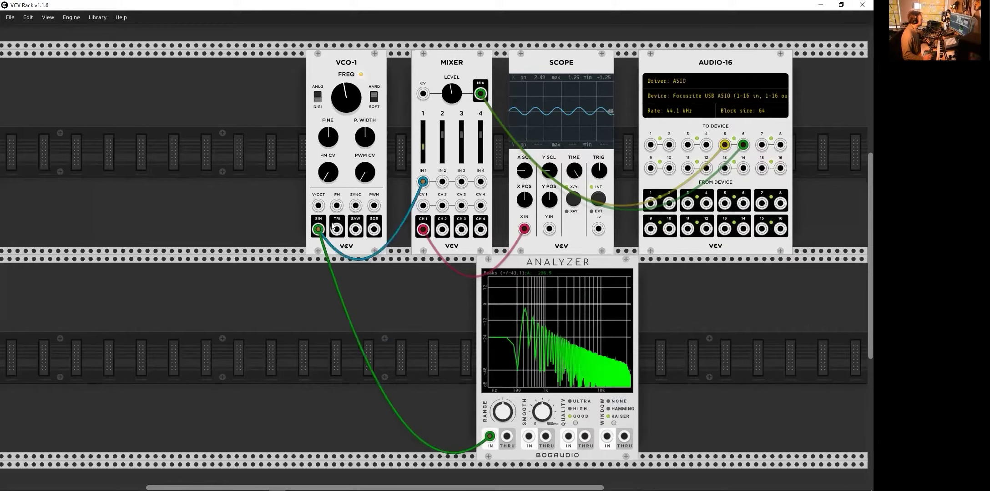
pyautogui.moveTo(426, 153); pyautogui.dragTo(427, 146)
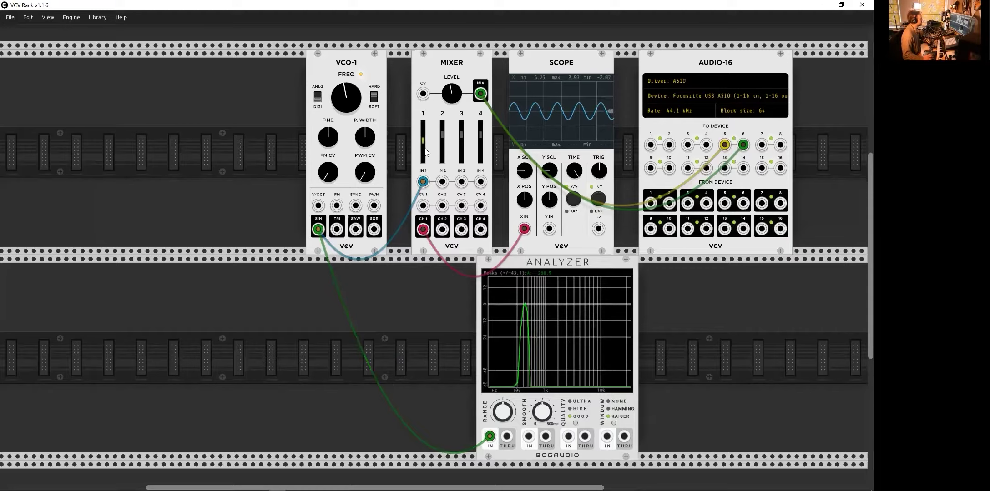
# Step: Delete the Analyzer module from the rack
pyautogui.rightClick(572, 261)
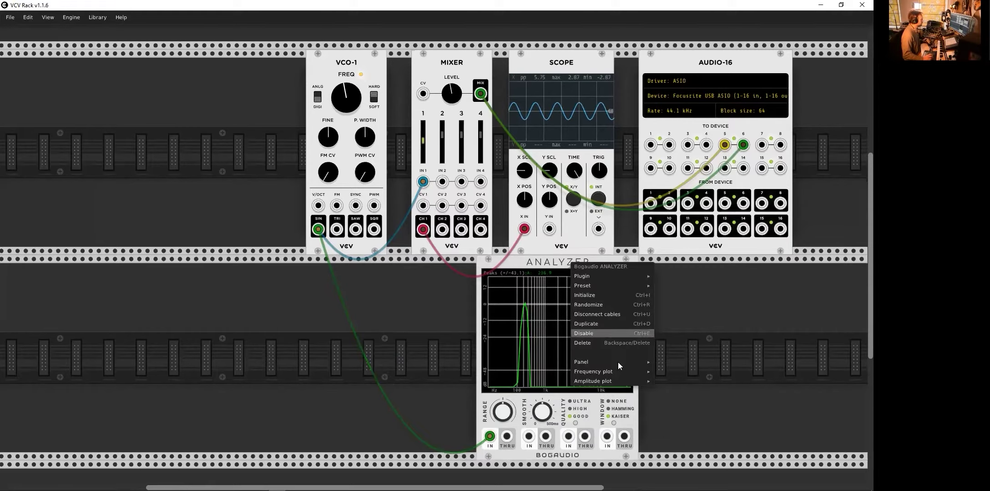
pyautogui.click(621, 344)
pyautogui.scroll(2, 566, 375)
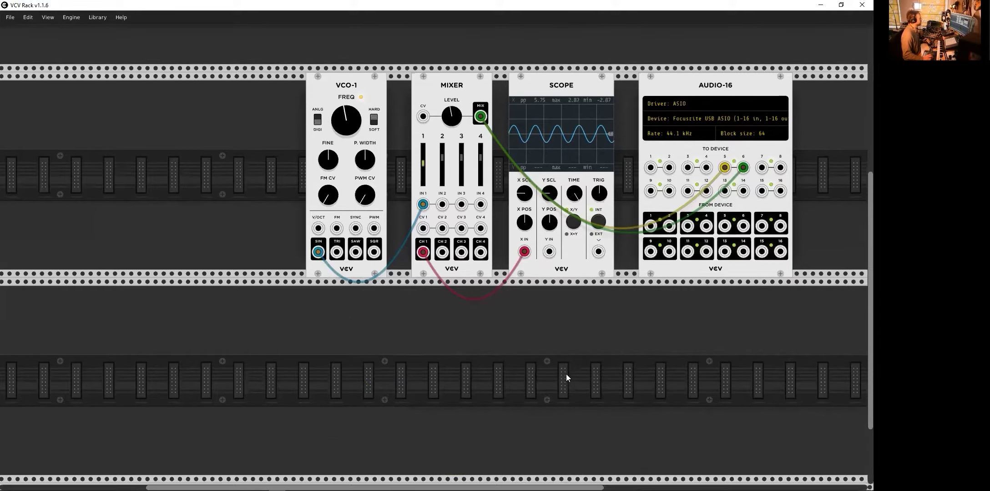
# Step: Move VCO-1 away from the Mixer and shift the Scope slightly toward Audio-16 to widen the gaps around the Mixer
pyautogui.scroll(2, 566, 374)
pyautogui.scroll(-1, 566, 374)
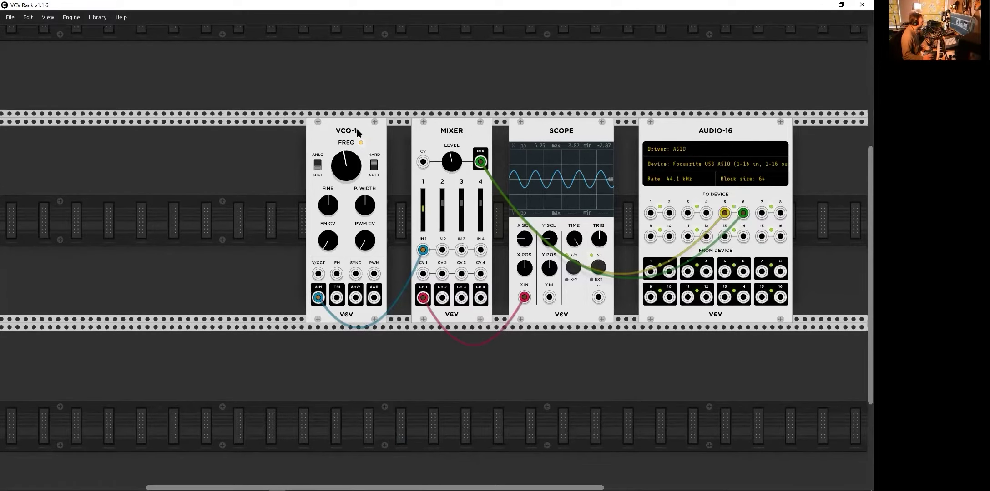
pyautogui.moveTo(356, 132); pyautogui.dragTo(332, 132)
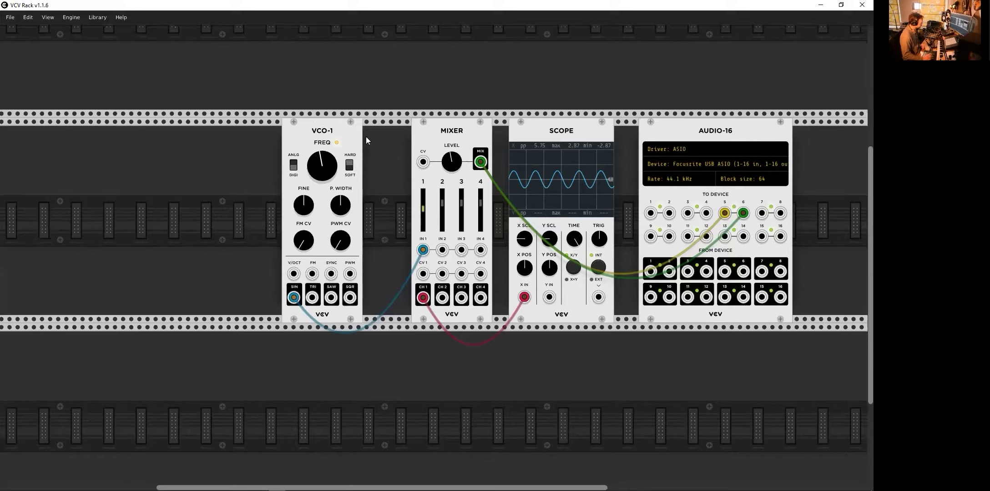
pyautogui.moveTo(570, 131); pyautogui.dragTo(578, 131)
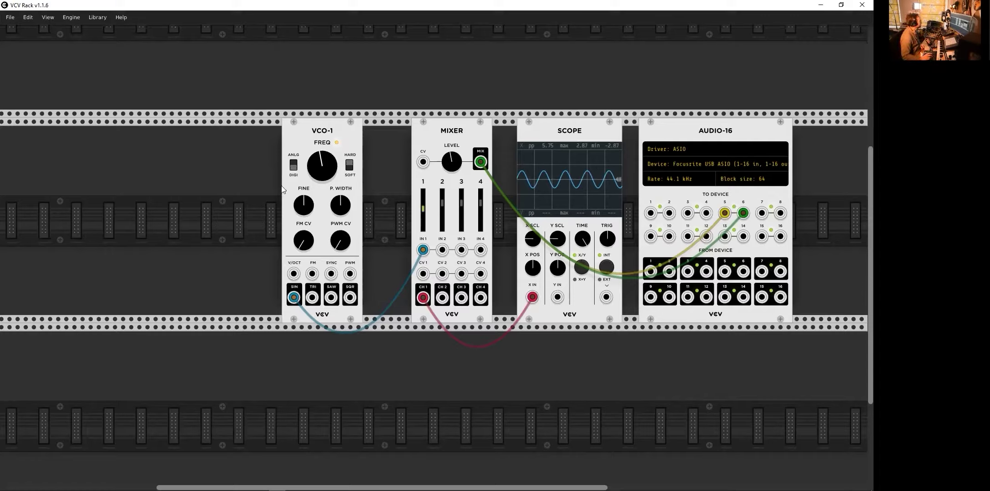
# Step: Add a MIDI-CV module from the VCV brand and place it in VCO-1's row, ahead of VCO-1
pyautogui.rightClick(141, 170)
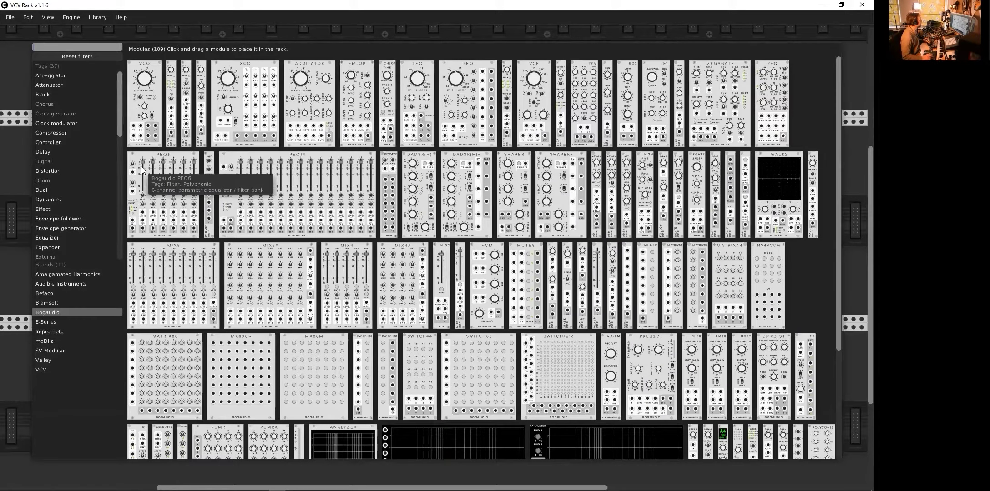
pyautogui.click(47, 370)
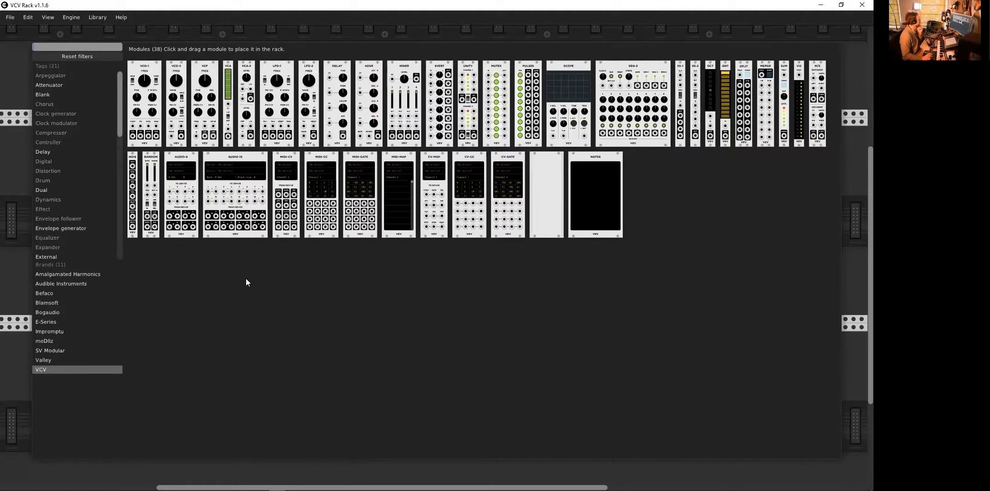
pyautogui.click(287, 162)
pyautogui.moveTo(254, 141); pyautogui.dragTo(155, 154)
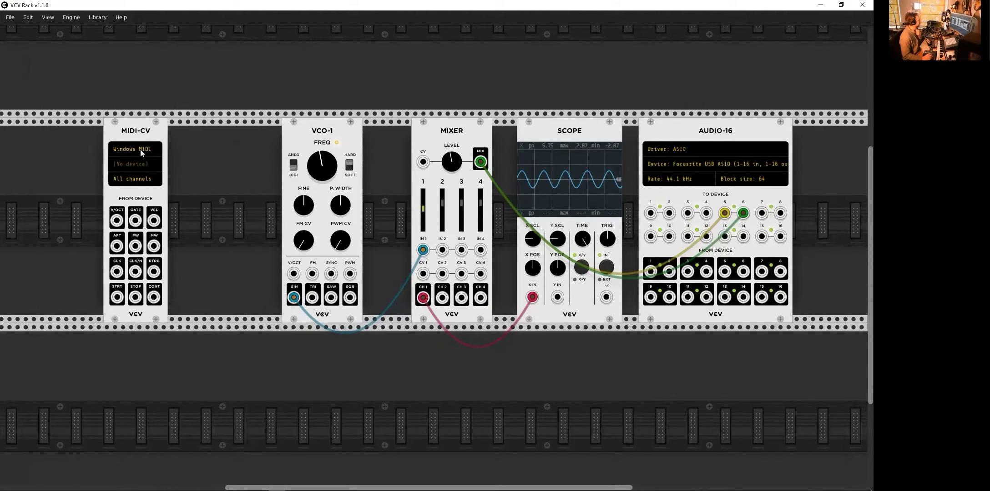
# Step: Set MIDI-CV's driver to Computer keyboard and its device to QWERTY keyboard (US)
pyautogui.click(140, 149)
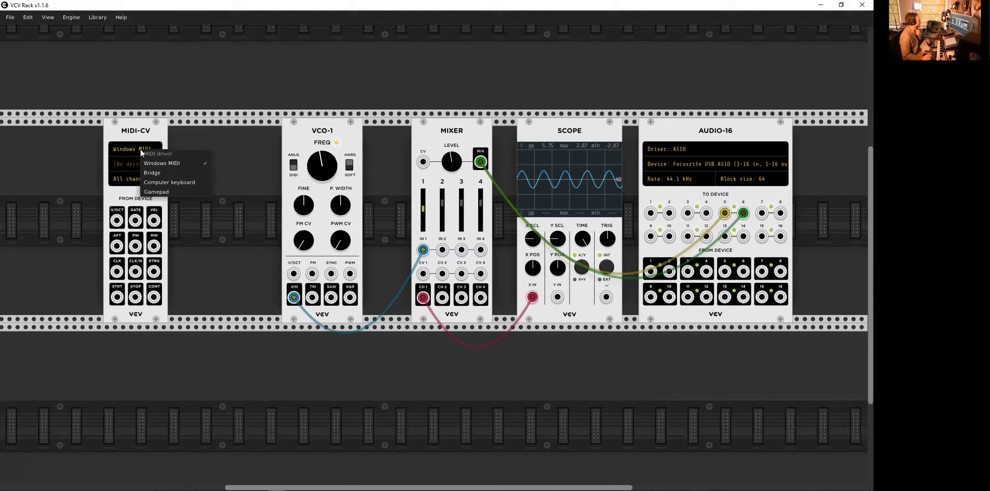
pyautogui.click(185, 185)
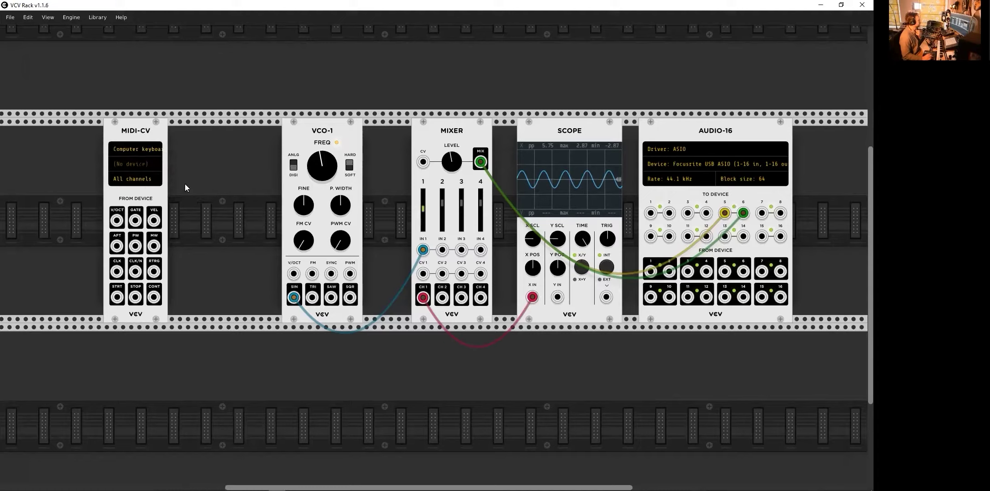
pyautogui.click(136, 163)
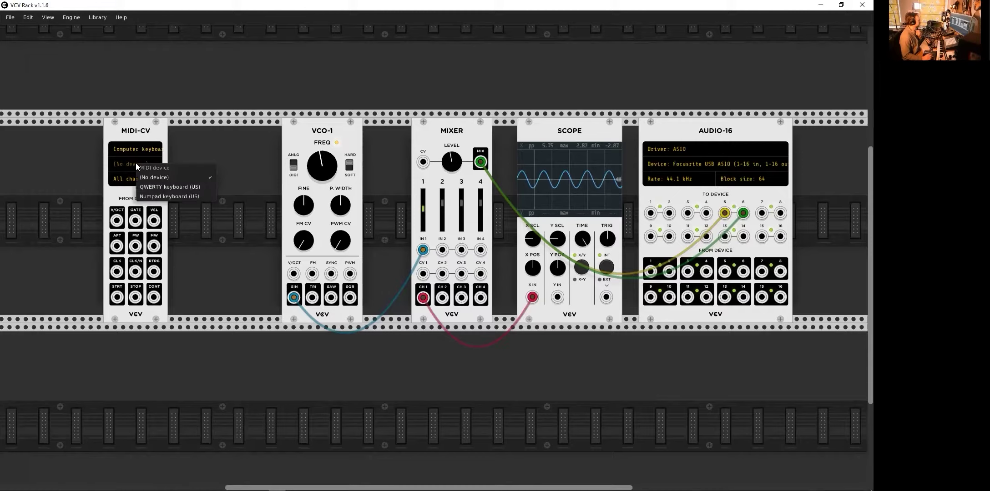
pyautogui.click(196, 187)
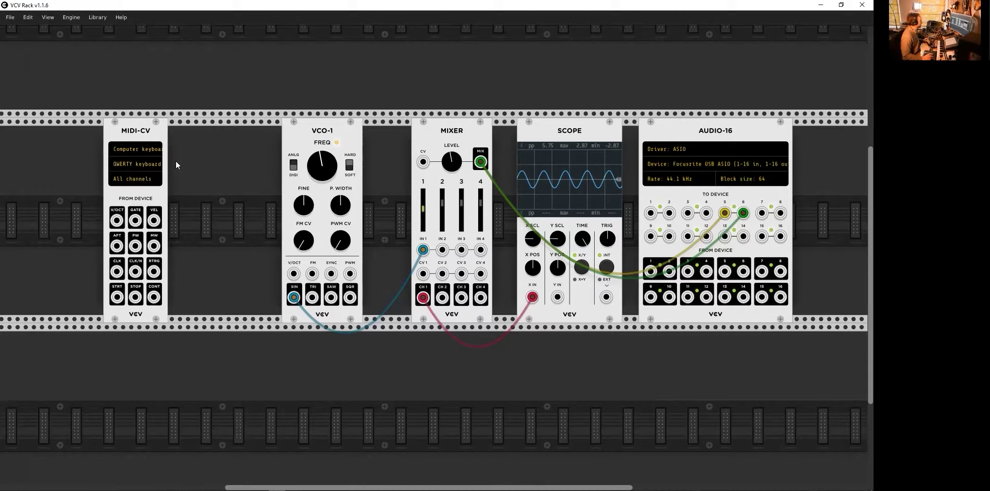
# Step: Move MIDI-CV closer to VCO-1, patch its V/OCT output to VCO-1's V/OCT input, play a test note and lower Mixer channel 1's fader
pyautogui.moveTo(130, 133); pyautogui.dragTo(154, 134)
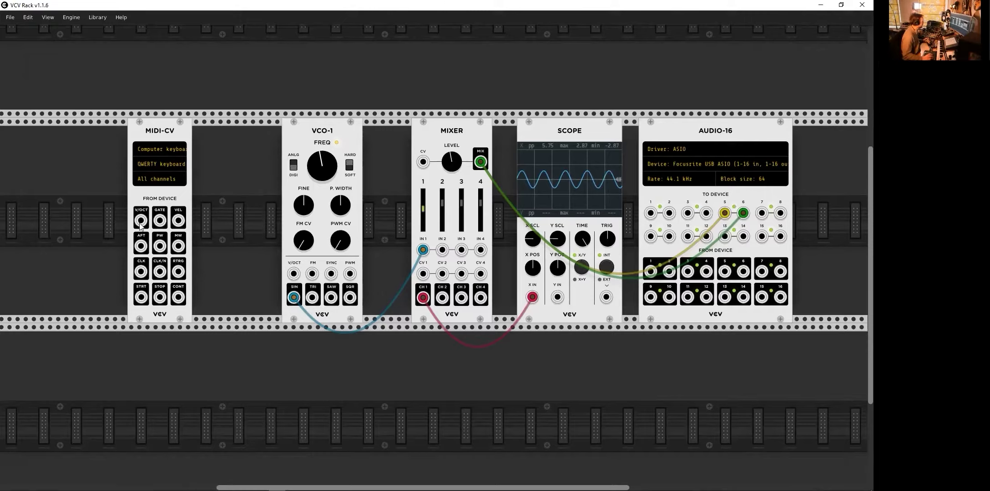
pyautogui.moveTo(141, 220); pyautogui.dragTo(293, 273)
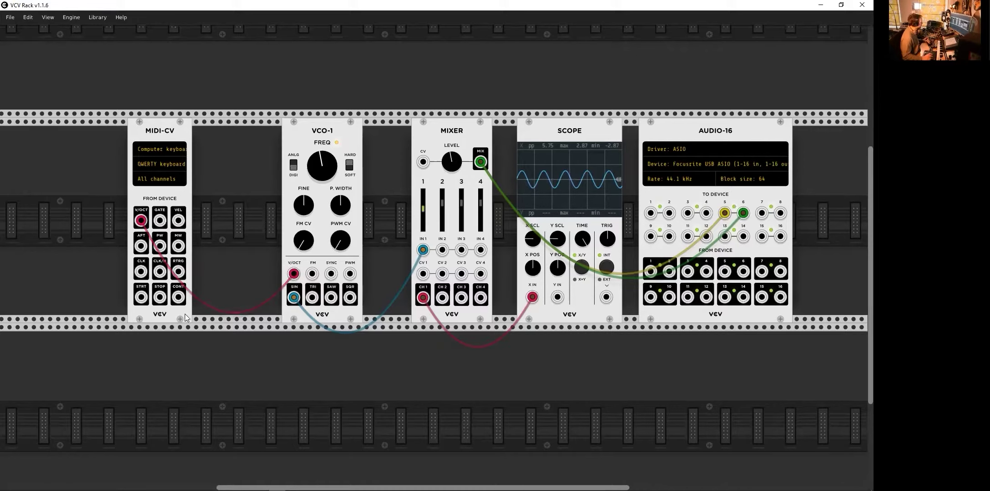
pyautogui.press('3')
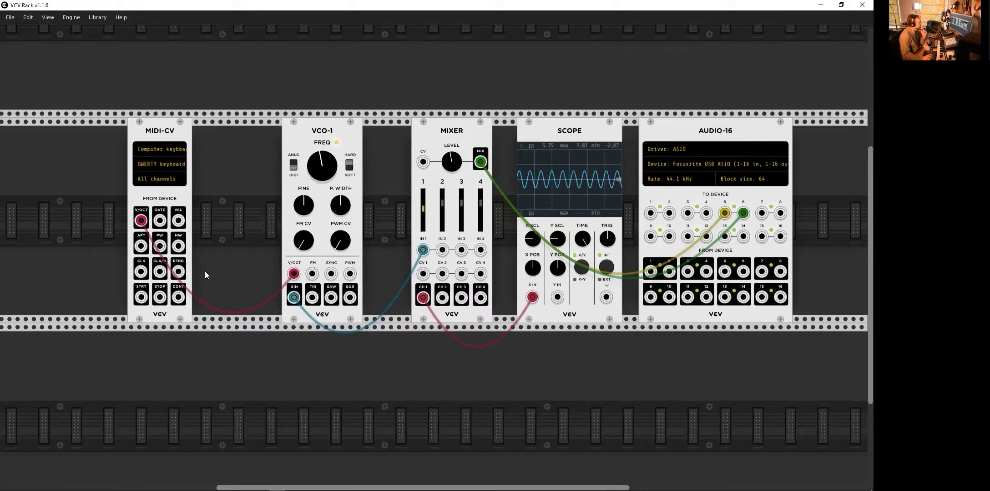
pyautogui.moveTo(422, 209); pyautogui.dragTo(423, 219)
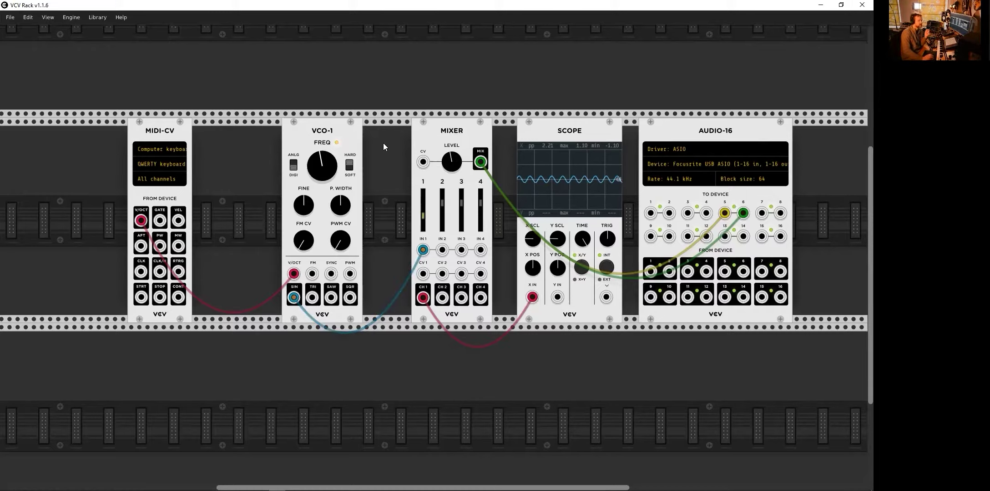
# Step: Add a second Scope module and place it between MIDI-CV and VCO-1, moving MIDI-CV away to make room
pyautogui.rightClick(265, 367)
pyautogui.moveTo(567, 92); pyautogui.dragTo(210, 213)
pyautogui.moveTo(164, 131); pyautogui.dragTo(91, 130)
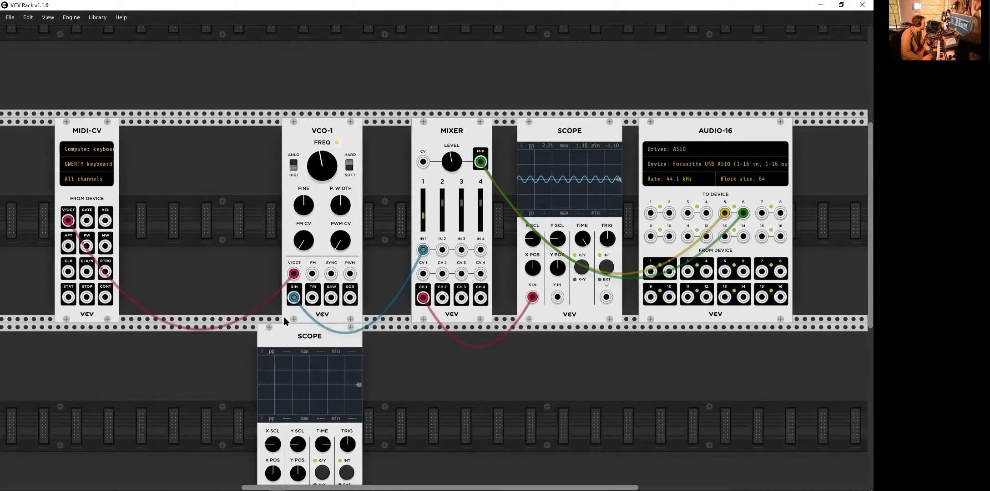
pyautogui.moveTo(293, 331); pyautogui.dragTo(190, 178)
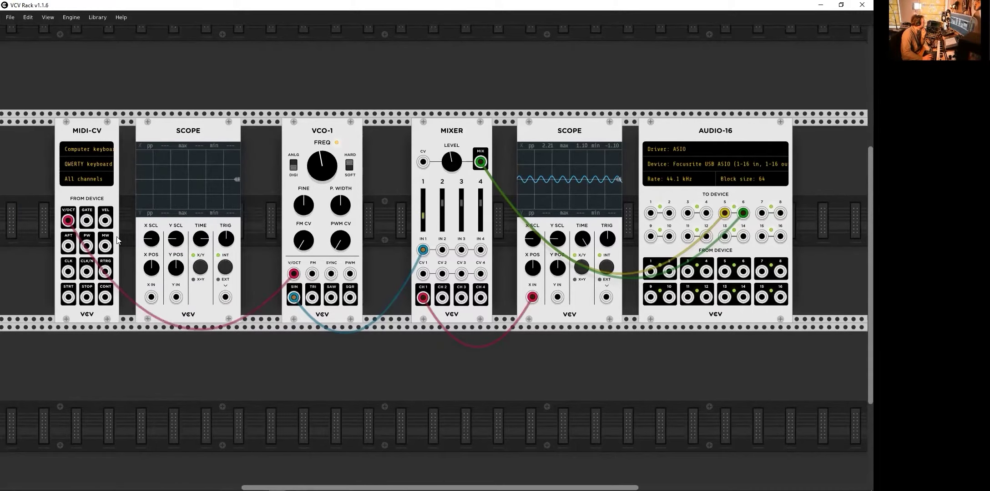
# Step: Patch MIDI-CV's GATE output to the new Scope's X IN and adjust that Scope's TIME knob while playing a note
pyautogui.moveTo(87, 221)
pyautogui.mouseDown()
pyautogui.moveTo(96, 254)
pyautogui.moveTo(151, 297)
pyautogui.mouseUp()
pyautogui.press('z')
pyautogui.moveTo(200, 238)
pyautogui.mouseDown()
pyautogui.moveTo(200, 215)
pyautogui.moveTo(201, 237)
pyautogui.mouseUp()
# Step: Play and release notes repeatedly to examine the gate signal on the new Scope
pyautogui.press('z')
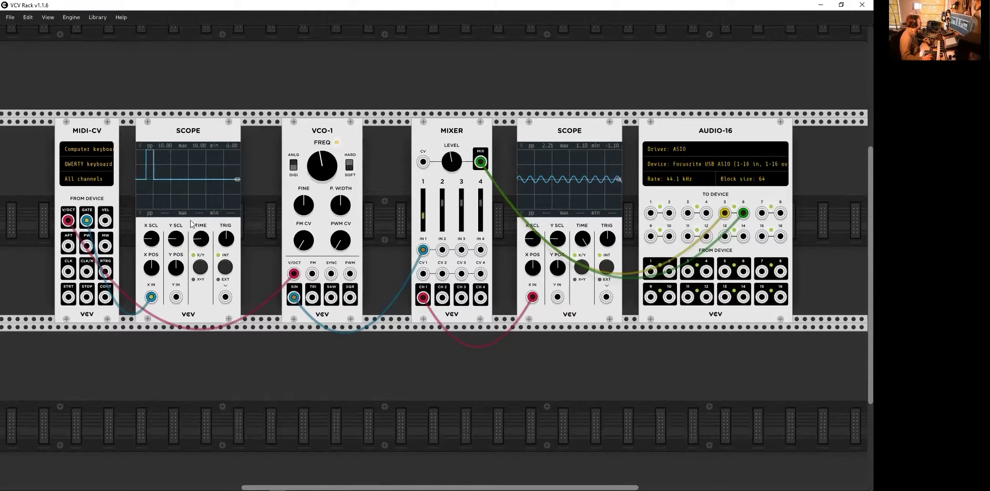
pyautogui.press('z')
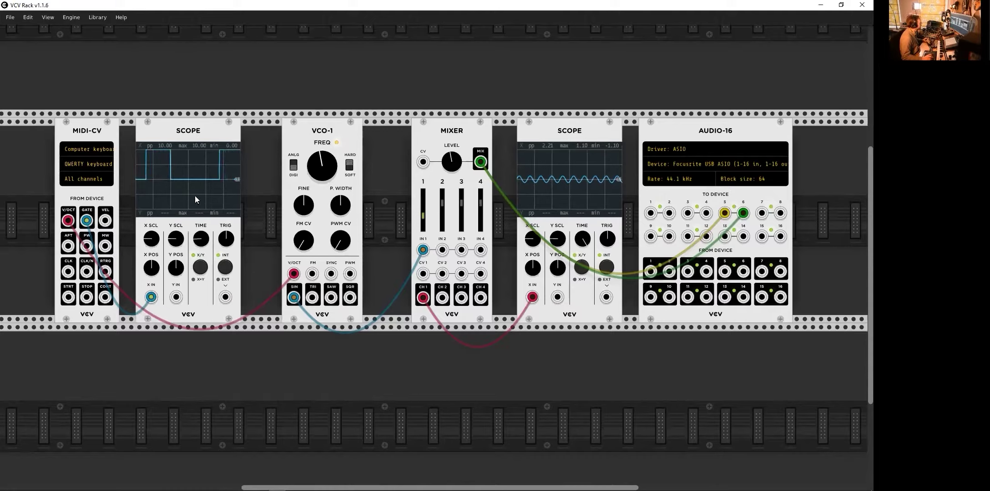
pyautogui.press('z')
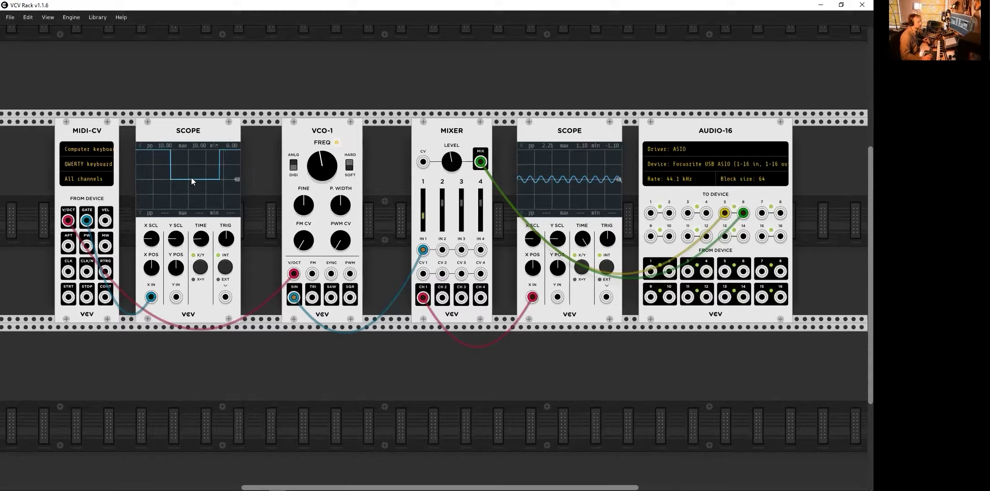
pyautogui.press('z')
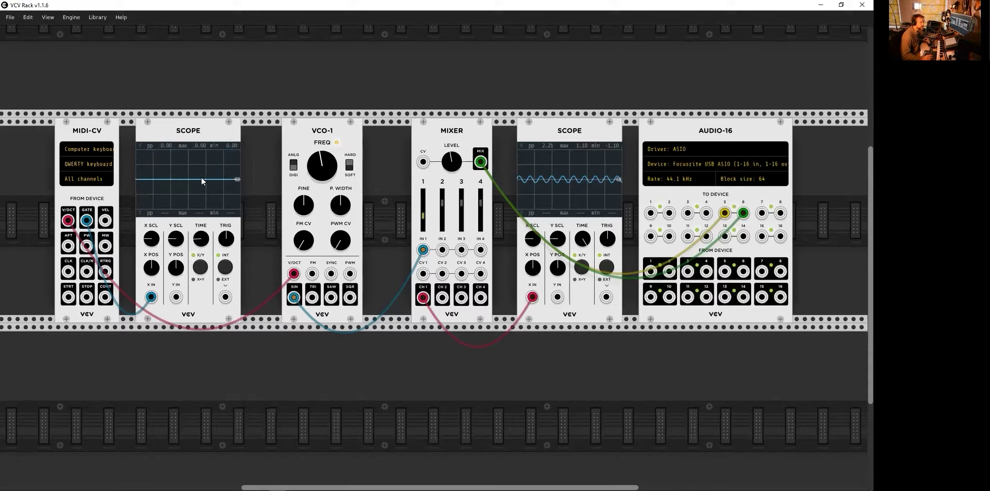
pyautogui.press('z')
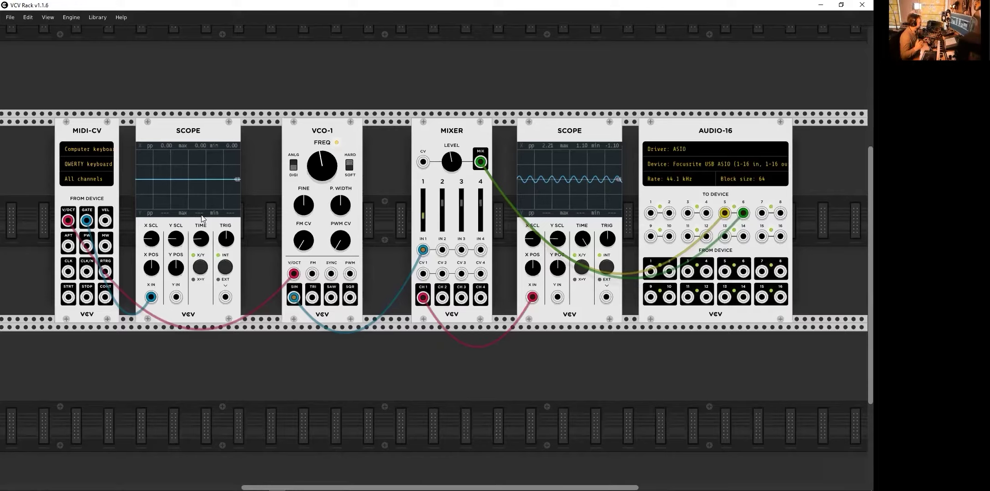
pyautogui.press('z')
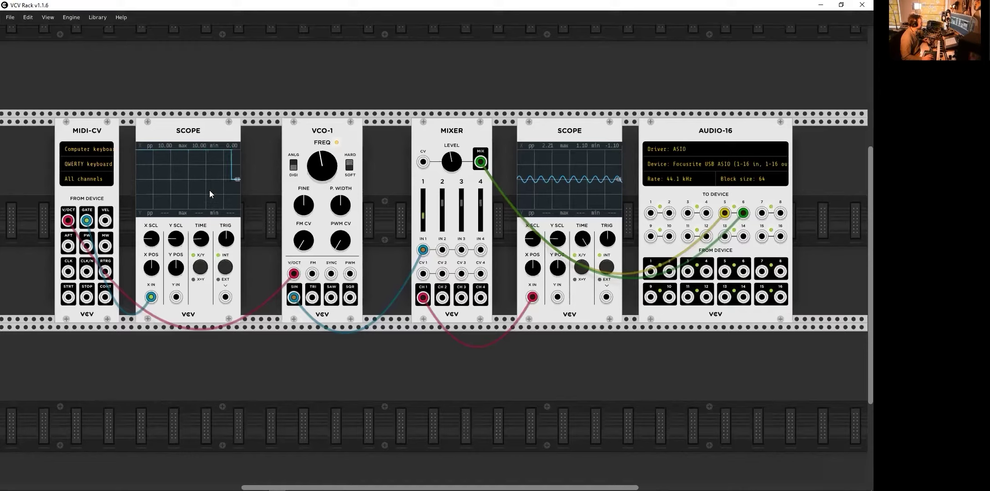
pyautogui.press('z')
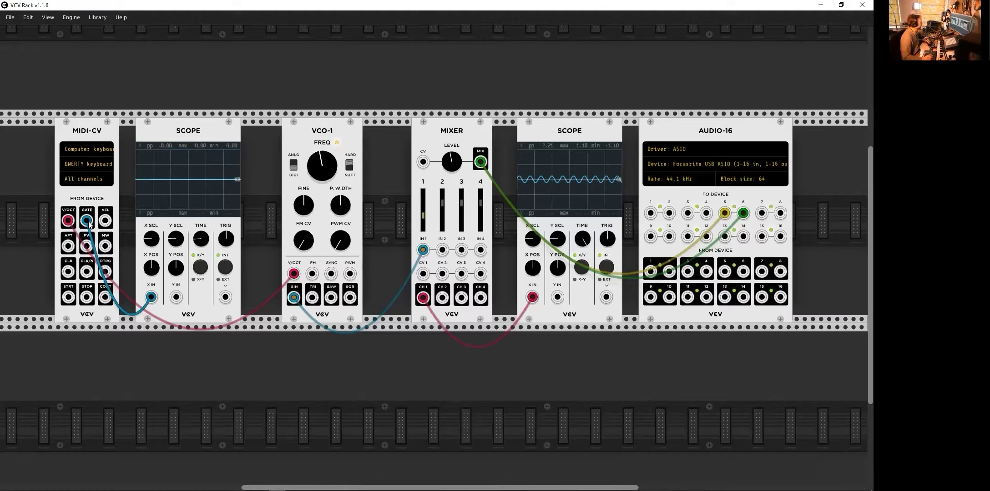
# Step: Patch MIDI-CV's GATE output to the Mixer's CV 1 input and play repeated notes to test the gated sound
pyautogui.moveTo(89, 224)
pyautogui.mouseDown()
pyautogui.moveTo(129, 248)
pyautogui.moveTo(87, 222)
pyautogui.mouseUp()
pyautogui.moveTo(88, 222); pyautogui.dragTo(423, 274)
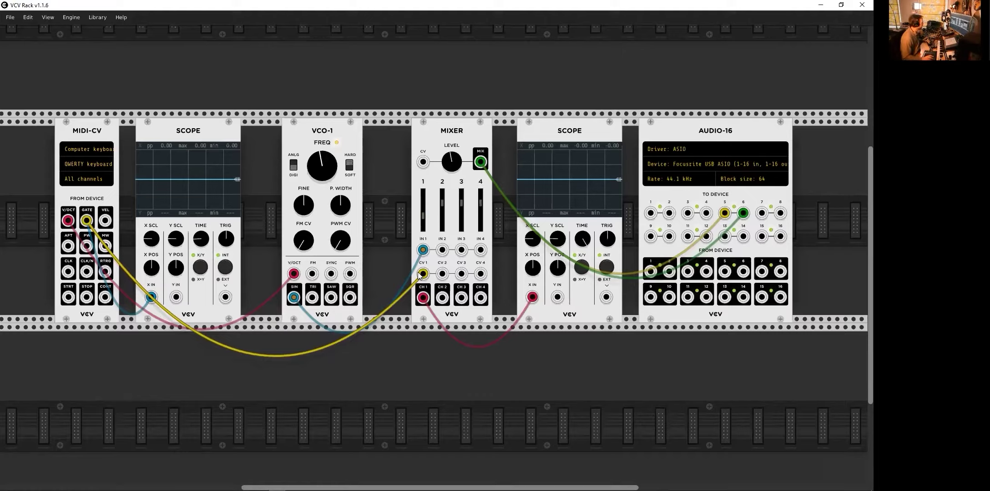
pyautogui.press('z')
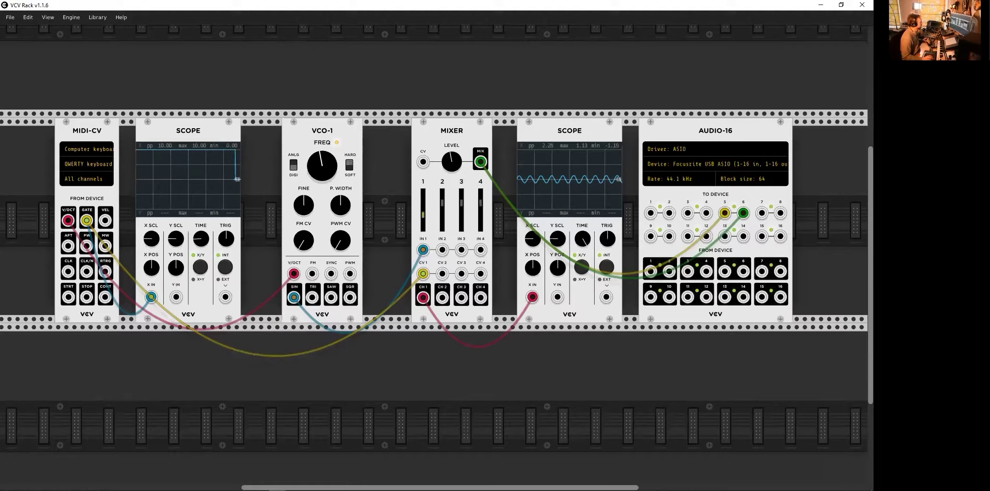
pyautogui.press('z')
pyautogui.press('z')
pyautogui.press('z')
pyautogui.press('z')
pyautogui.press('z')
pyautogui.press('z')
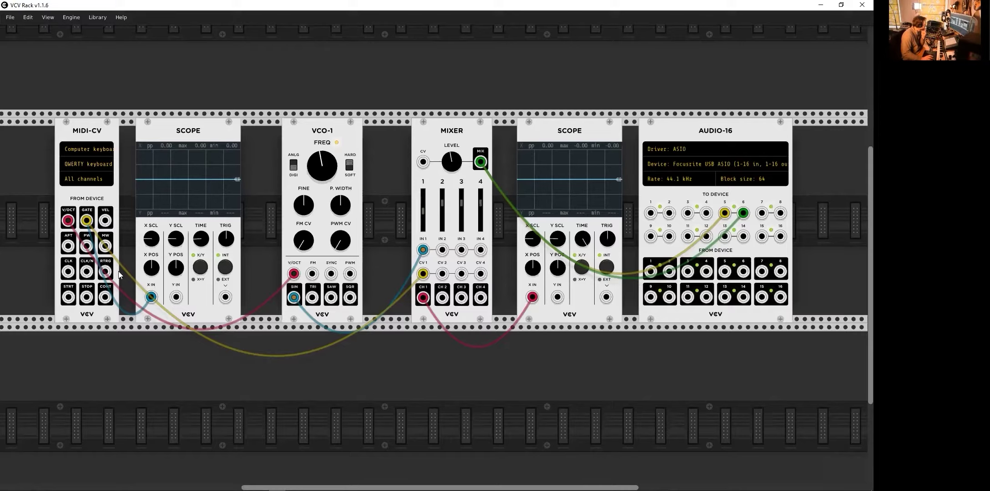
# Step: Switch MIDI-CV to the Windows MIDI driver with the KeyLab mkII 61 0 device and raise Mixer channel 1's fader
pyautogui.click(92, 151)
pyautogui.click(124, 165)
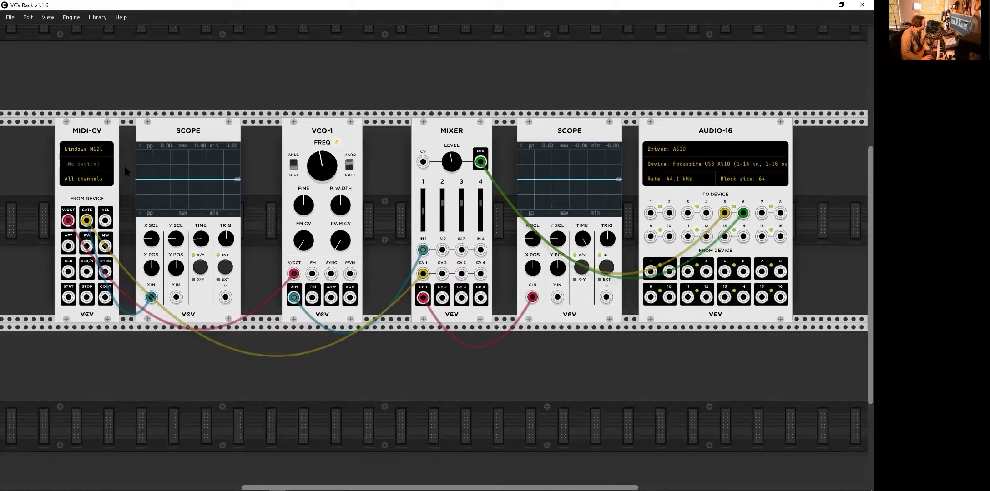
pyautogui.click(88, 165)
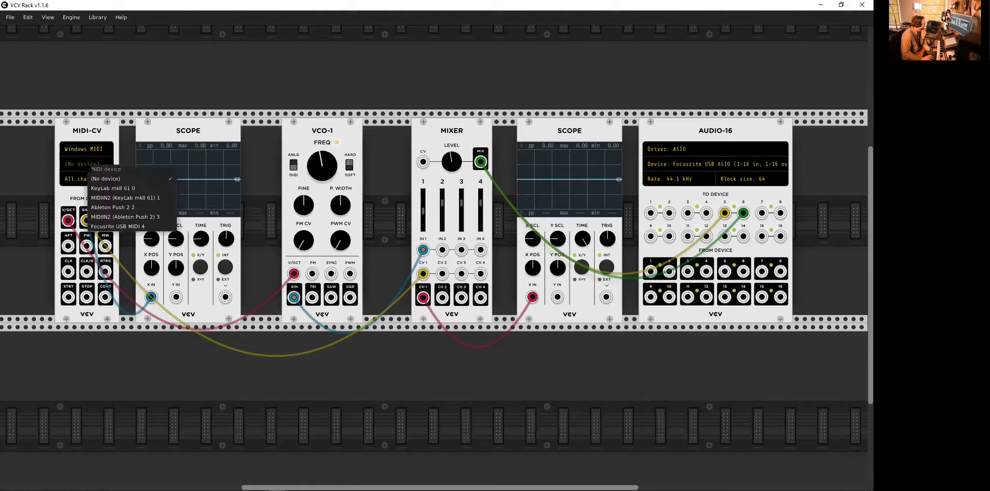
pyautogui.click(118, 189)
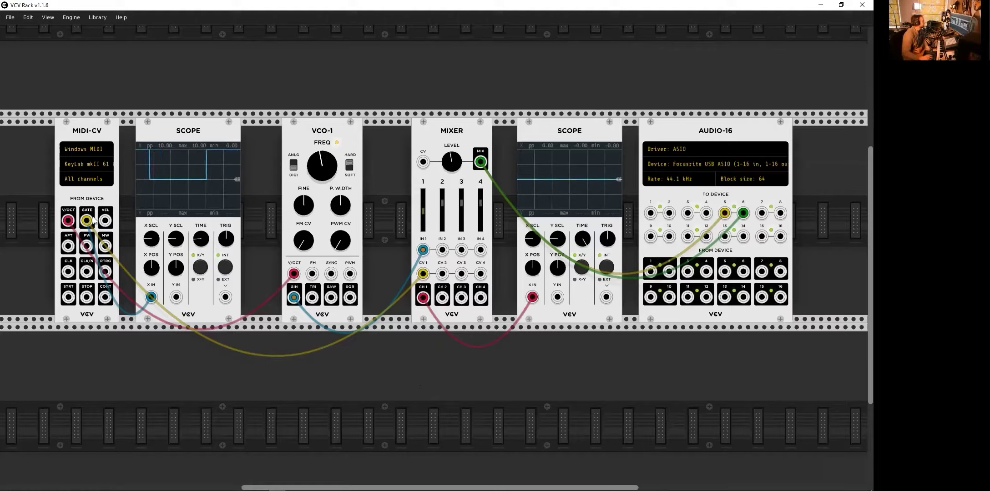
pyautogui.moveTo(426, 222); pyautogui.dragTo(427, 213)
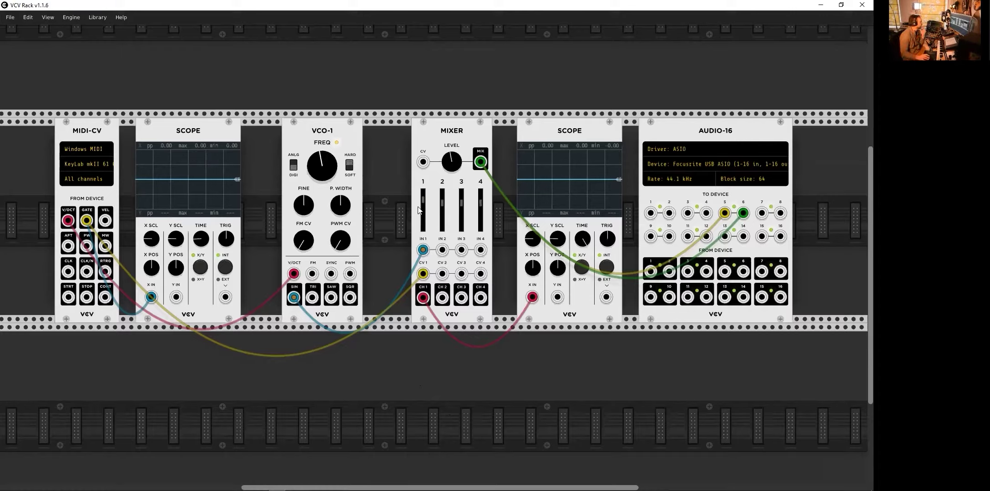
# Step: Add a VCV VCF module and place it in the empty row beneath the Mixer
pyautogui.scroll(-1, 332, 232)
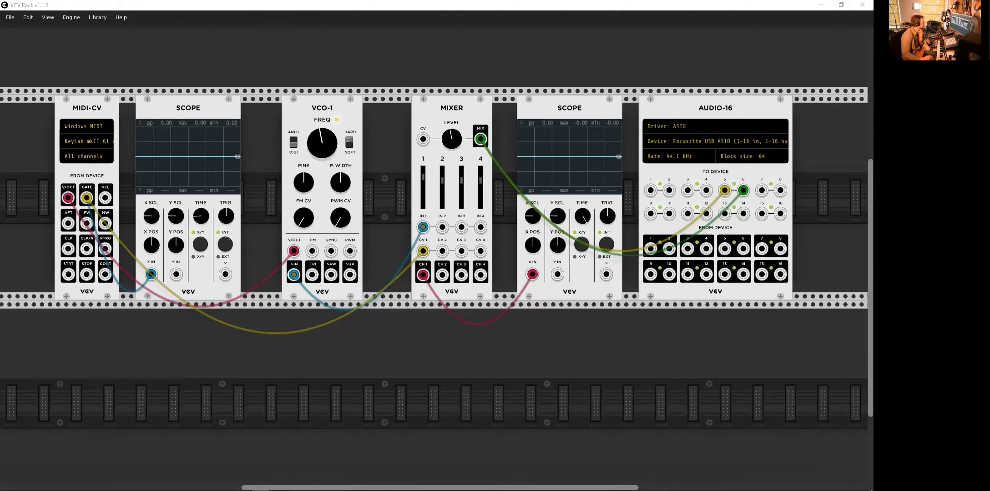
pyautogui.scroll(-1, 489, 367)
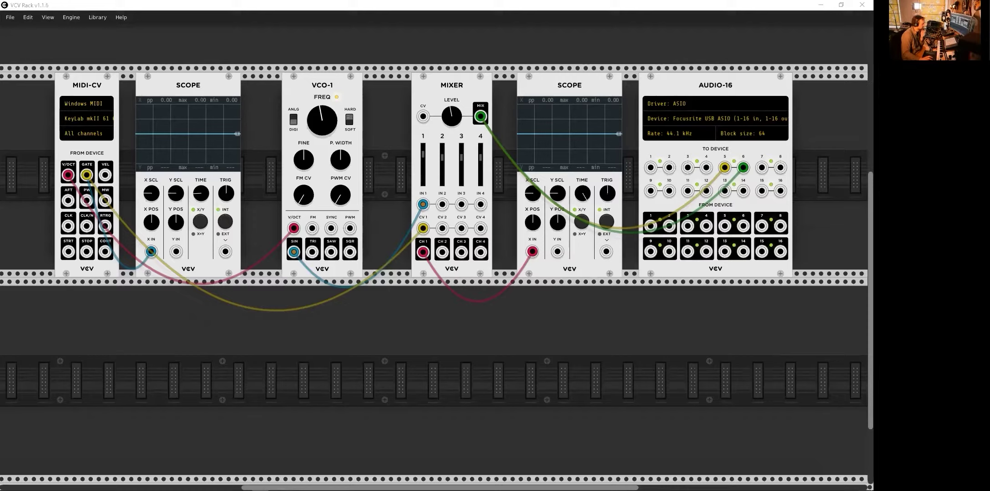
pyautogui.rightClick(380, 323)
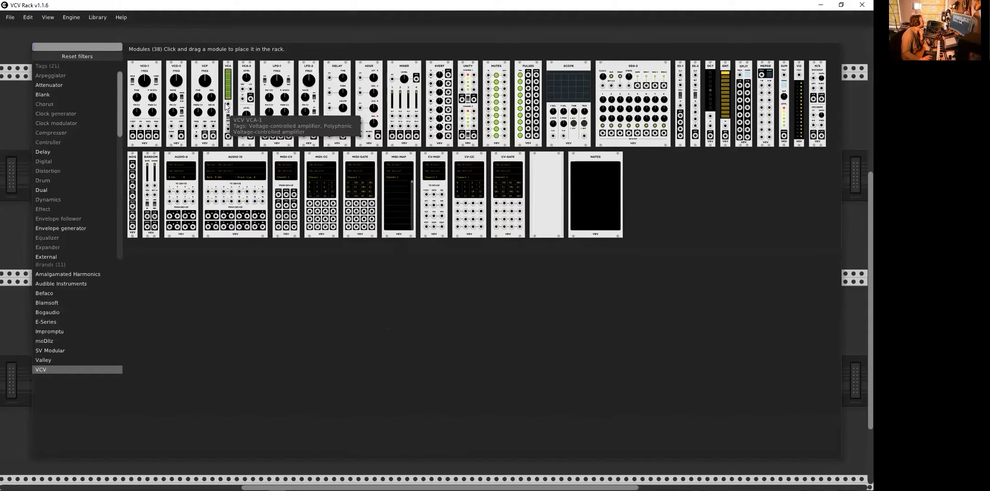
pyautogui.click(206, 66)
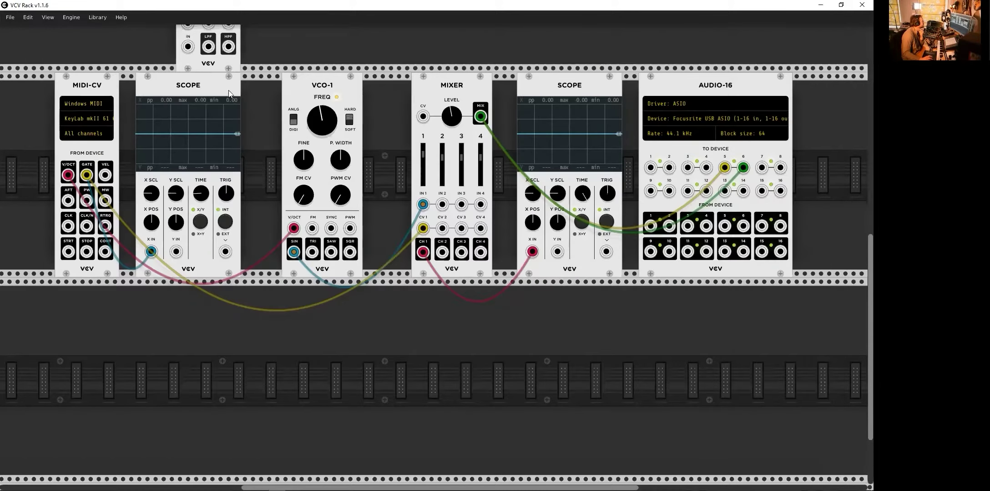
pyautogui.moveTo(197, 67); pyautogui.dragTo(430, 338)
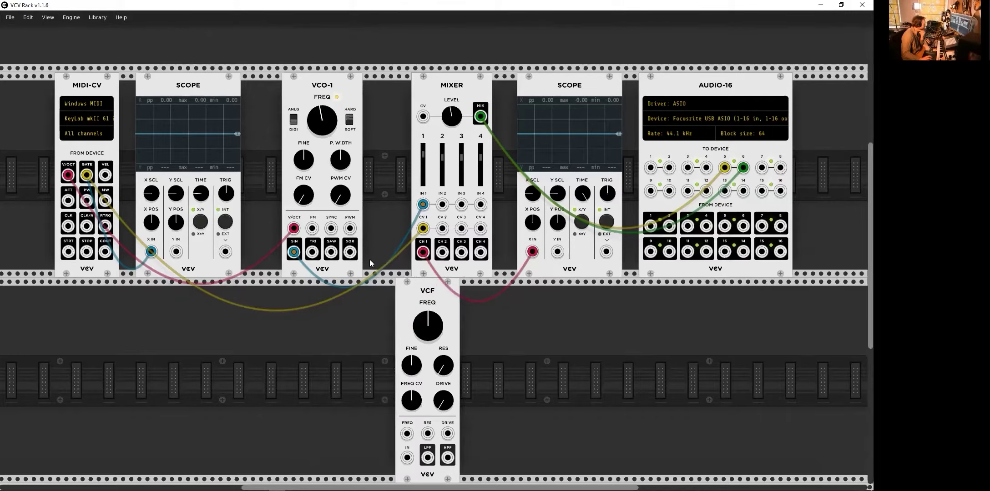
# Step: Route VCO-1's SIN output through the VCF's IN and LPF to Mixer IN 1, with FREQ turned fully up and the VCF beneath VCO-1
pyautogui.moveTo(423, 204)
pyautogui.mouseDown()
pyautogui.moveTo(443, 391)
pyautogui.moveTo(401, 463)
pyautogui.moveTo(522, 331)
pyautogui.moveTo(423, 204)
pyautogui.mouseUp()
pyautogui.moveTo(411, 300); pyautogui.dragTo(380, 270)
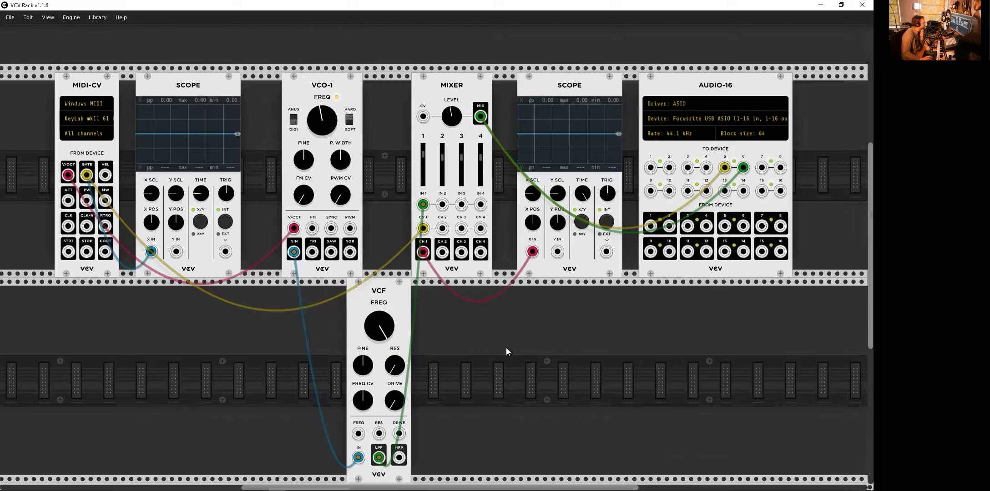
pyautogui.scroll(-1, 505, 350)
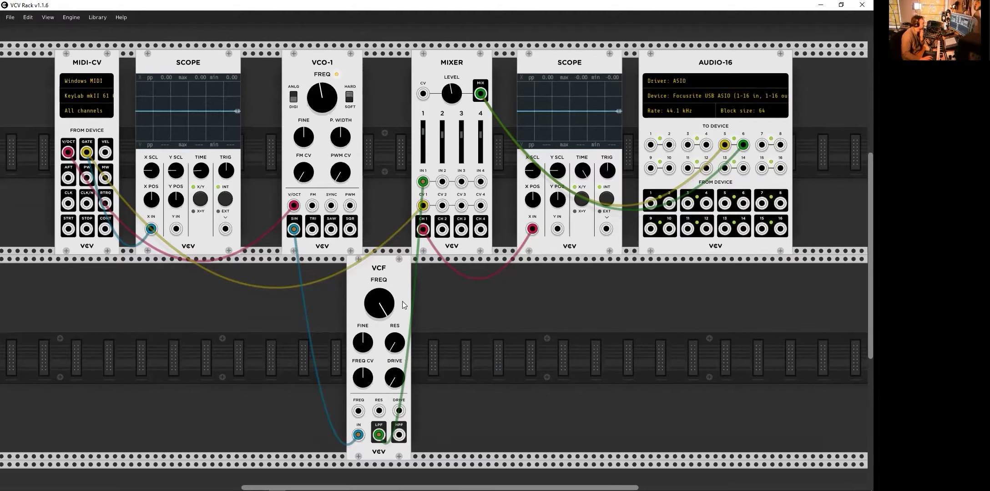
pyautogui.moveTo(375, 280); pyautogui.dragTo(344, 280)
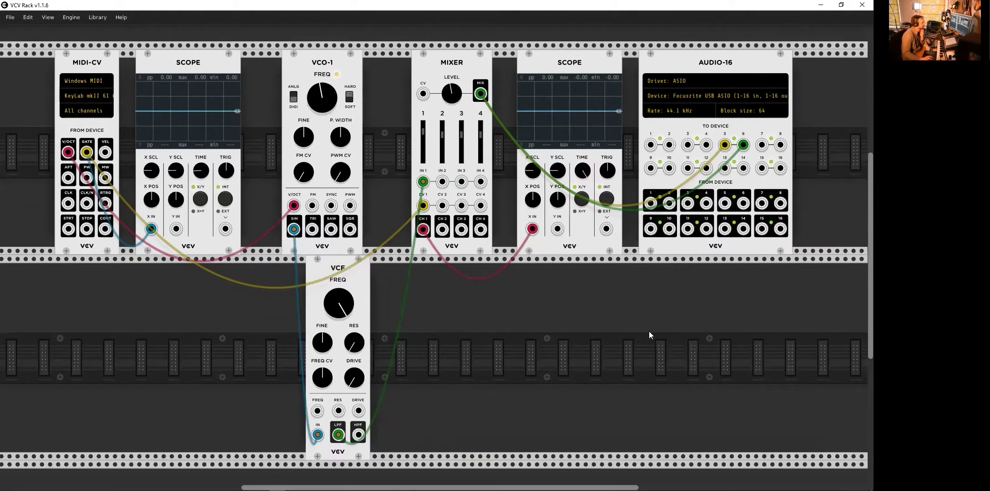
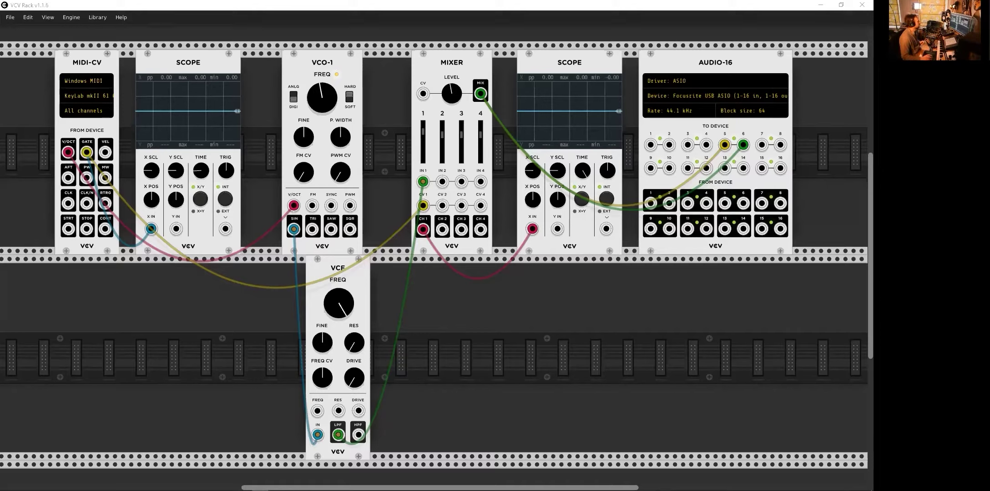
# Step: Add a VCV ADSR module and place it in the row beneath the Mixer, to the right of the VCF
pyautogui.rightClick(452, 306)
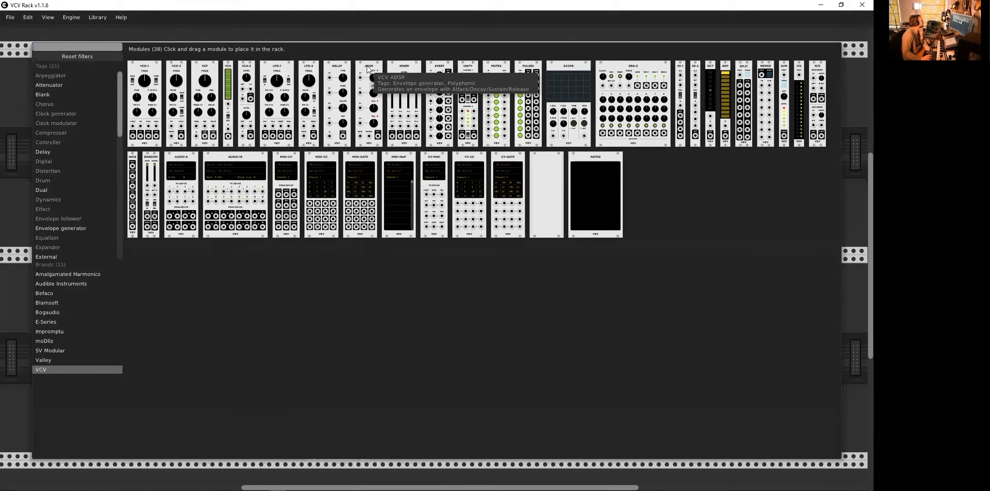
pyautogui.press('Escape')
pyautogui.moveTo(371, 37); pyautogui.dragTo(512, 336)
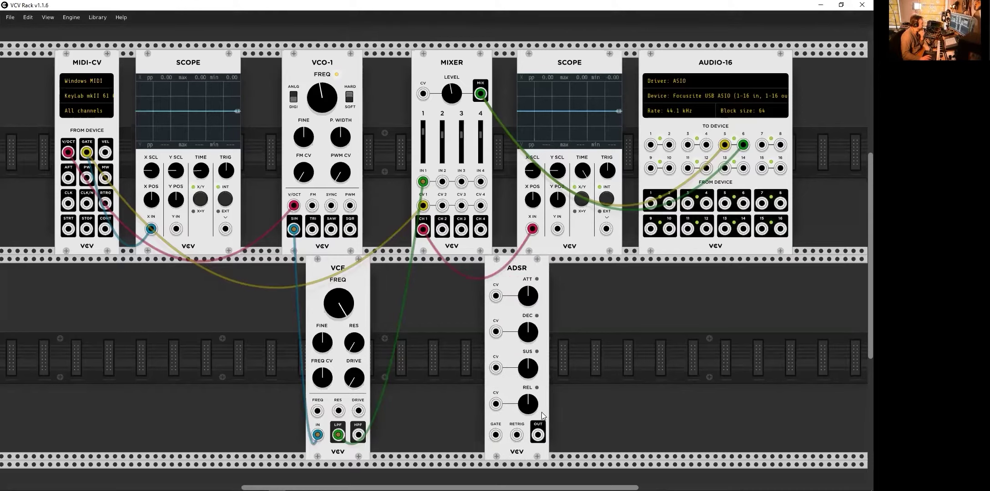
pyautogui.moveTo(517, 270); pyautogui.dragTo(514, 271)
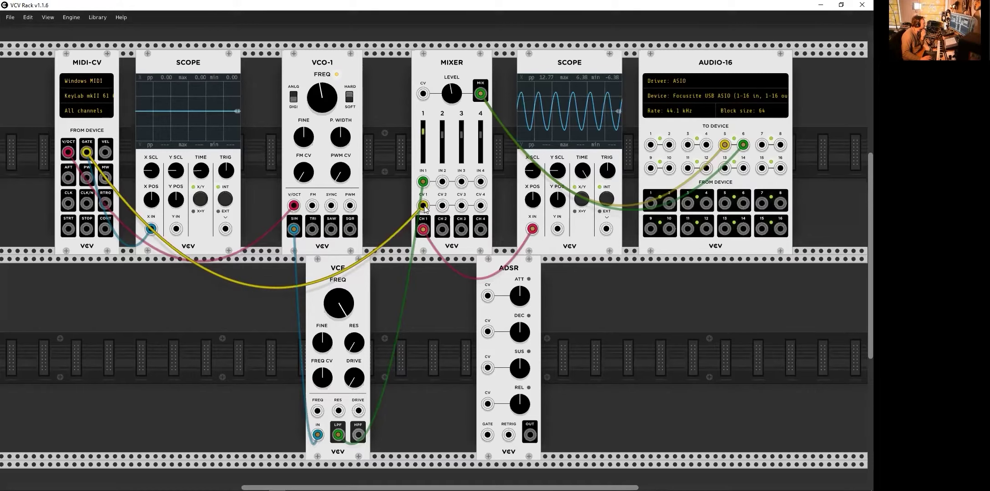
# Step: Route MIDI-CV's GATE through the ADSR's GATE and OUT to Mixer CV 1, lengthening the release and aligning the ADSR beneath the Mixer
pyautogui.moveTo(424, 205); pyautogui.dragTo(487, 435)
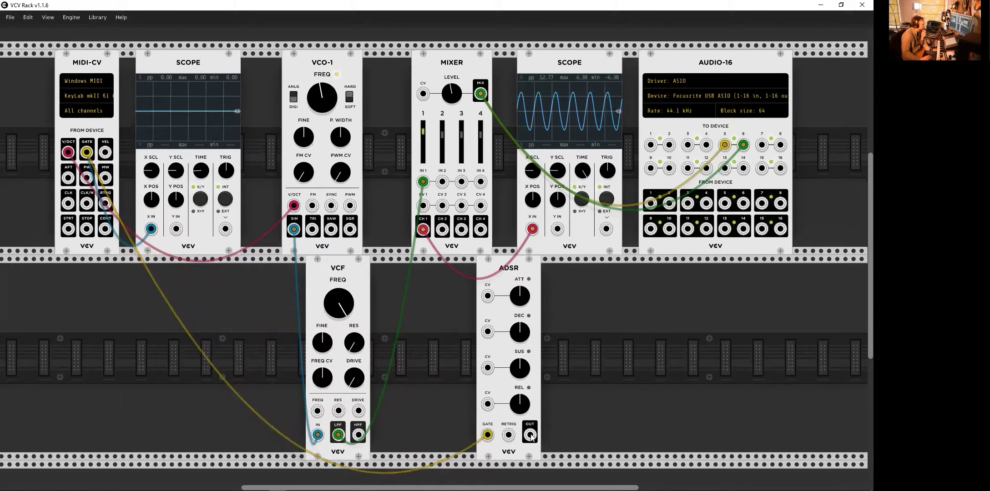
pyautogui.moveTo(530, 435); pyautogui.dragTo(424, 206)
pyautogui.moveTo(525, 276); pyautogui.dragTo(485, 283)
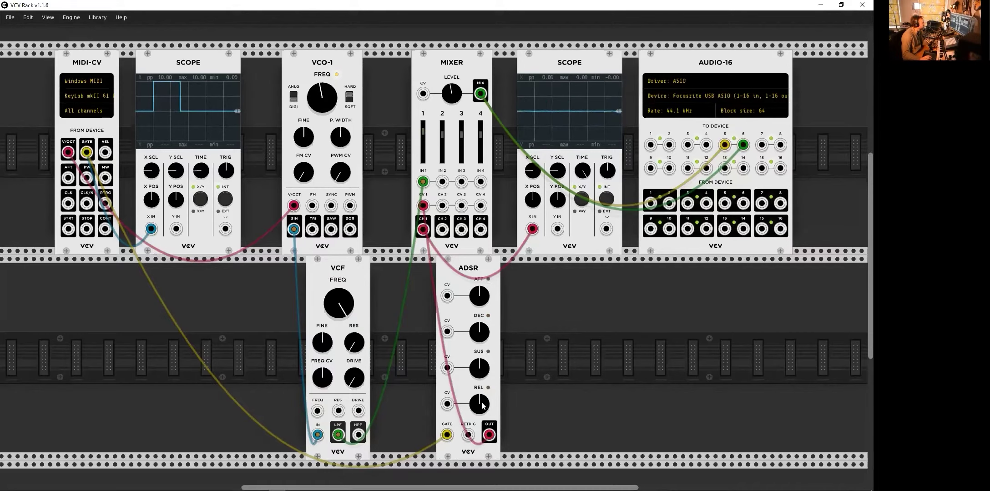
pyautogui.moveTo(480, 408); pyautogui.dragTo(480, 425)
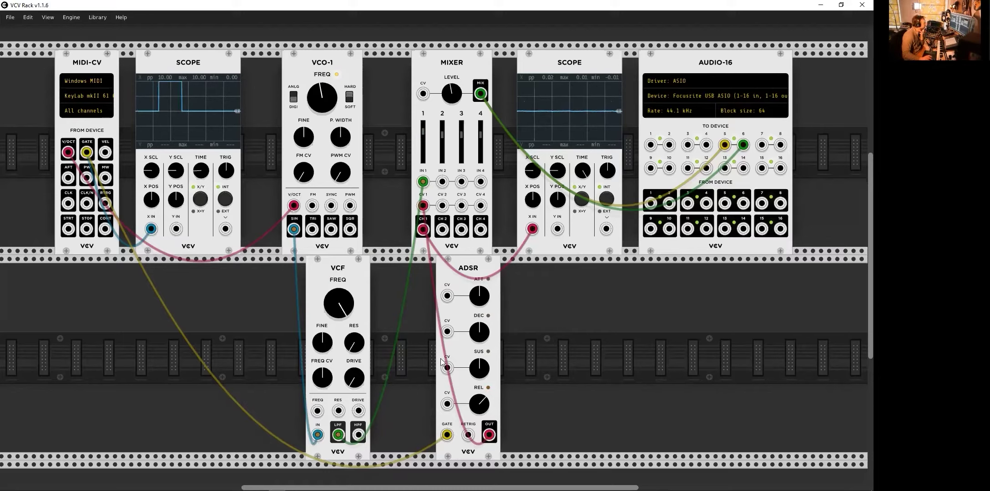
pyautogui.moveTo(470, 270); pyautogui.dragTo(464, 271)
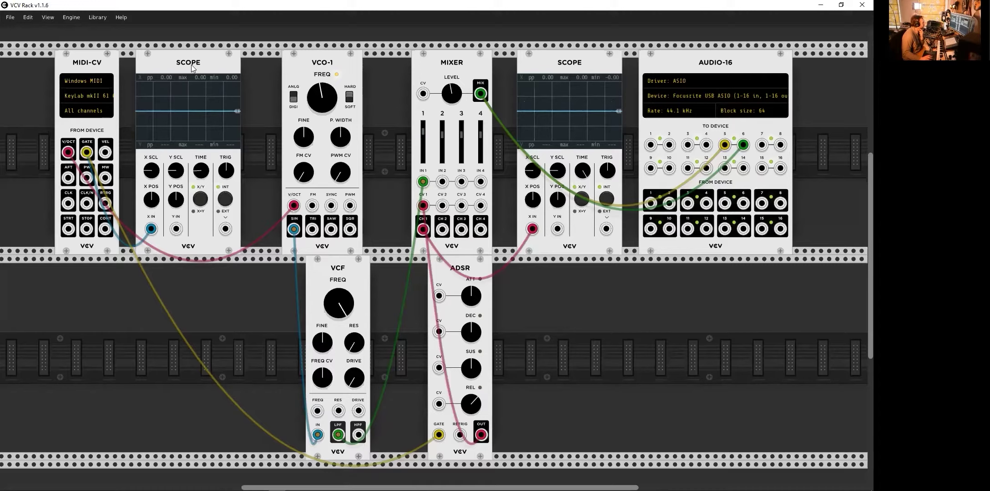
# Step: Shift the first Scope slightly toward VCO-1 and patch the ADSR's OUT to its Y IN to compare gate and envelope
pyautogui.moveTo(191, 65); pyautogui.dragTo(191, 79)
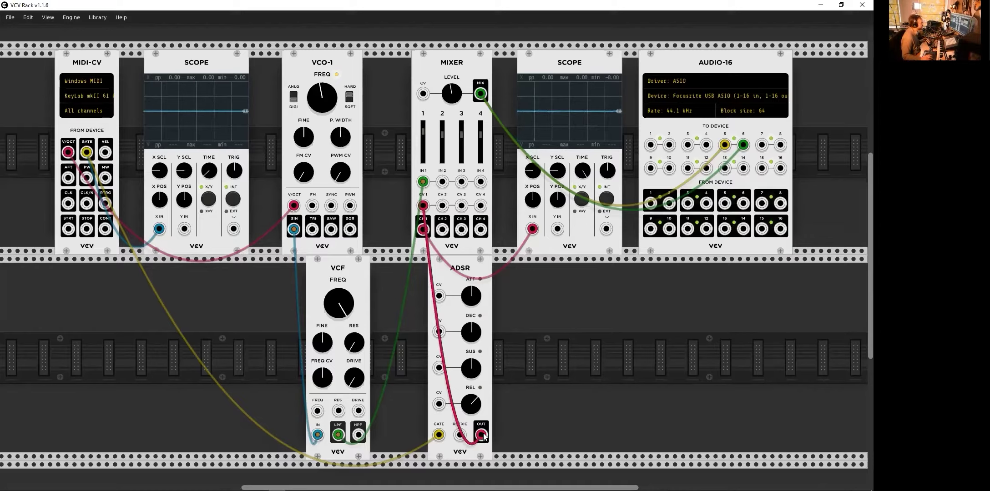
pyautogui.moveTo(482, 438)
pyautogui.mouseDown()
pyautogui.moveTo(450, 373)
pyautogui.moveTo(258, 313)
pyautogui.moveTo(183, 232)
pyautogui.mouseUp()
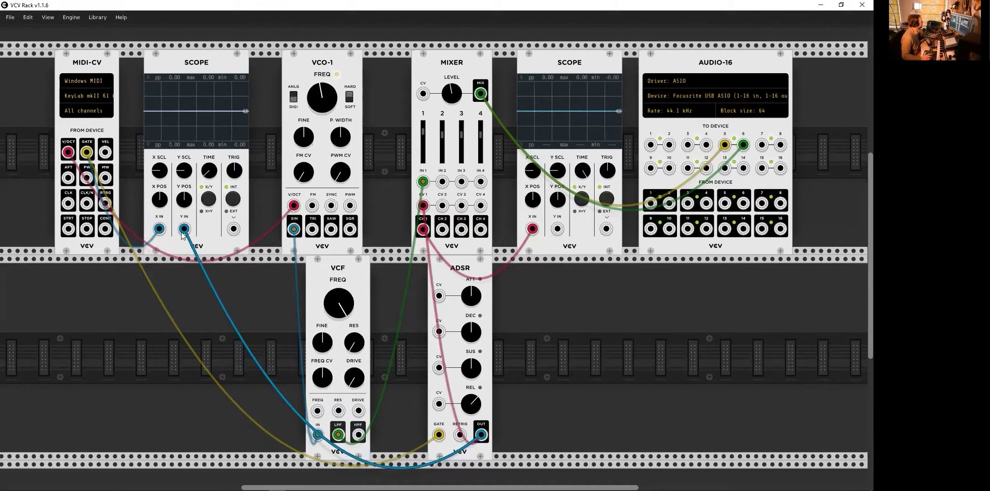
pyautogui.scroll(5, 189, 65)
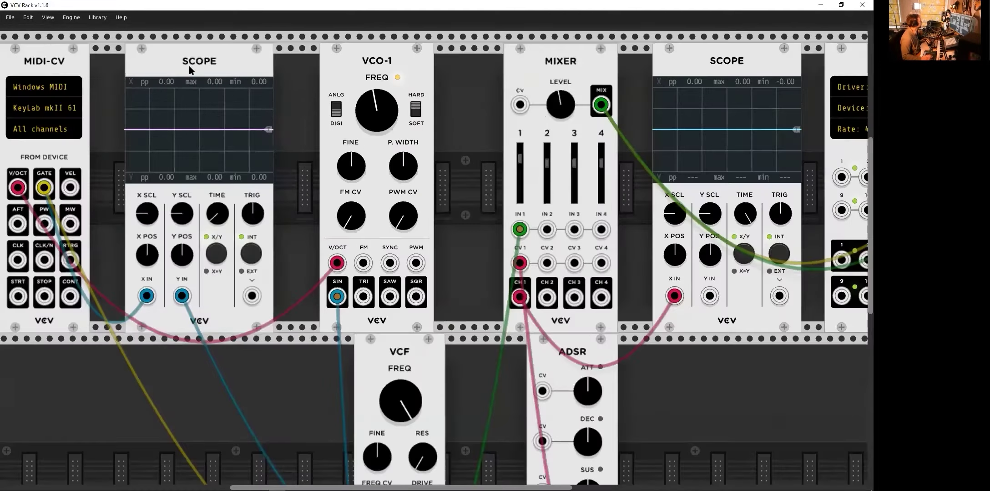
pyautogui.hscroll(3, 280, 303)
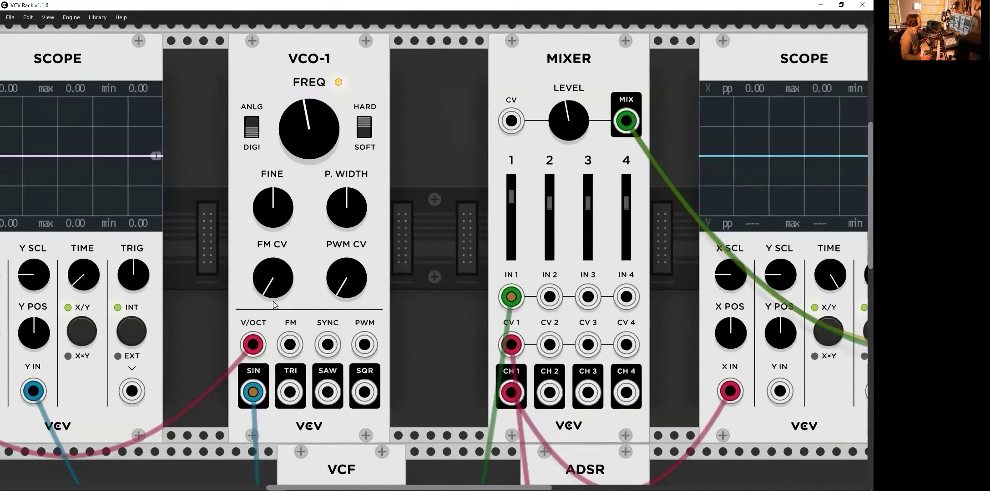
pyautogui.hscroll(-5, 273, 298)
pyautogui.hscroll(-3, 274, 294)
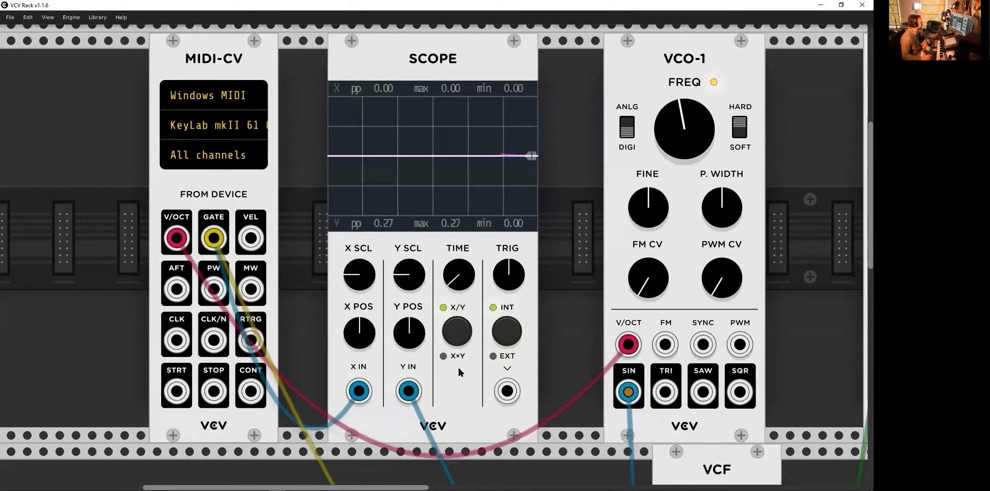
# Step: Shorten the ADSR's attack to about the 9 o'clock position while playing notes and checking the envelope on the first Scope
pyautogui.scroll(-10, 531, 329)
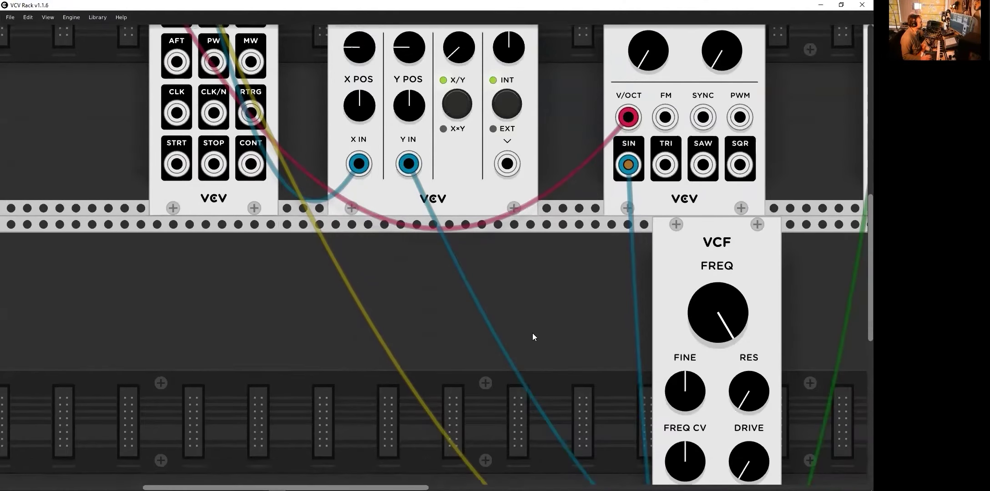
pyautogui.scroll(-5, 486, 361)
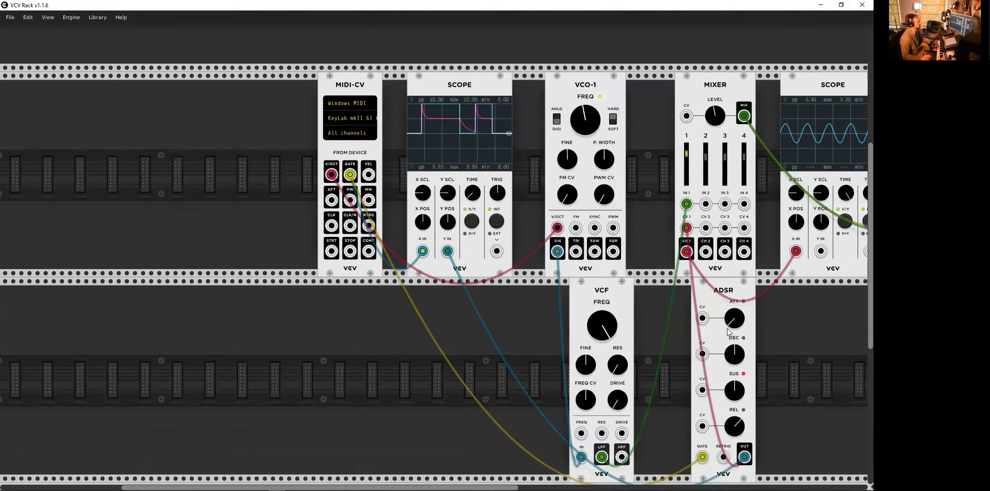
pyautogui.moveTo(727, 329); pyautogui.dragTo(728, 336)
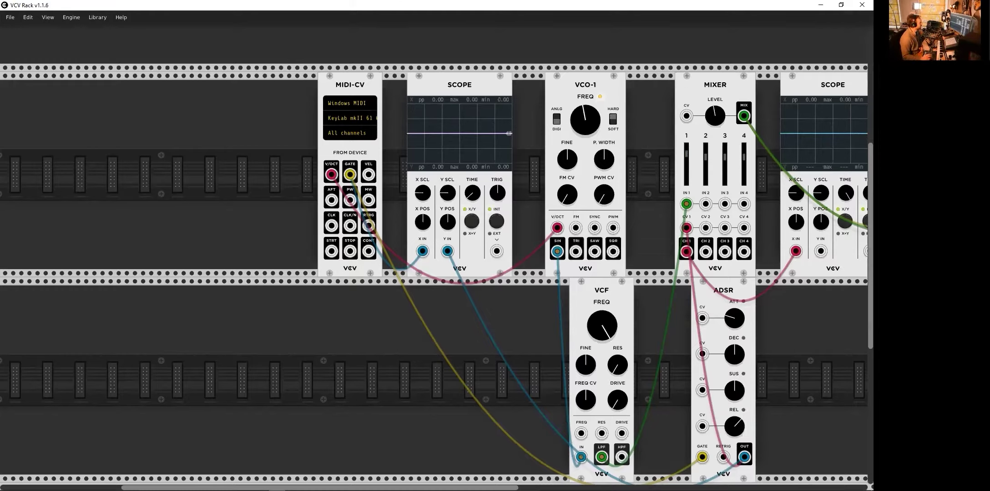
pyautogui.hscroll(5, 433, 277)
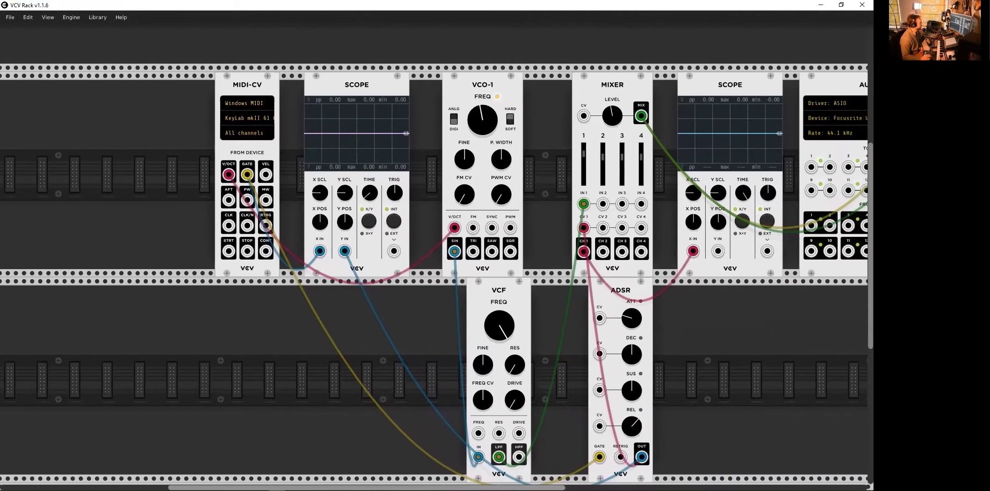
pyautogui.hscroll(-1, 492, 426)
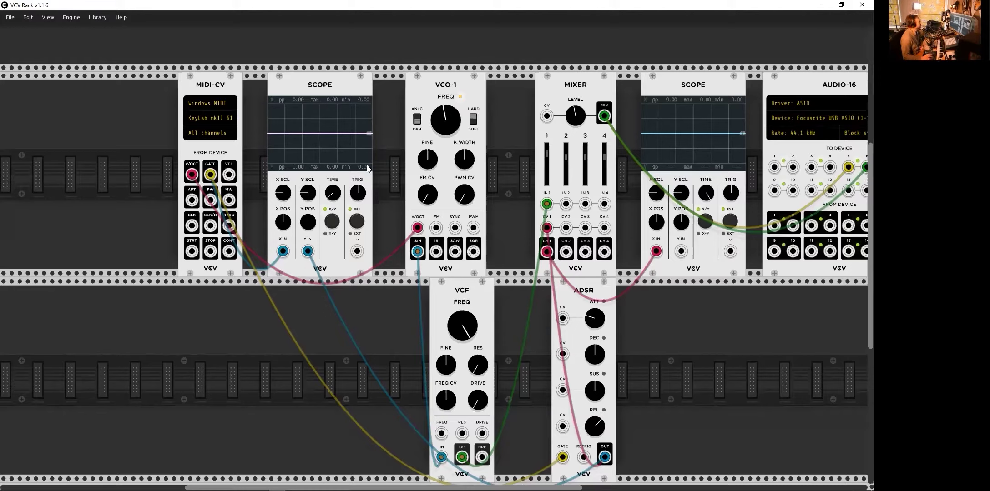
# Step: Set MIDI-CV to 5 polyphony channels and patch its PW output to VCO-1's FM input with FM CV turned up
pyautogui.rightClick(210, 88)
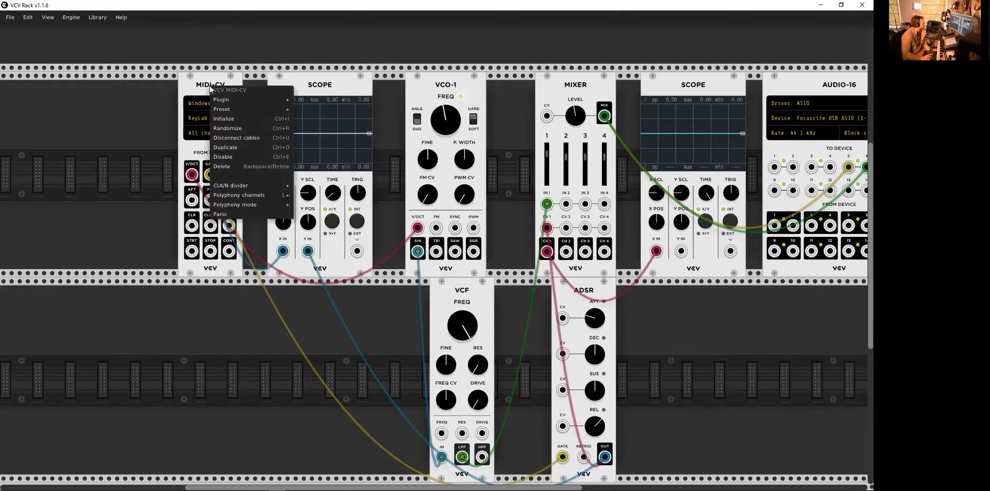
pyautogui.moveTo(252, 195)
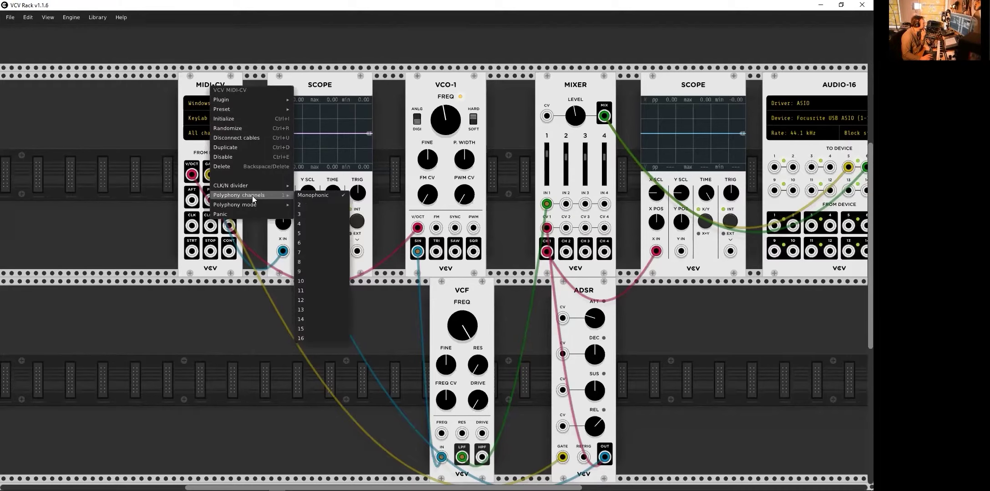
pyautogui.click(227, 336)
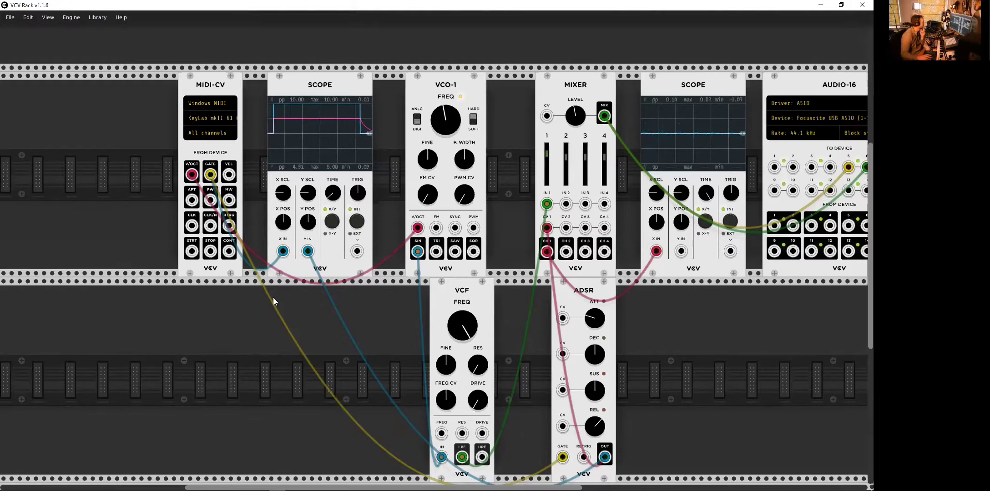
pyautogui.rightClick(217, 86)
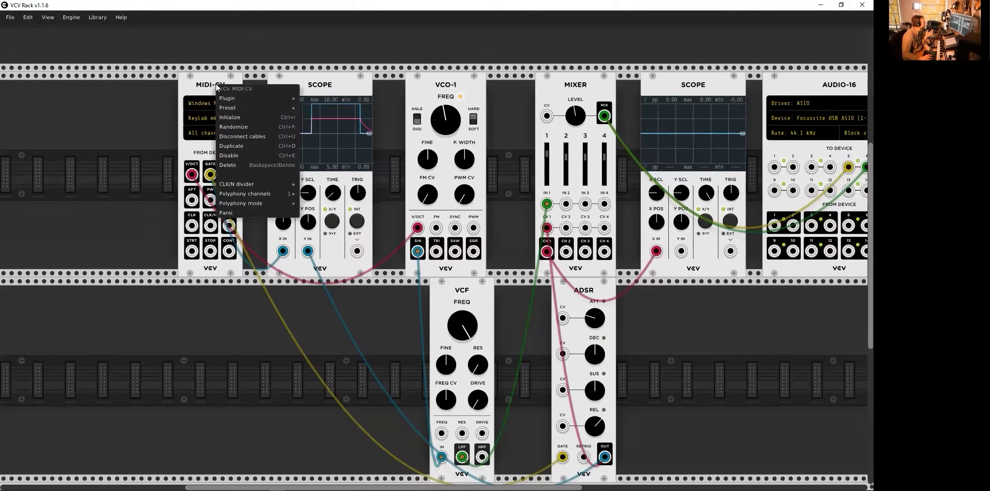
pyautogui.moveTo(263, 195)
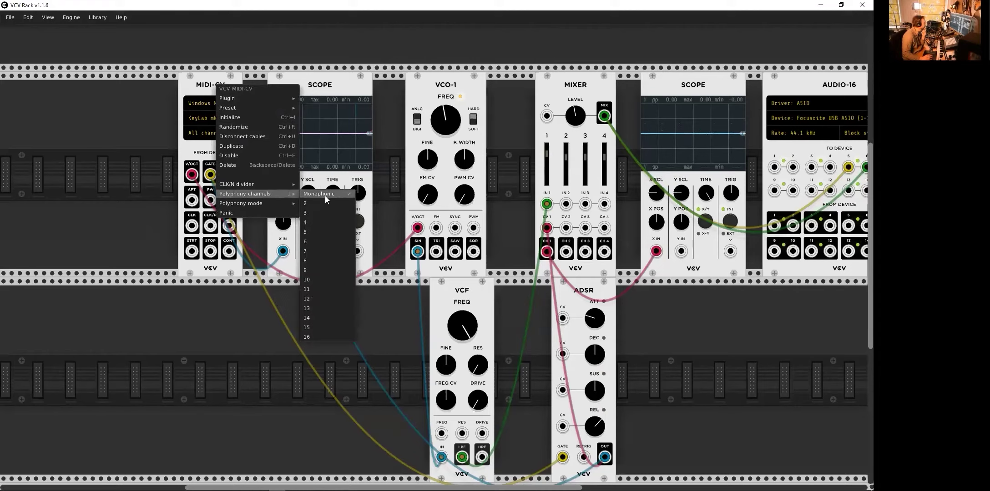
pyautogui.click(324, 231)
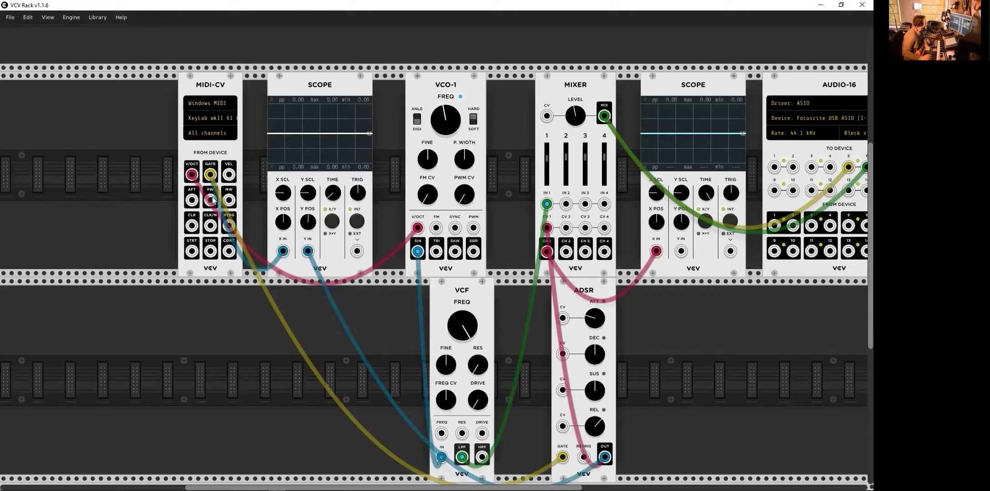
pyautogui.moveTo(212, 201); pyautogui.dragTo(437, 230)
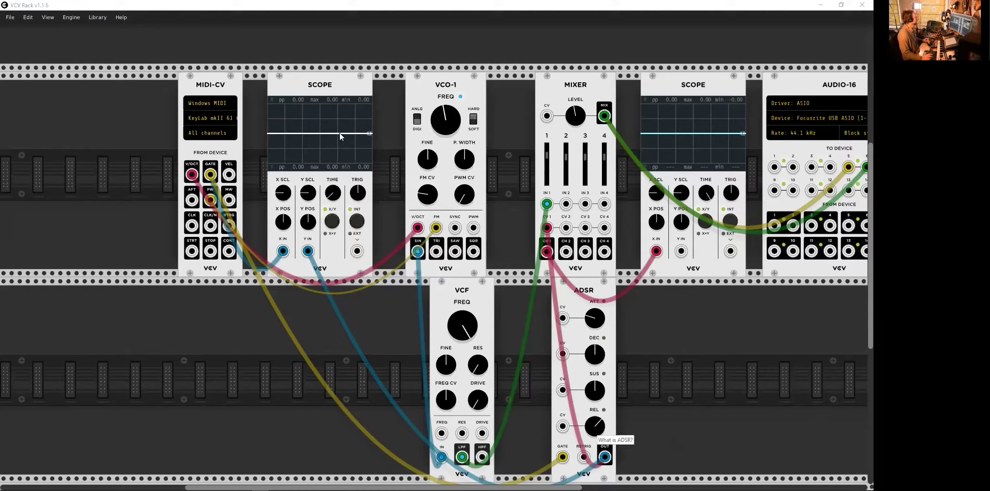
# Step: Delete the MIDI-CV module from the rack
pyautogui.rightClick(208, 85)
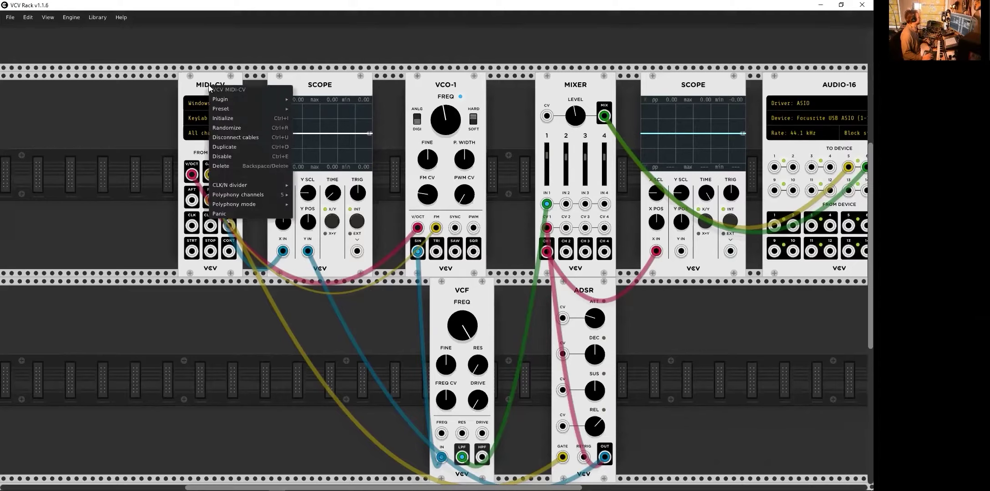
pyautogui.click(232, 166)
pyautogui.scroll(-2, 158, 208)
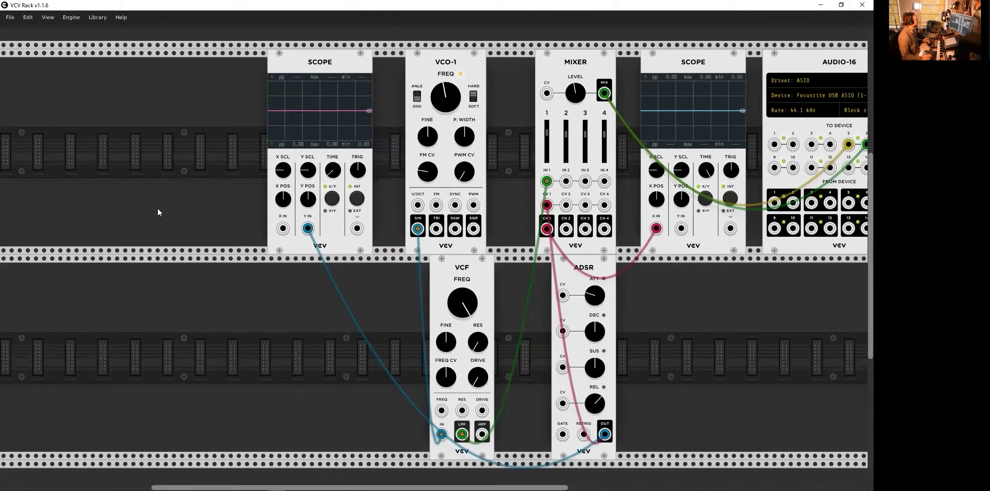
# Step: Add a VCV SEQ-3 module and place it in the lower row to the left of the VCF, leaving a gap between them
pyautogui.keyDown('ctrl'); pyautogui.scroll(-2, 257, 227); pyautogui.keyUp('ctrl')
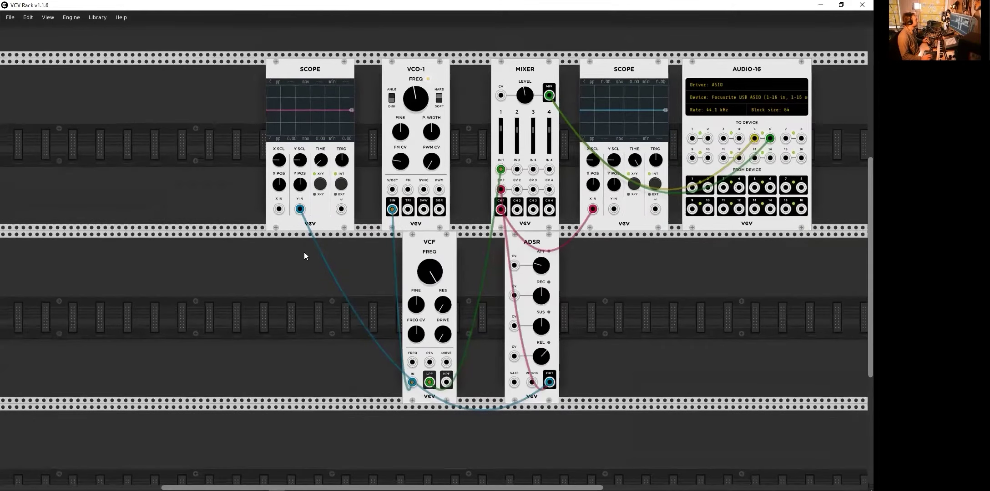
pyautogui.rightClick(165, 267)
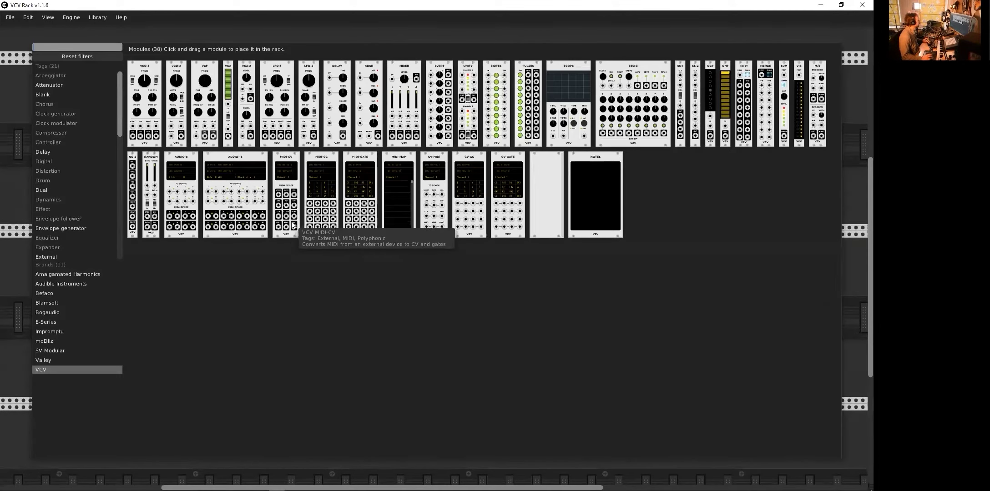
pyautogui.click(632, 63)
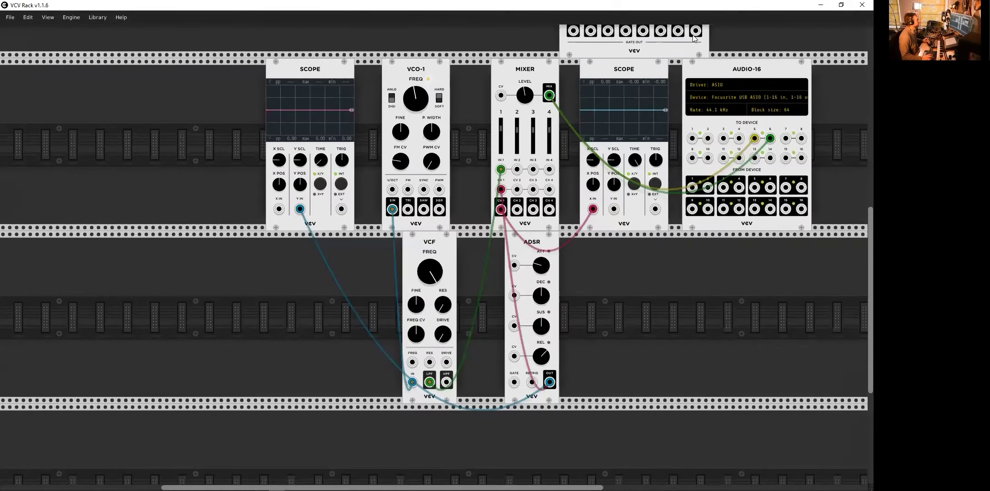
pyautogui.moveTo(653, 56); pyautogui.dragTo(239, 287)
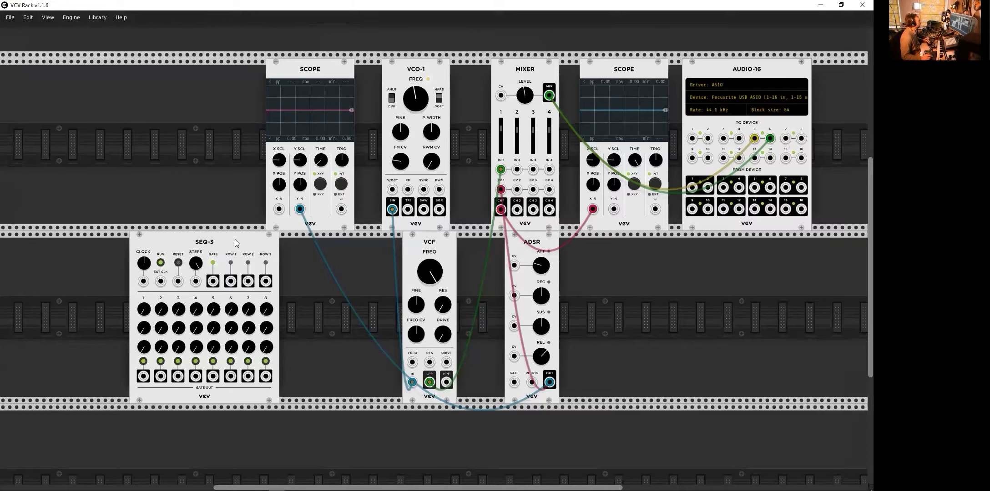
pyautogui.moveTo(235, 240); pyautogui.dragTo(210, 244)
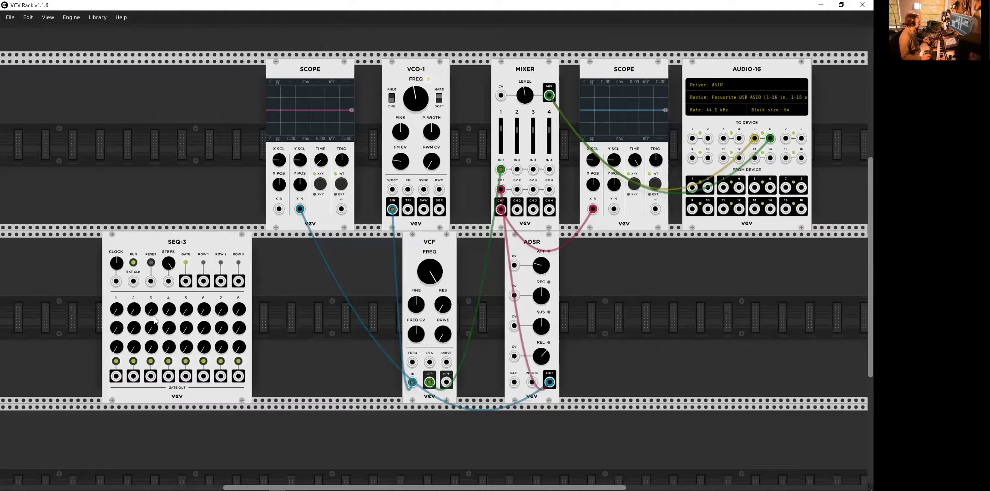
# Step: Turn up SEQ-3's first-row knobs for all eight steps and patch its ROW 1 output to VCO-1's V/OCT input
pyautogui.keyDown('ctrl'); pyautogui.scroll(3, 155, 319); pyautogui.keyUp('ctrl')
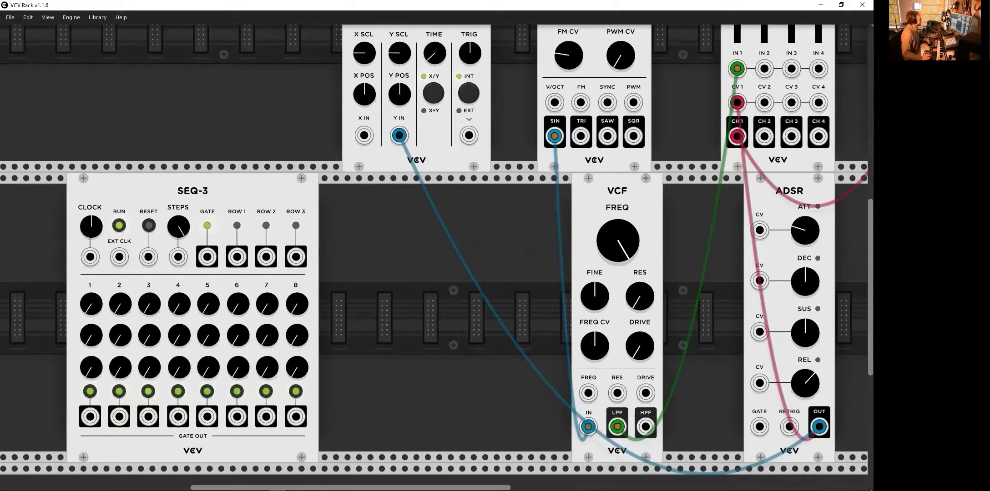
pyautogui.moveTo(123, 313); pyautogui.dragTo(245, 318)
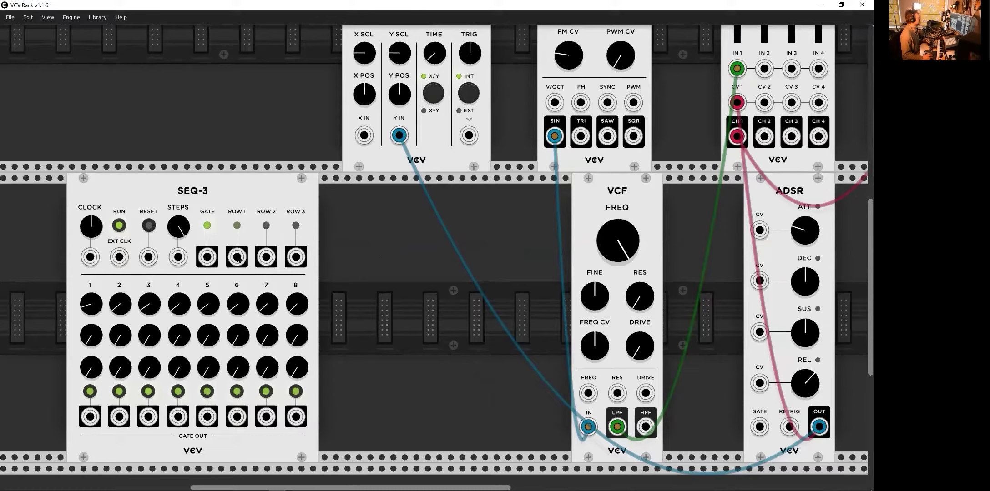
pyautogui.moveTo(239, 258); pyautogui.dragTo(554, 103)
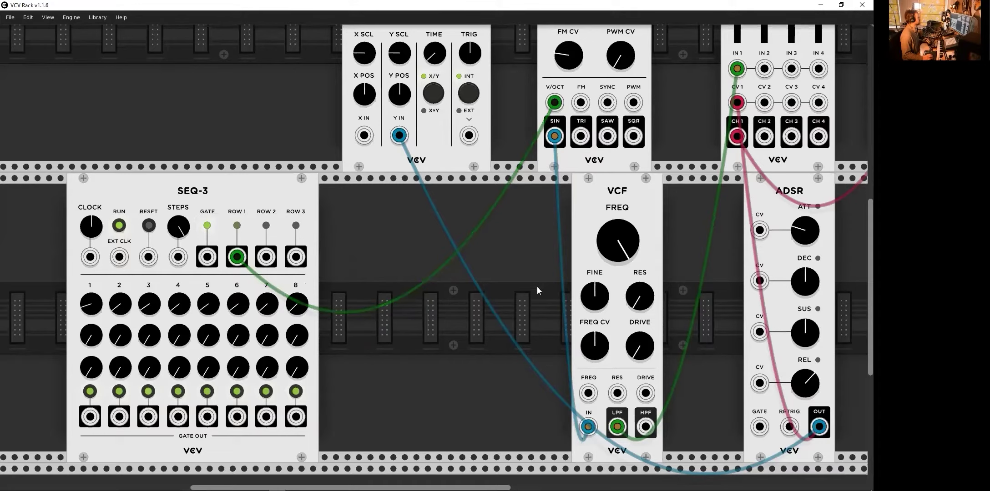
# Step: Patch SEQ-3's GATE output to the ADSR's GATE input and move the ADSR module closer to the VCF
pyautogui.scroll(-1, 531, 306)
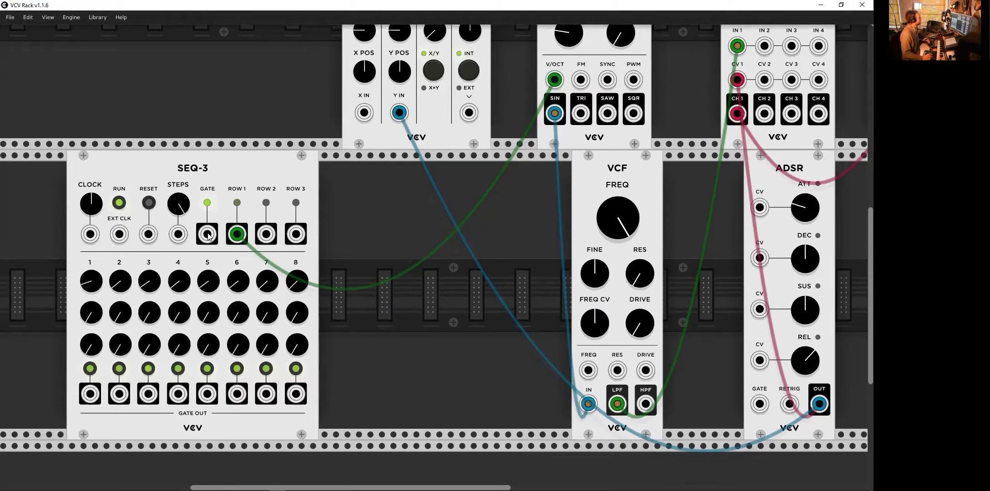
pyautogui.moveTo(207, 235); pyautogui.dragTo(759, 404)
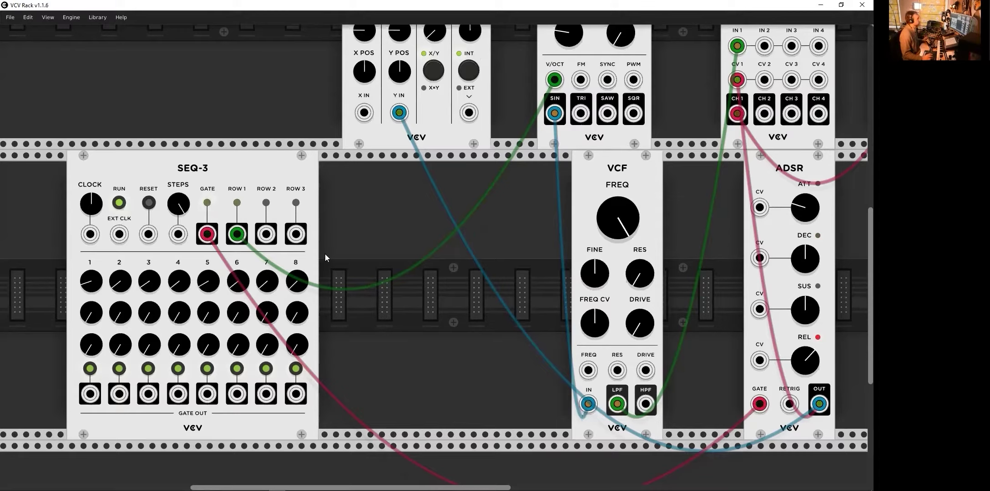
pyautogui.moveTo(787, 156); pyautogui.dragTo(742, 160)
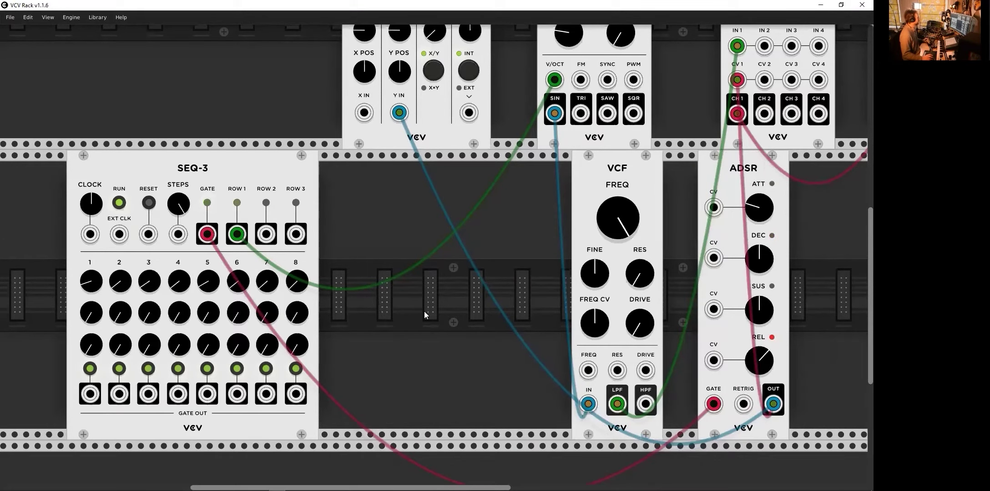
pyautogui.rightClick(395, 220)
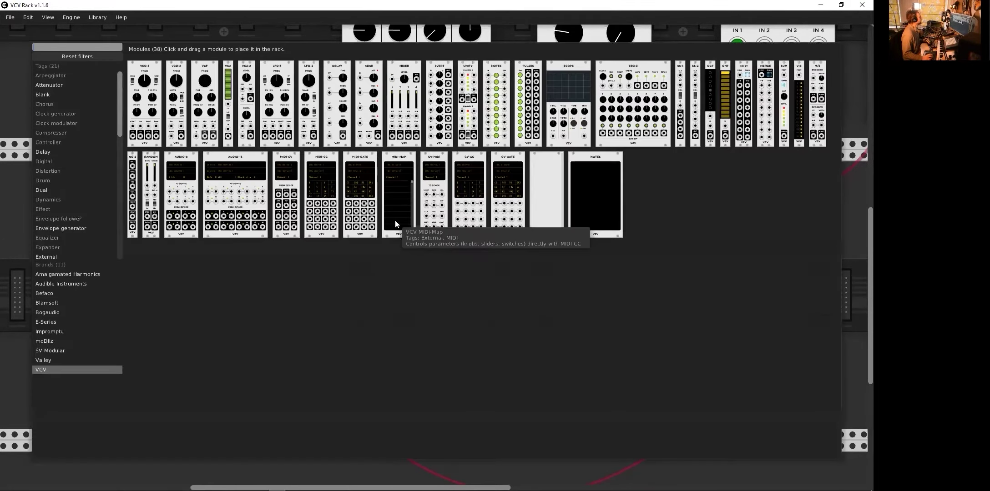
pyautogui.click(436, 308)
pyautogui.scroll(3, 545, 227)
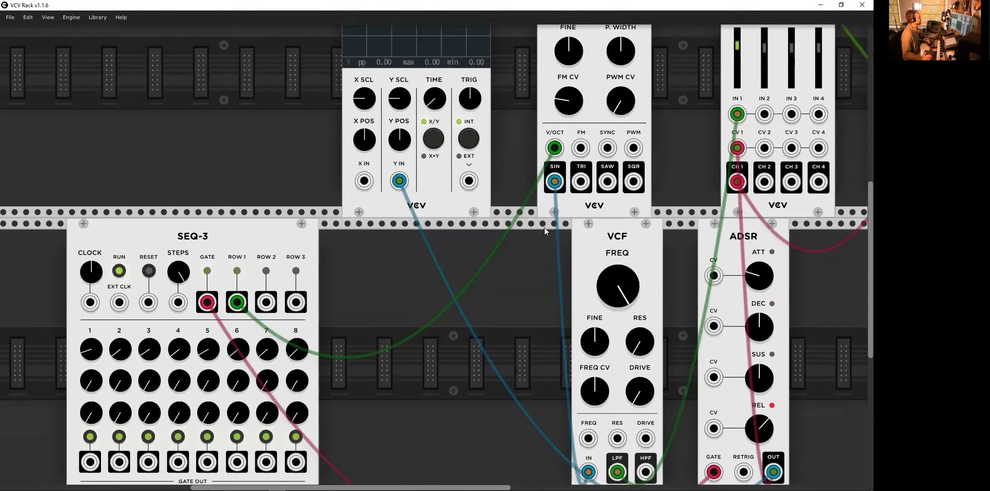
pyautogui.scroll(3, 545, 228)
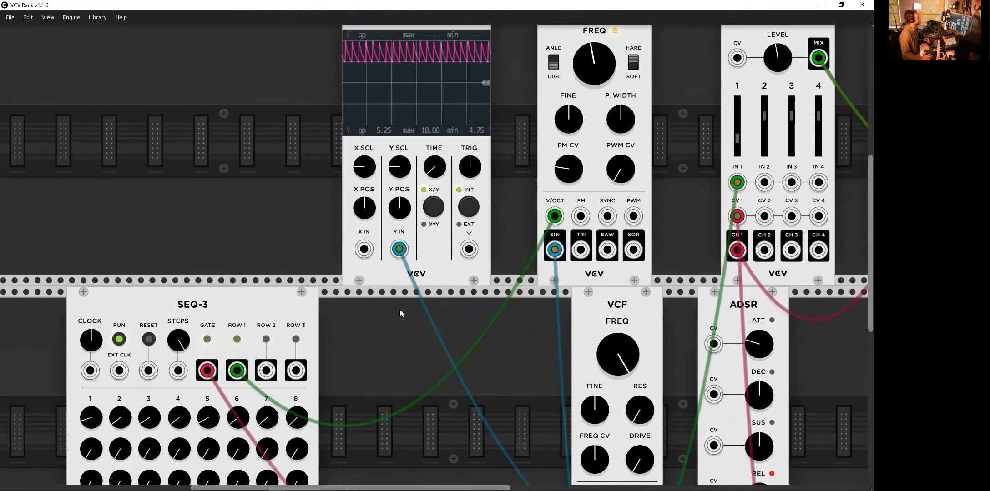
# Step: Add a VCV QNT quantizer, switch off several of its notes, and place it between SEQ-3 and the VCF
pyautogui.scroll(-4, 489, 334)
pyautogui.rightClick(507, 263)
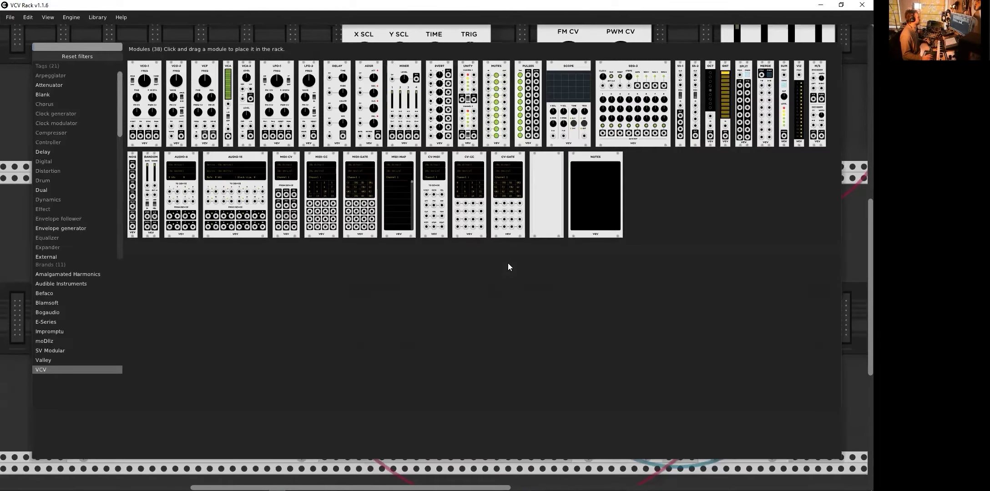
pyautogui.click(727, 78)
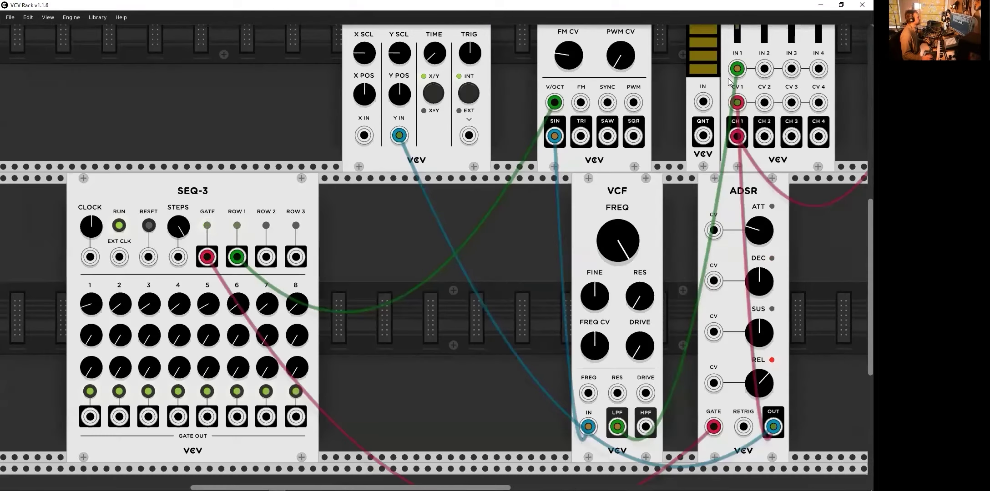
pyautogui.moveTo(707, 79); pyautogui.dragTo(834, 266)
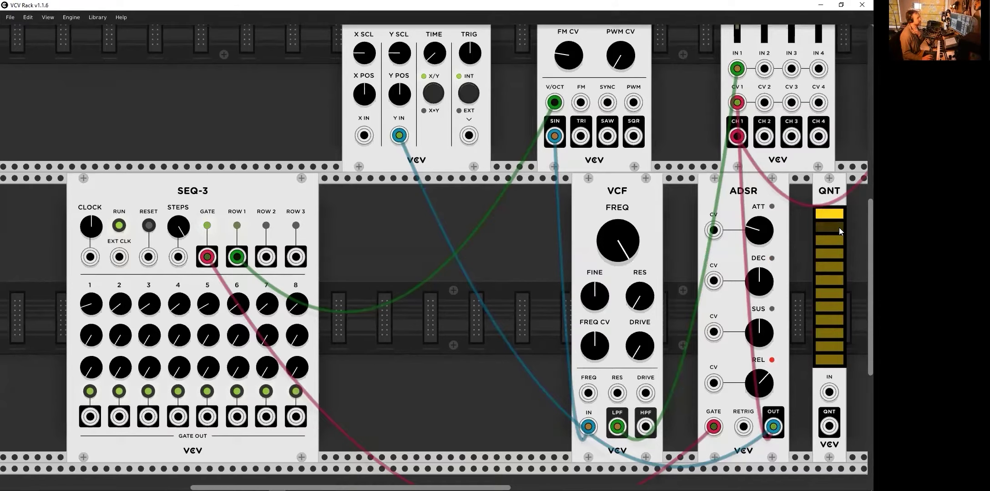
pyautogui.click(830, 256)
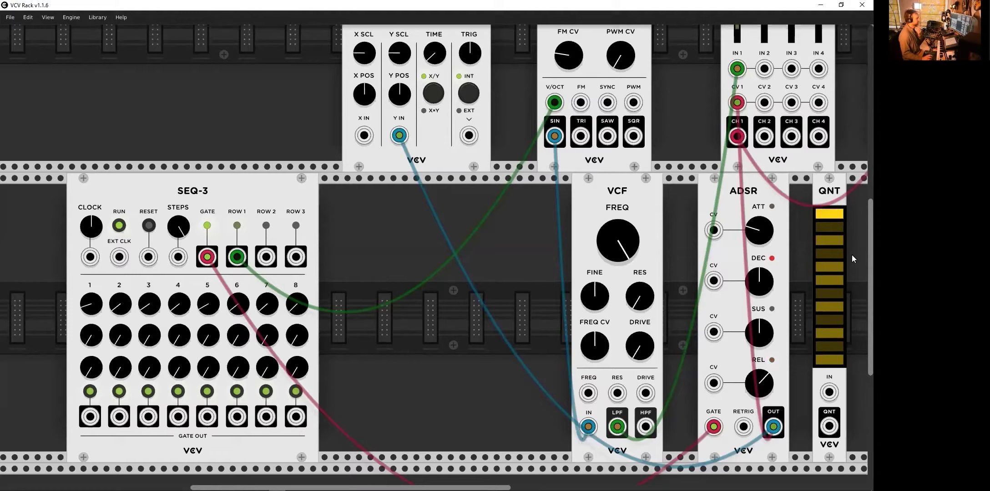
pyautogui.moveTo(842, 215); pyautogui.dragTo(408, 221)
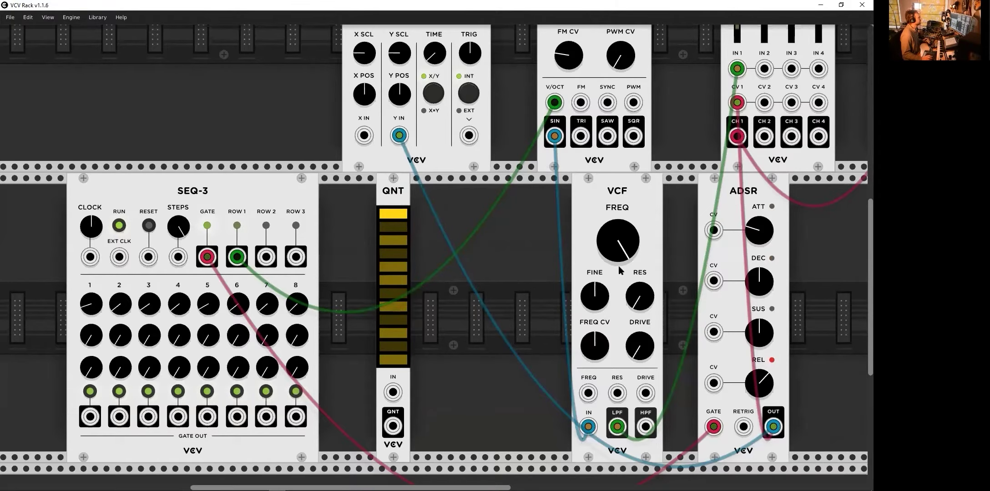
# Step: Route SEQ-3's ROW 1 output through QNT to VCO-1's V/OCT input and readjust the middle first-row step knobs
pyautogui.scroll(2, 618, 266)
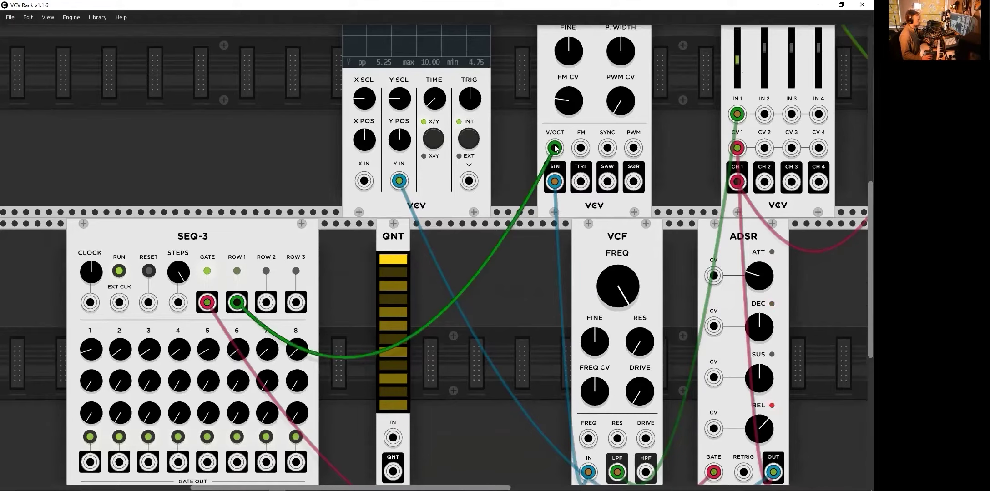
pyautogui.moveTo(554, 148); pyautogui.dragTo(554, 121)
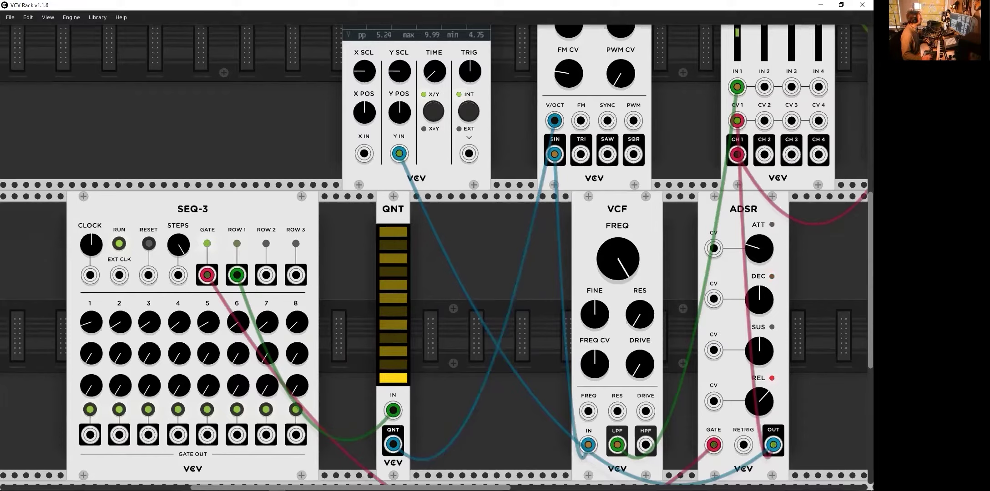
pyautogui.moveTo(150, 322); pyautogui.dragTo(234, 327)
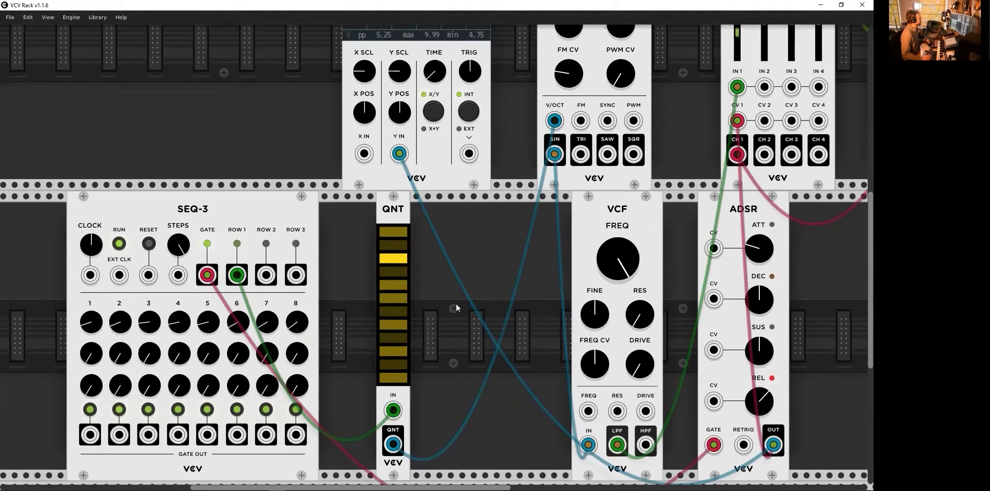
# Step: Pull the MIXER's channel 1 fader all the way down
pyautogui.scroll(-7, 450, 344)
pyautogui.scroll(6, 452, 347)
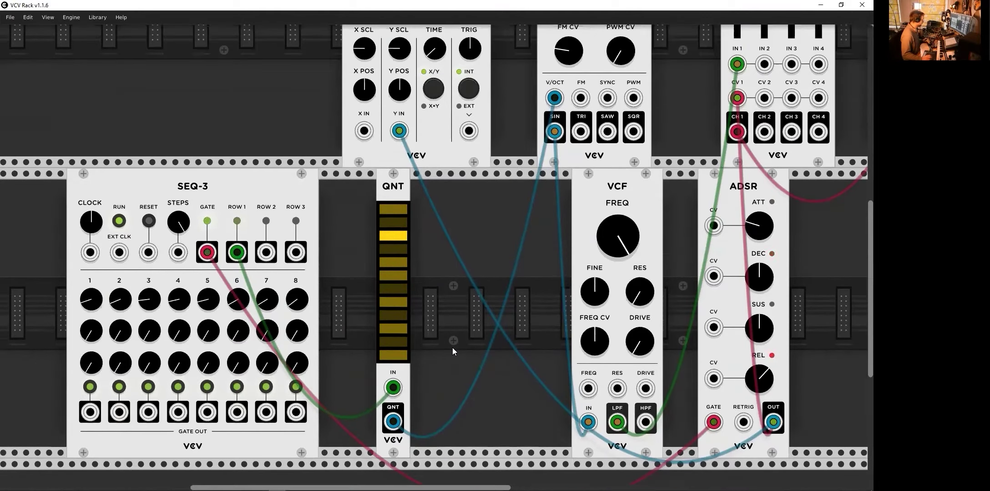
pyautogui.scroll(-4, 445, 351)
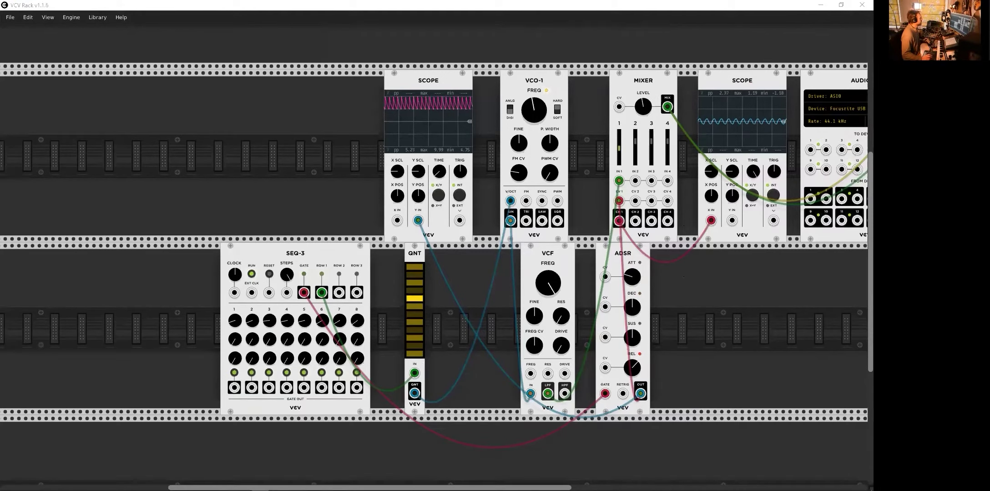
pyautogui.hscroll(4, 593, 380)
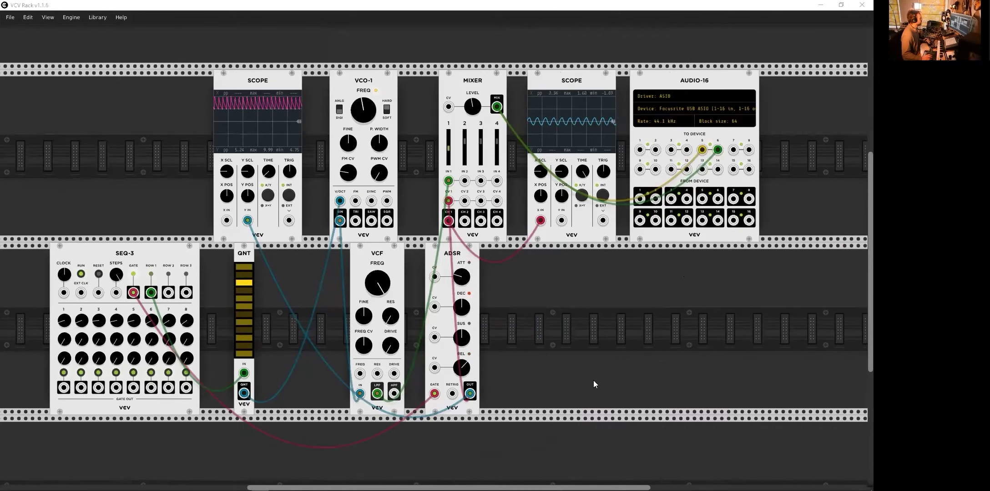
pyautogui.hscroll(-1, 594, 376)
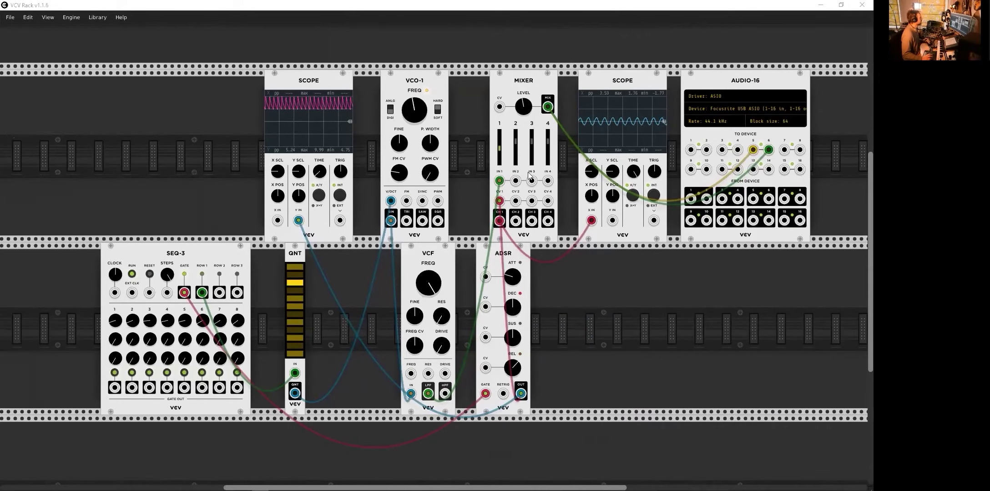
pyautogui.moveTo(499, 150); pyautogui.dragTo(499, 160)
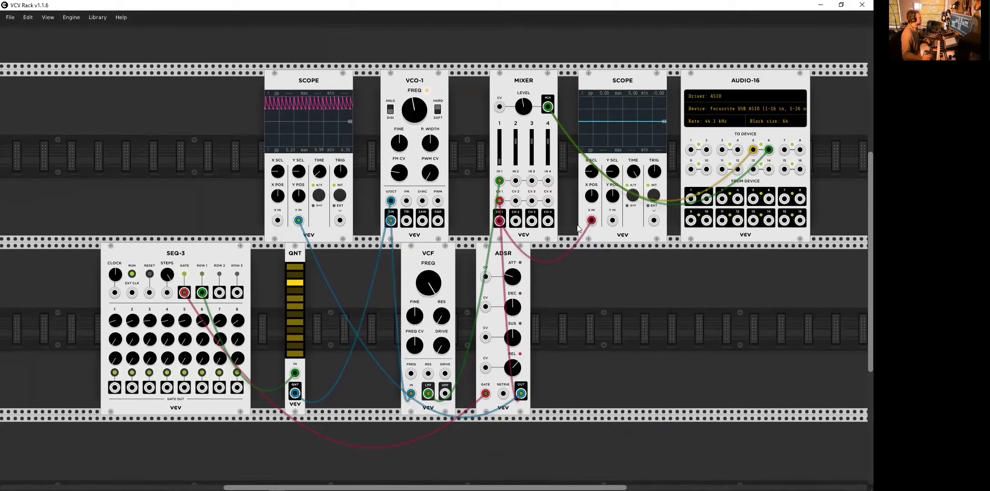
# Step: Add a second VCV VCO-1 module and place it in an empty row well below the existing patch
pyautogui.scroll(-6, 581, 333)
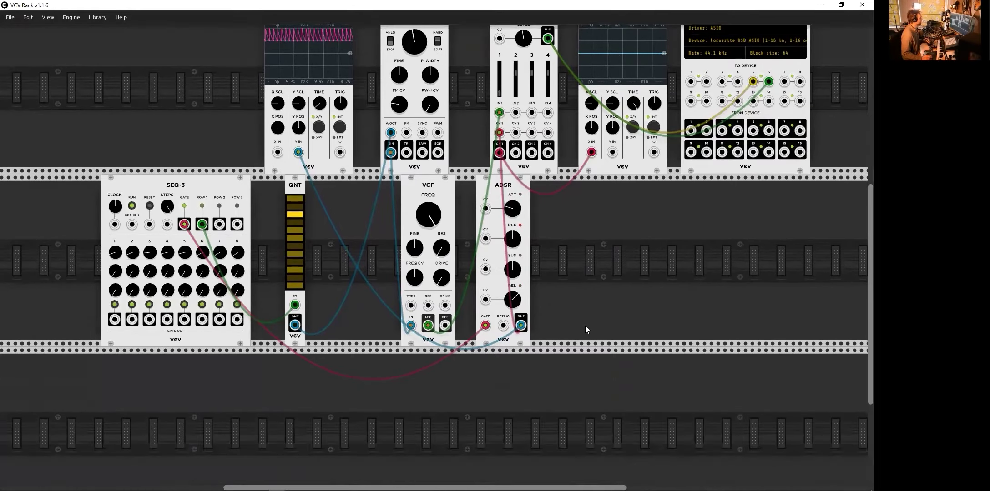
pyautogui.scroll(-4, 584, 330)
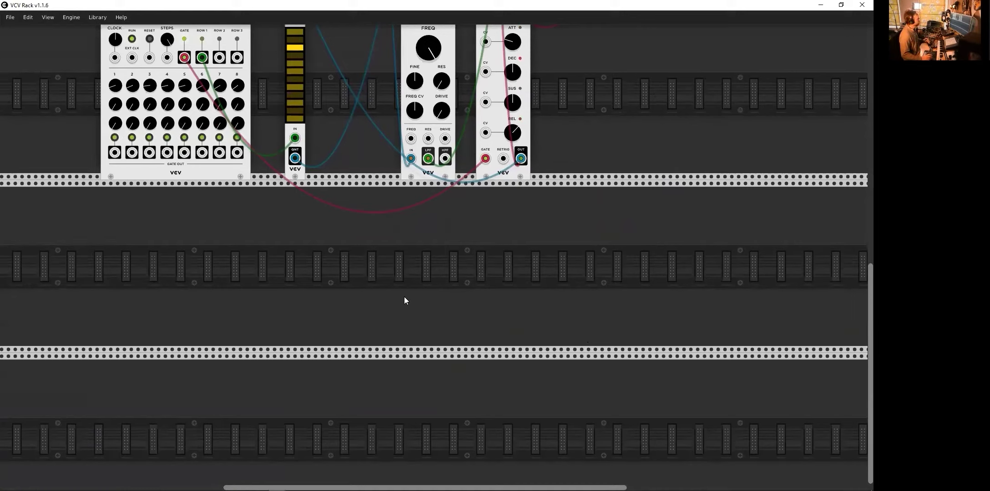
pyautogui.rightClick(374, 316)
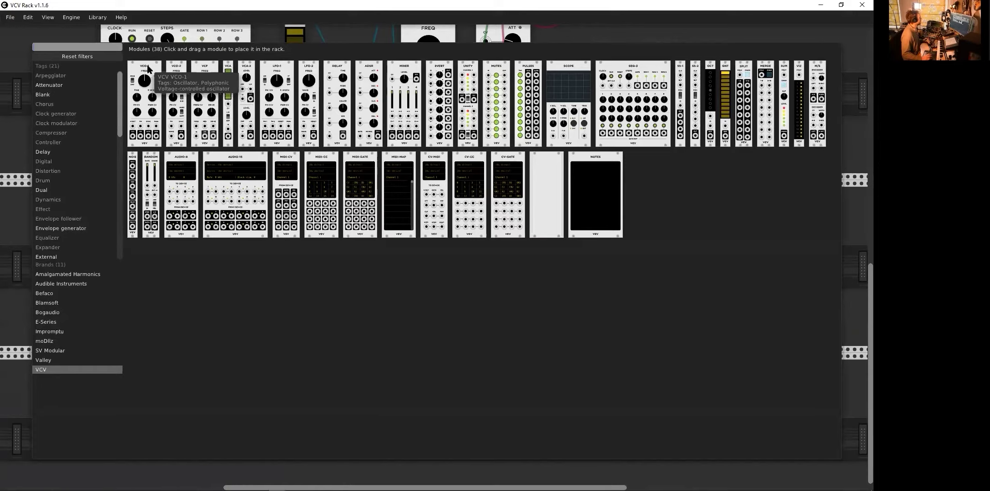
pyautogui.press('Escape')
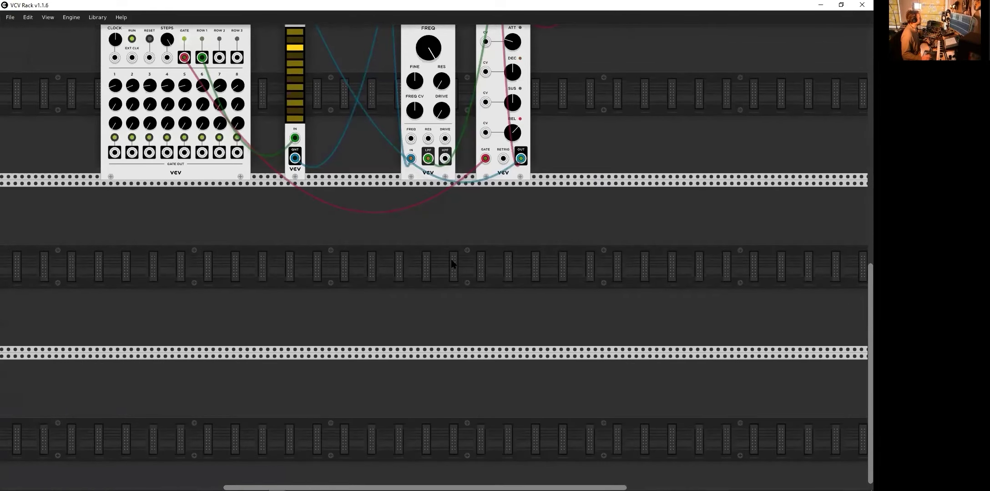
pyautogui.scroll(5, 451, 264)
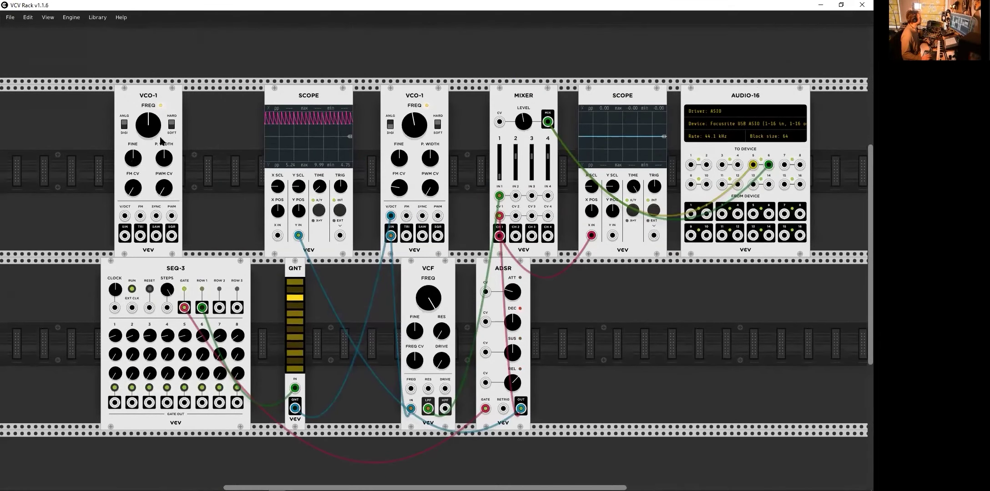
pyautogui.moveTo(161, 141); pyautogui.dragTo(331, 486)
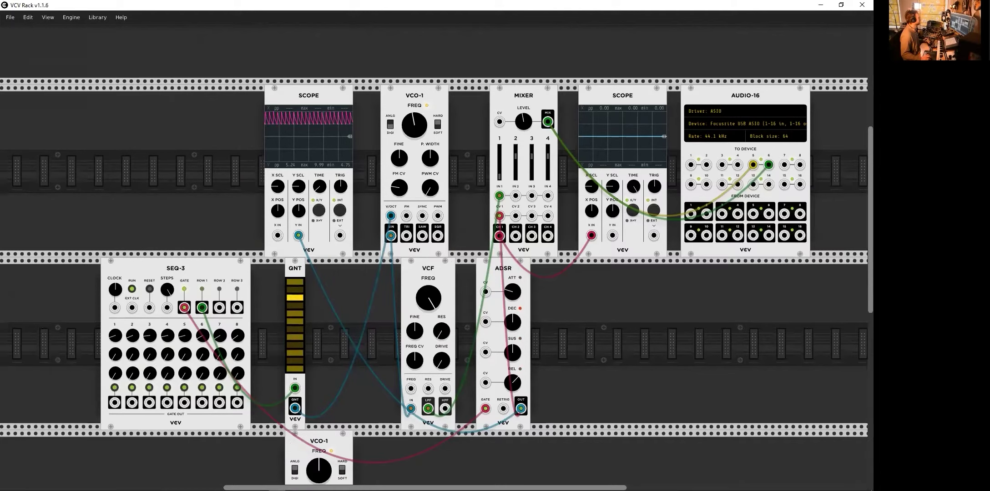
pyautogui.scroll(-6, 355, 381)
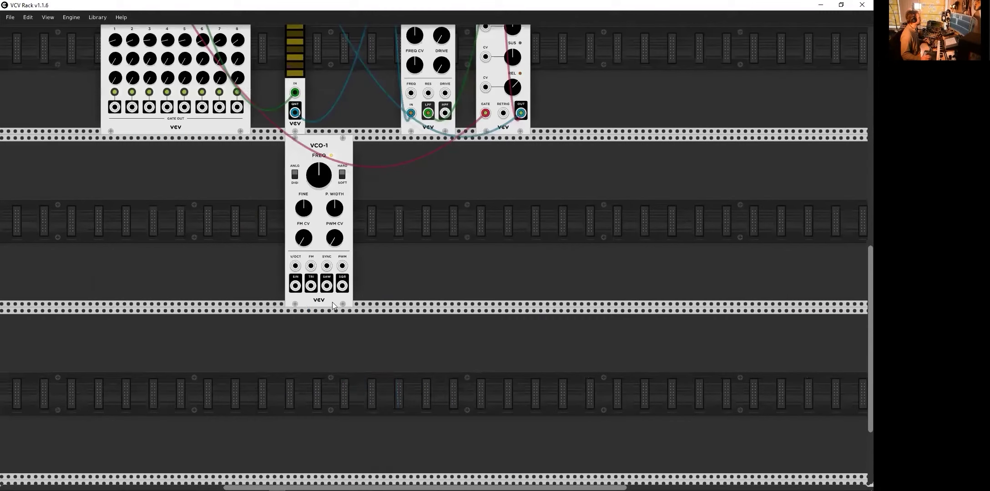
pyautogui.moveTo(321, 175); pyautogui.dragTo(267, 289)
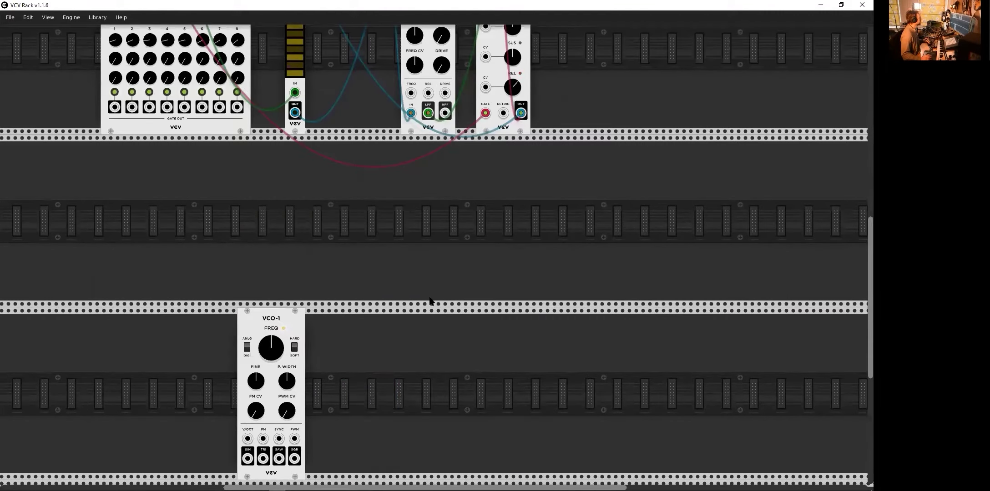
# Step: Add a VCV Scope module and place it just to the right of the new VCO-1, leaving a small gap
pyautogui.scroll(-3, 432, 303)
pyautogui.scroll(-1, 432, 306)
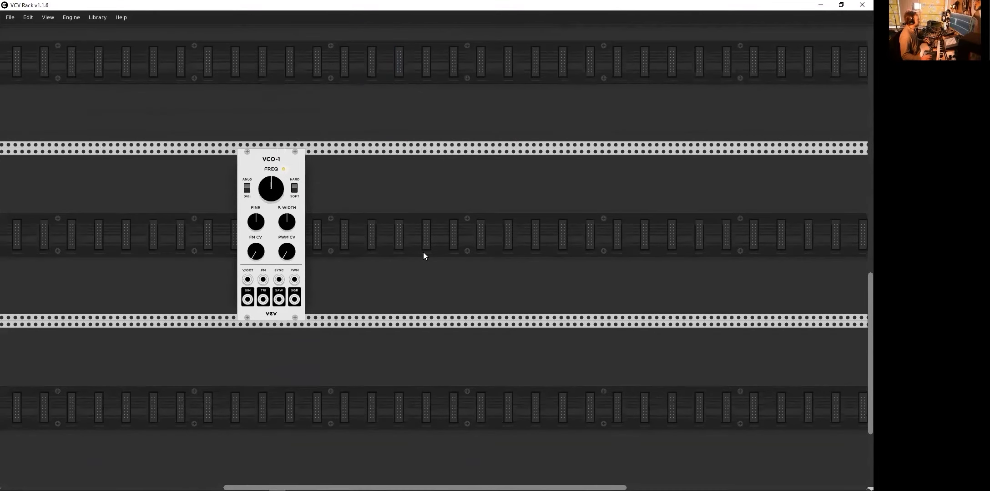
pyautogui.rightClick(419, 194)
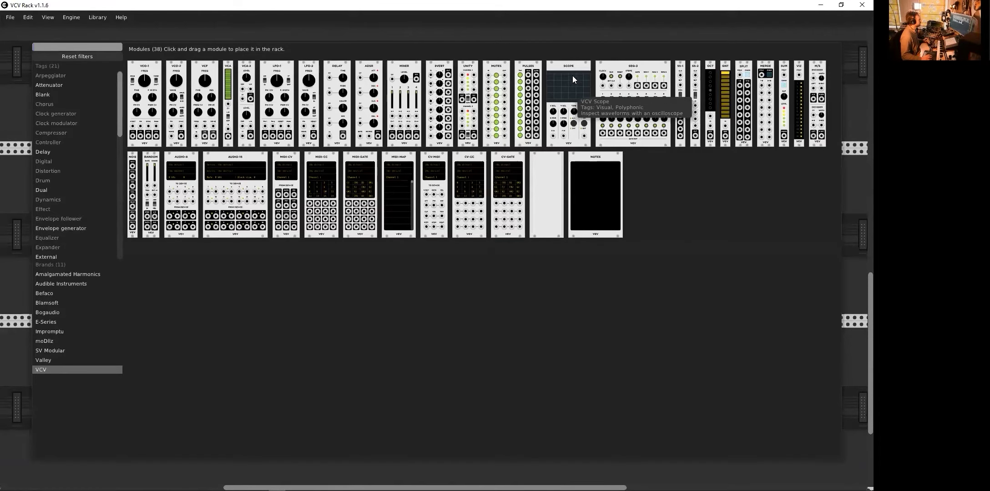
pyautogui.click(571, 90)
pyautogui.moveTo(587, 71); pyautogui.dragTo(396, 220)
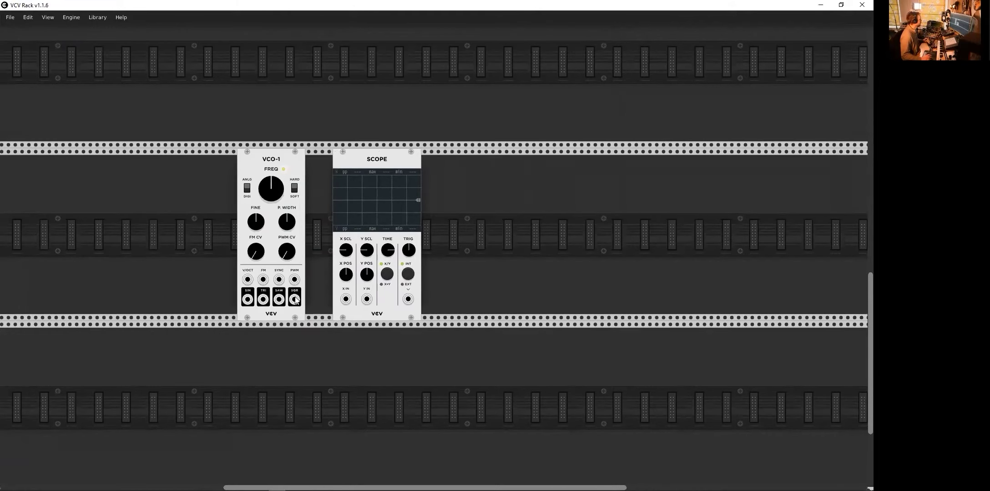
# Step: Patch the new VCO-1's SQR output to the Scope's X IN, turn up the Scope's TIME and lower the oscillator's FREQ
pyautogui.moveTo(295, 299); pyautogui.dragTo(346, 299)
pyautogui.click(246, 188)
pyautogui.moveTo(391, 249); pyautogui.dragTo(391, 242)
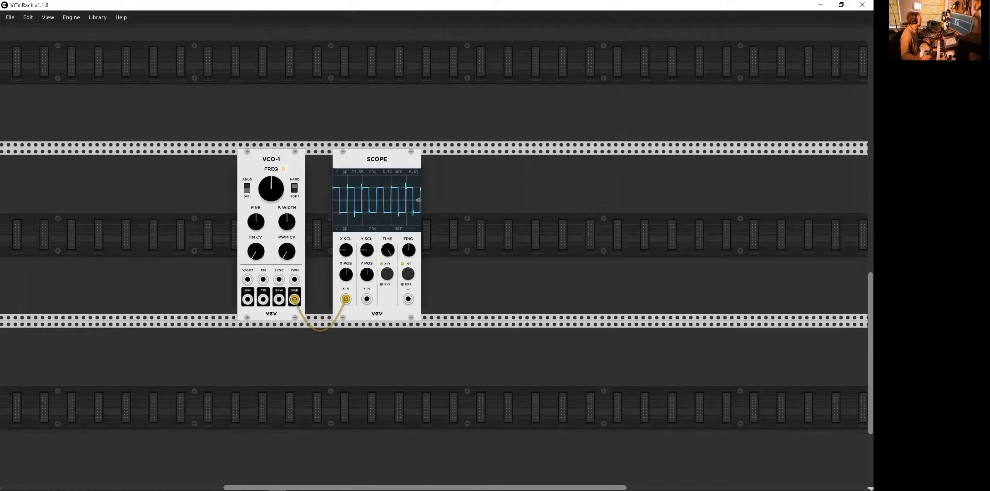
pyautogui.moveTo(271, 184); pyautogui.dragTo(271, 185)
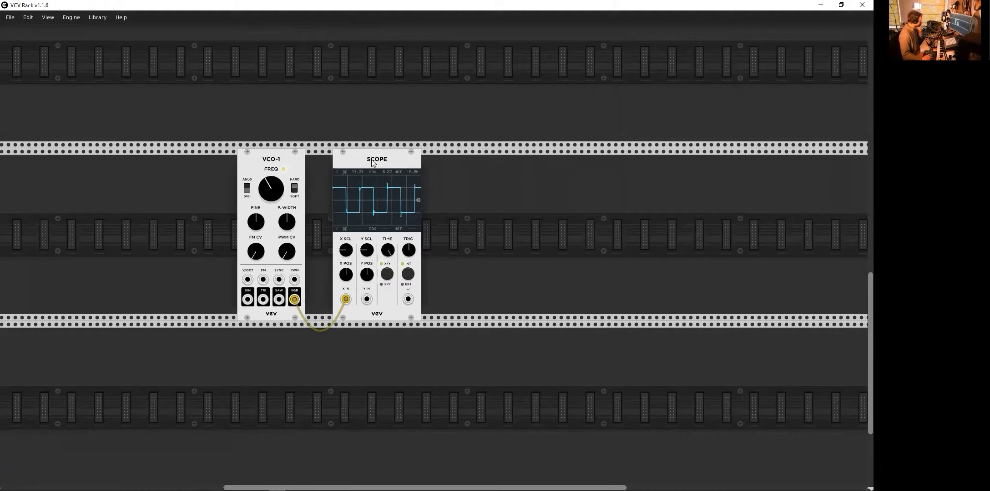
# Step: Turn up the new VCO-1's PWM CV and raise its P. WIDTH above centre to change the square wave's pulse width
pyautogui.moveTo(379, 162); pyautogui.dragTo(366, 162)
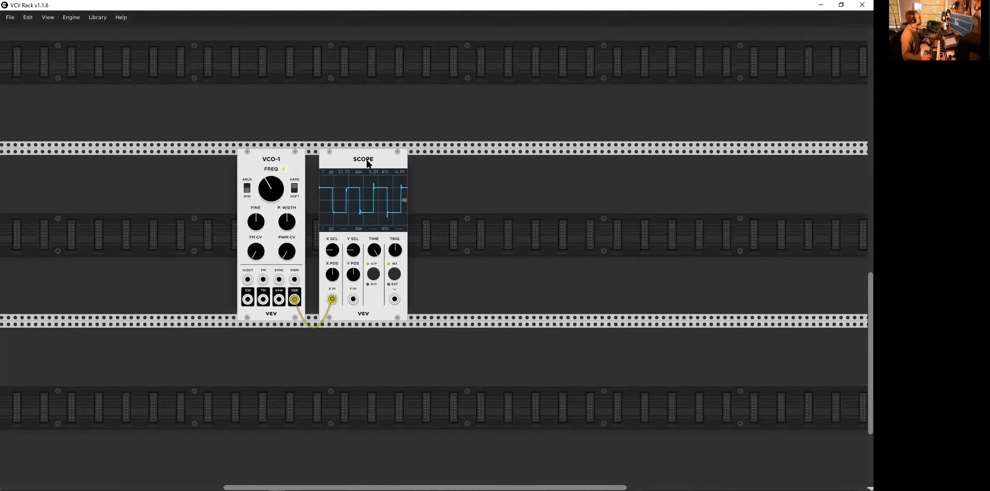
pyautogui.moveTo(368, 164); pyautogui.dragTo(379, 163)
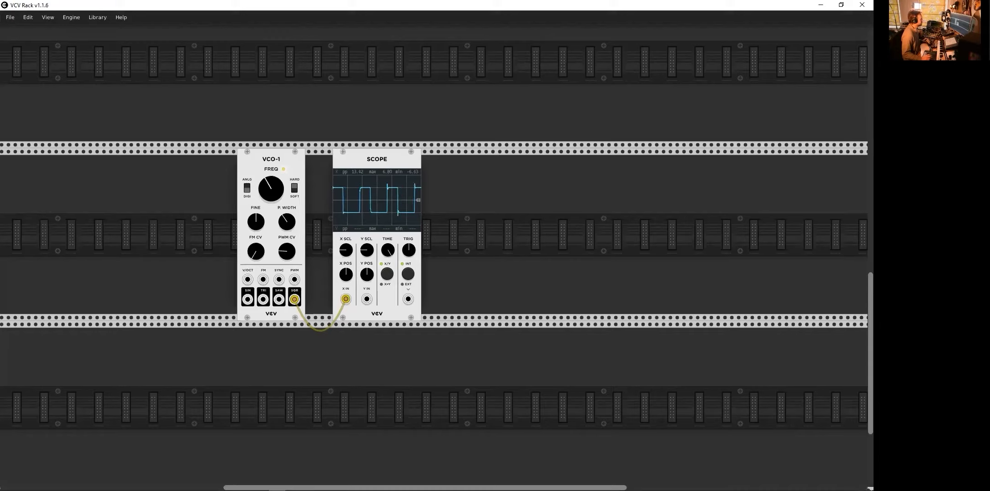
pyautogui.moveTo(286, 222); pyautogui.dragTo(287, 209)
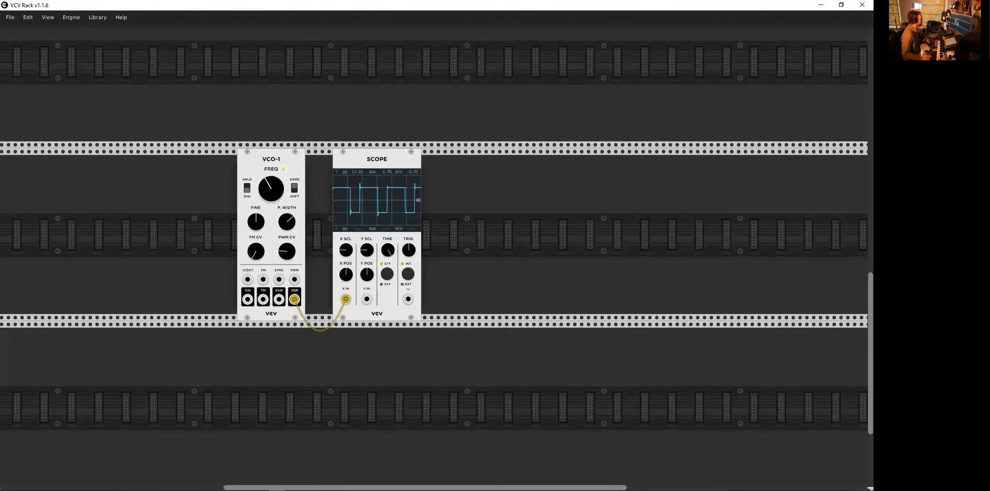
# Step: Return the lower VCO-1's P. WIDTH to centre and move the module closer to its Scope
pyautogui.scroll(2, 287, 211)
pyautogui.moveTo(287, 210); pyautogui.dragTo(271, 195)
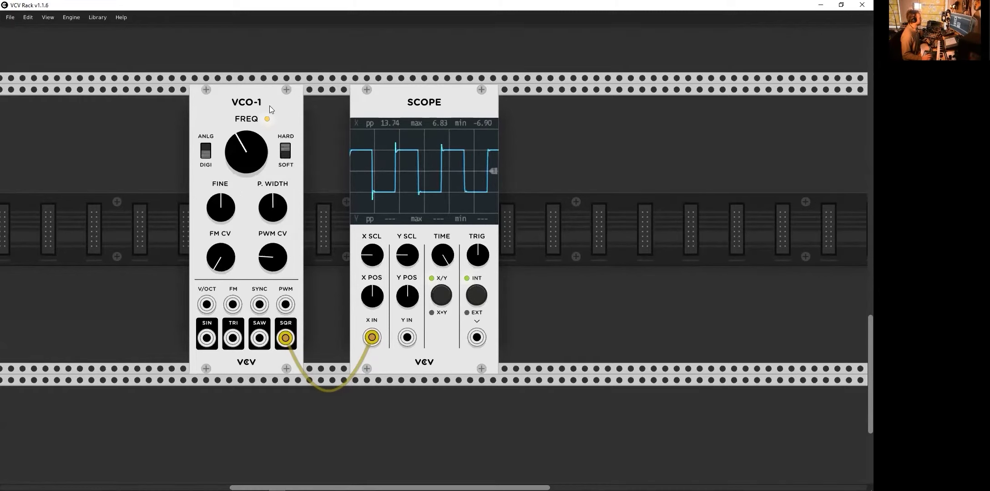
pyautogui.moveTo(256, 92); pyautogui.dragTo(290, 92)
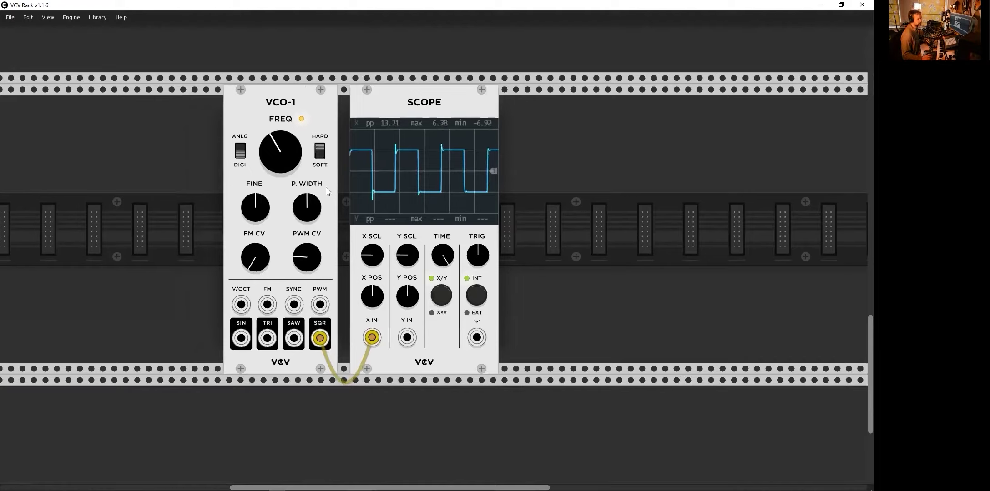
# Step: Add a VCV LFO-1 to the left of the lower VCO-1, leaving a gap, and patch its SIN output to the oscillator's PWM input
pyautogui.rightClick(129, 151)
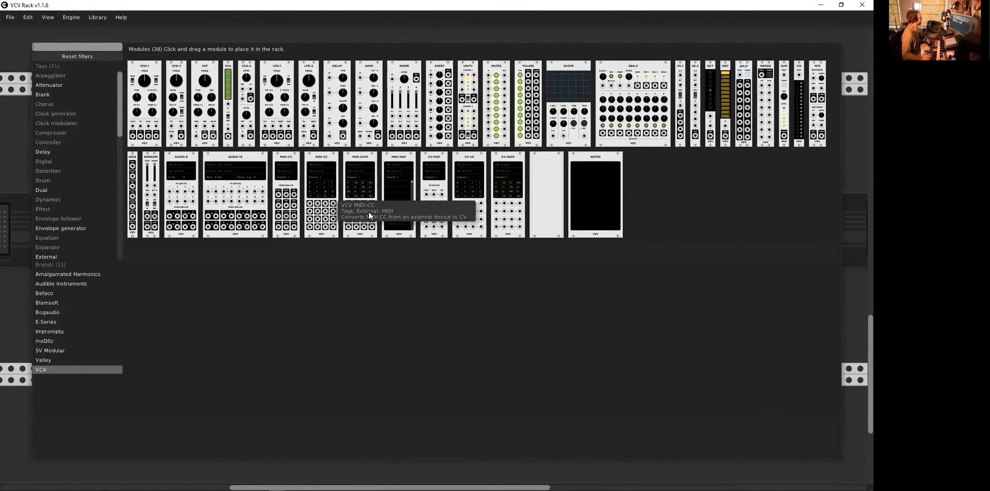
pyautogui.click(279, 66)
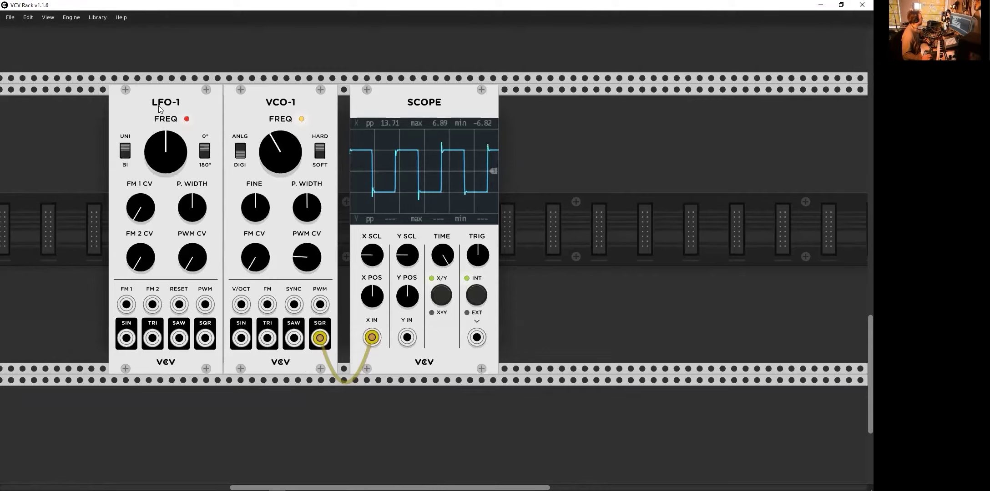
pyautogui.moveTo(159, 110); pyautogui.dragTo(126, 109)
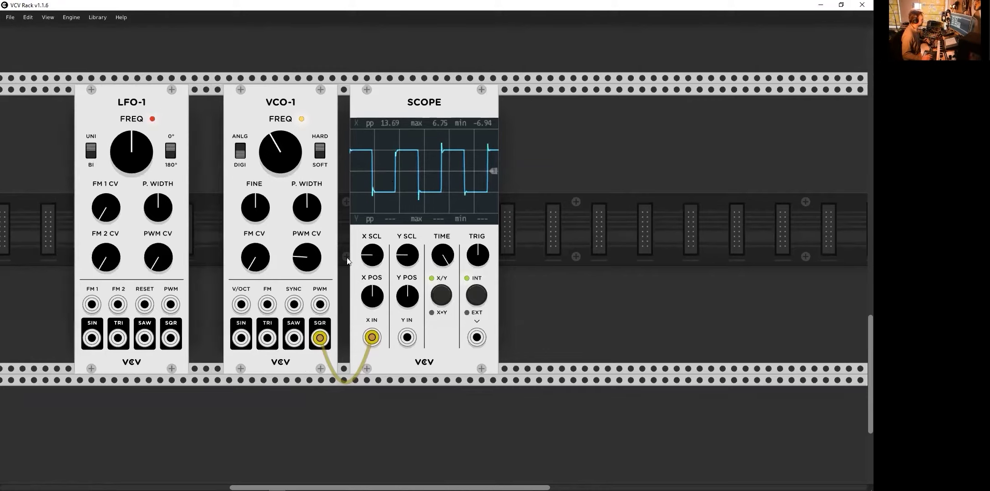
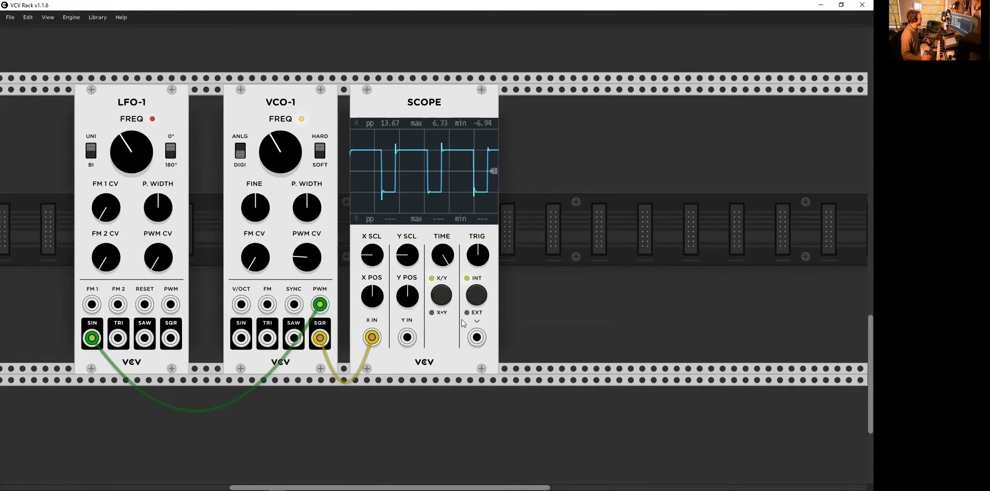
# Step: Patch the lower VCO-1's SQR output to the Mixer's IN 2 and vary its PWM CV and the LFO-1's FREQ
pyautogui.scroll(-1, 569, 309)
pyautogui.scroll(-2, 569, 309)
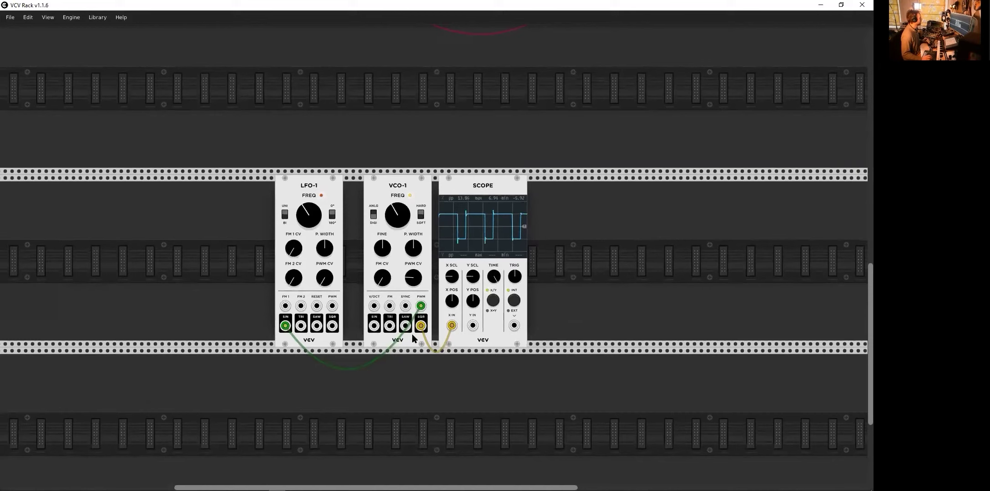
pyautogui.moveTo(421, 326); pyautogui.dragTo(621, 157)
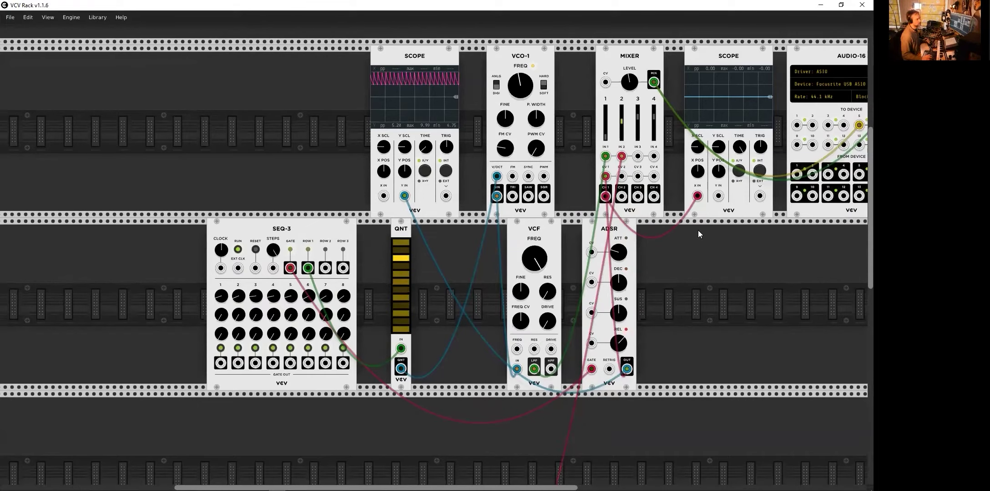
pyautogui.scroll(-10, 712, 309)
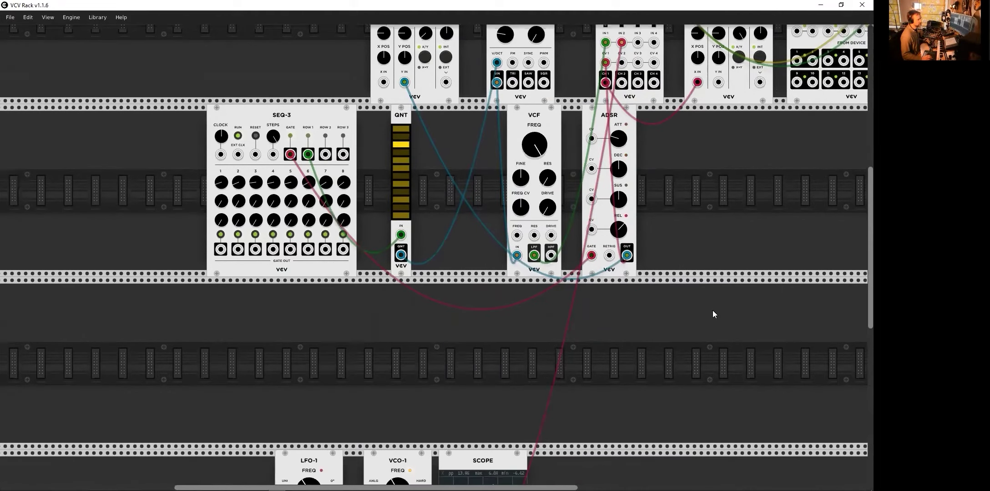
pyautogui.scroll(-5, 713, 313)
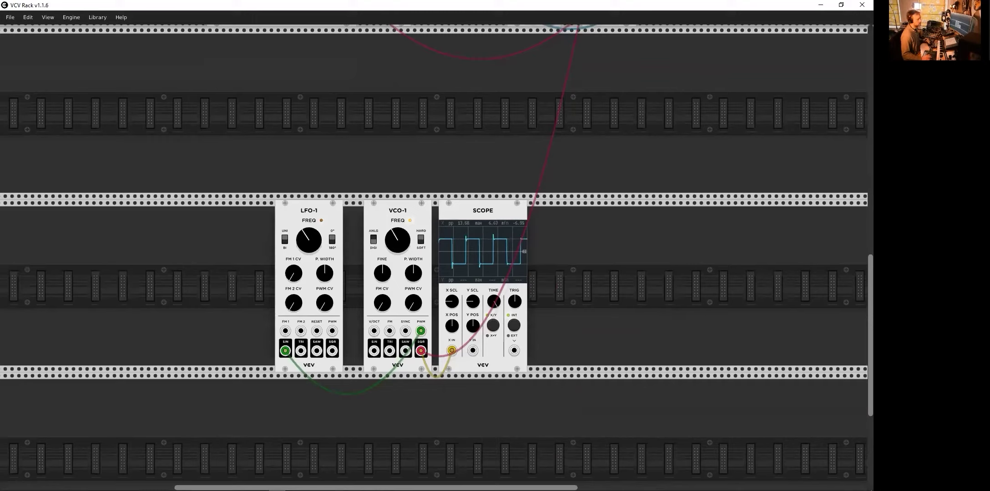
pyautogui.moveTo(413, 303); pyautogui.dragTo(413, 319)
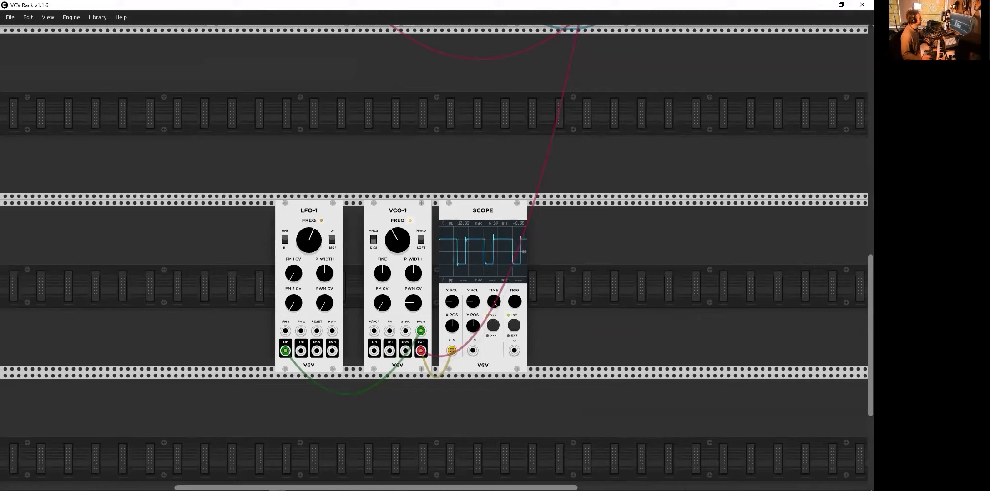
pyautogui.moveTo(309, 240); pyautogui.dragTo(309, 254)
# Step: Delete the LFO-1, VCO-1 and Scope modules from the separate demonstration row
pyautogui.rightClick(313, 207)
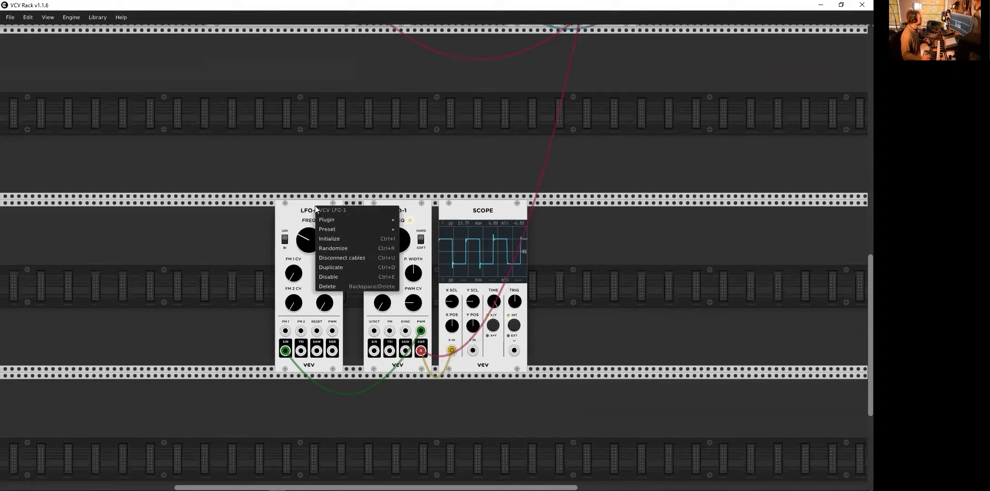
pyautogui.click(350, 285)
pyautogui.rightClick(394, 206)
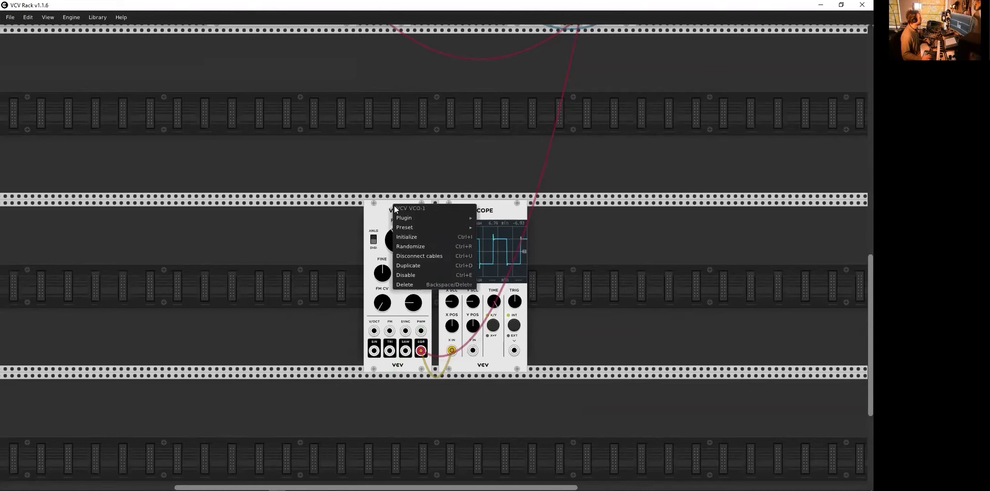
pyautogui.click(426, 286)
pyautogui.rightClick(484, 208)
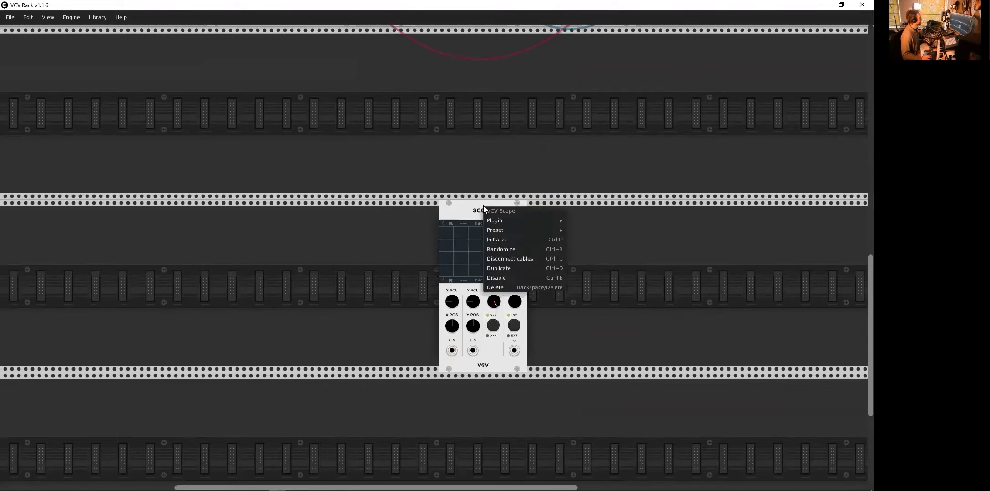
pyautogui.click(515, 288)
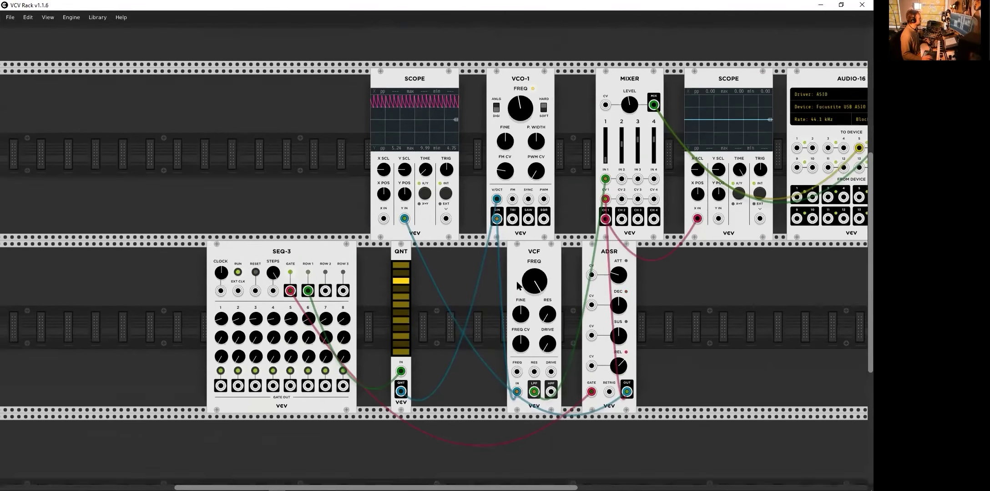
pyautogui.scroll(6, 517, 286)
pyautogui.scroll(-4, 547, 246)
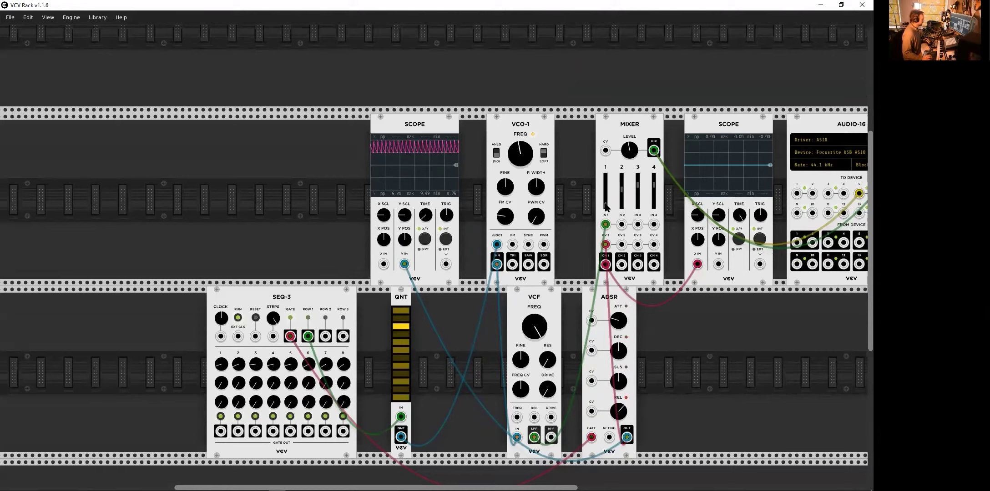
pyautogui.moveTo(605, 198); pyautogui.dragTo(605, 192)
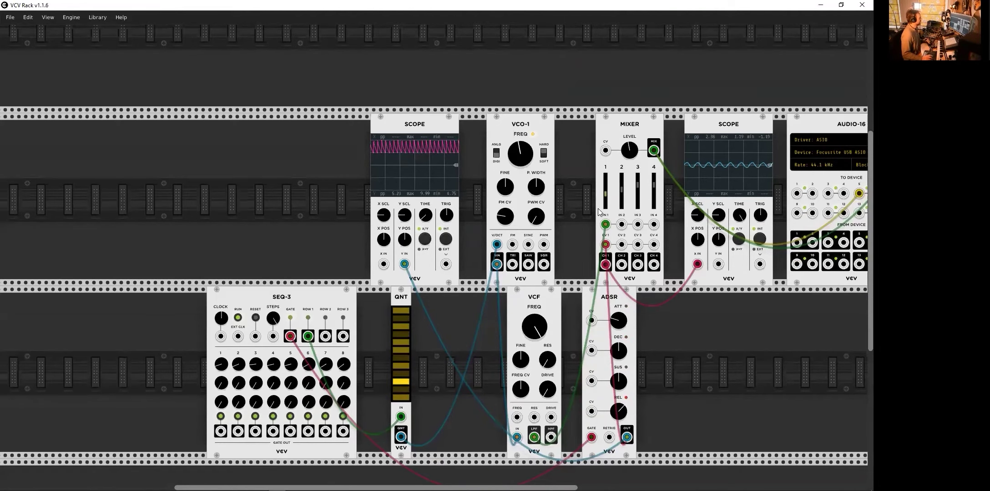
# Step: Add a VCV LFO-1 module and place it above the SEQ-3, to the left of the first Scope
pyautogui.rightClick(255, 176)
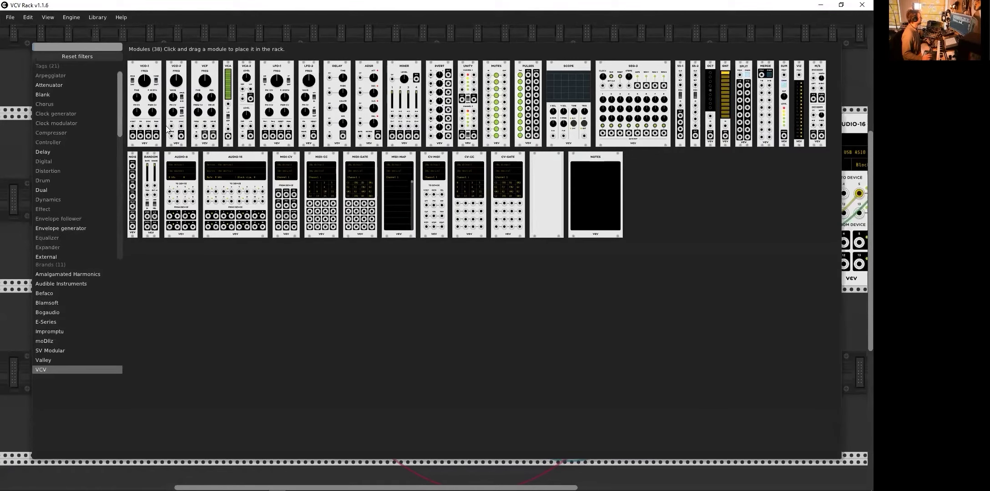
pyautogui.click(277, 81)
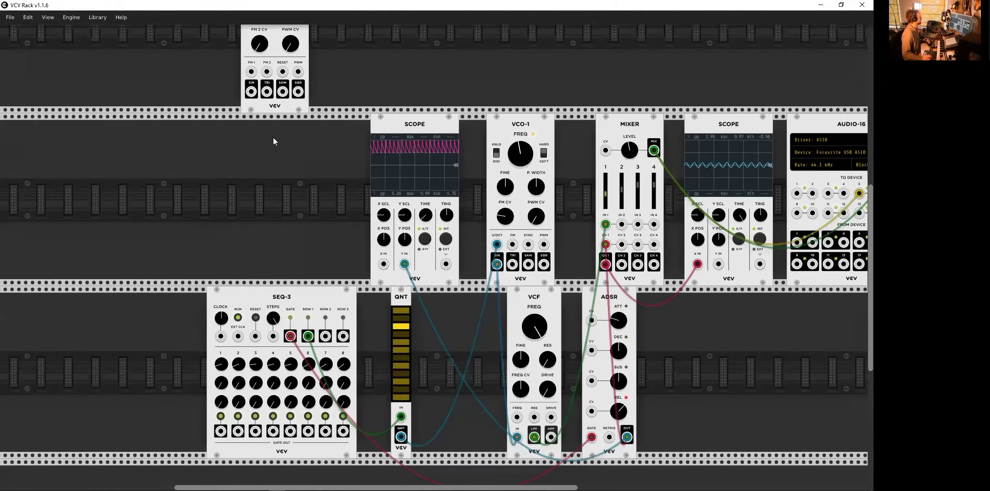
pyautogui.moveTo(274, 141); pyautogui.dragTo(279, 169)
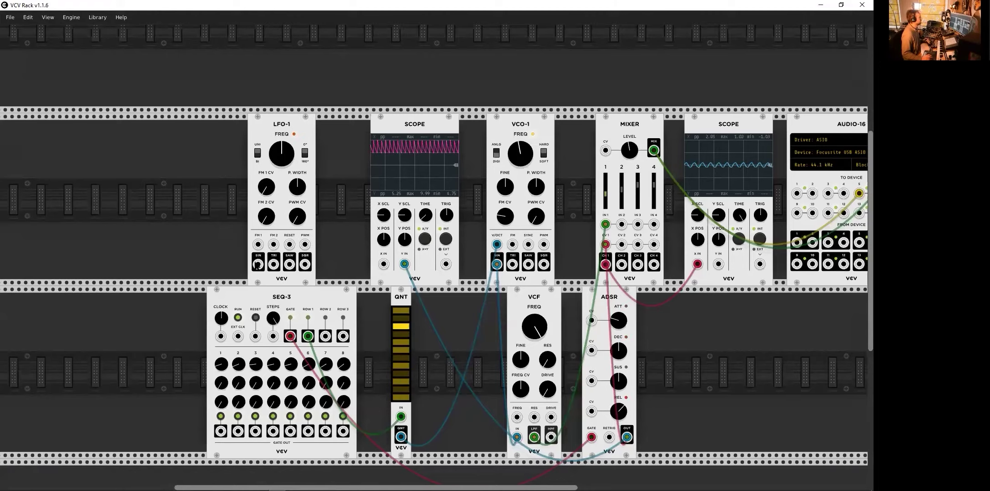
# Step: Patch the LFO-1's SIN output to the VCO-1's PWM input and move the VCF's feed from SIN to SQR
pyautogui.moveTo(258, 265); pyautogui.dragTo(544, 245)
pyautogui.moveTo(497, 264); pyautogui.dragTo(545, 266)
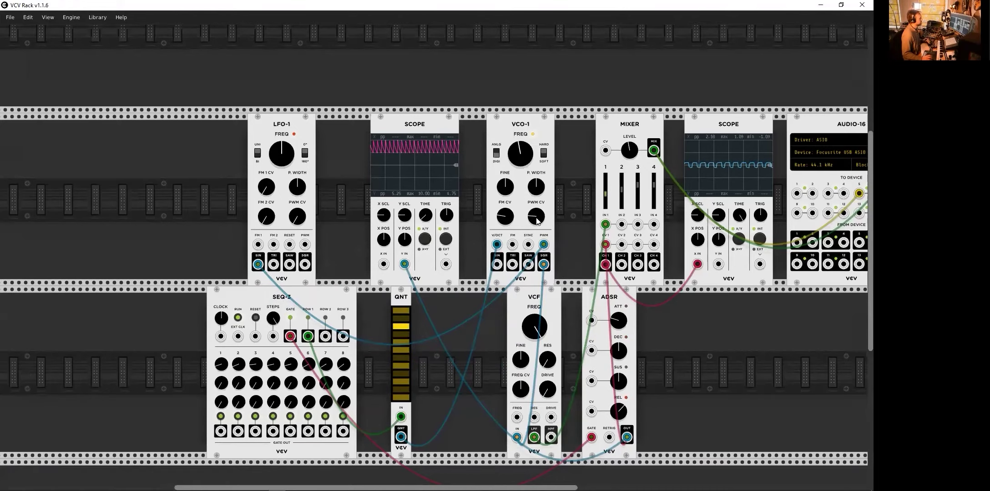
# Step: Turn up the VCO-1's PWM CV and lower the LFO-1's FREQ to slow the pulse width modulation
pyautogui.moveTo(536, 196); pyautogui.dragTo(537, 192)
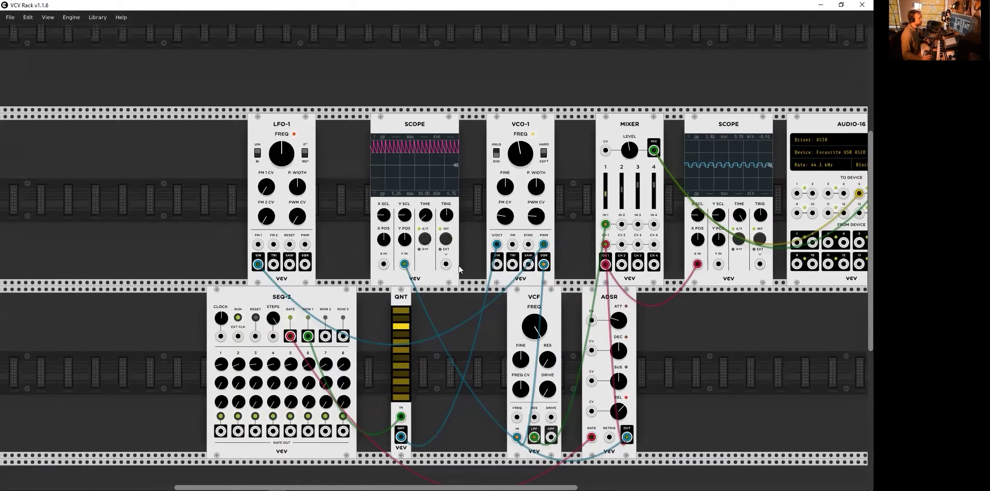
pyautogui.scroll(-2, 547, 320)
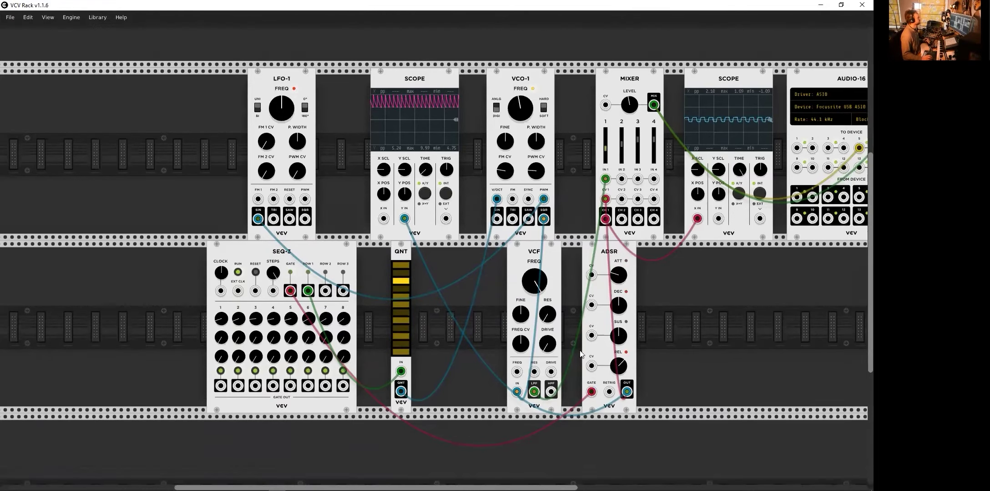
pyautogui.scroll(2, 486, 324)
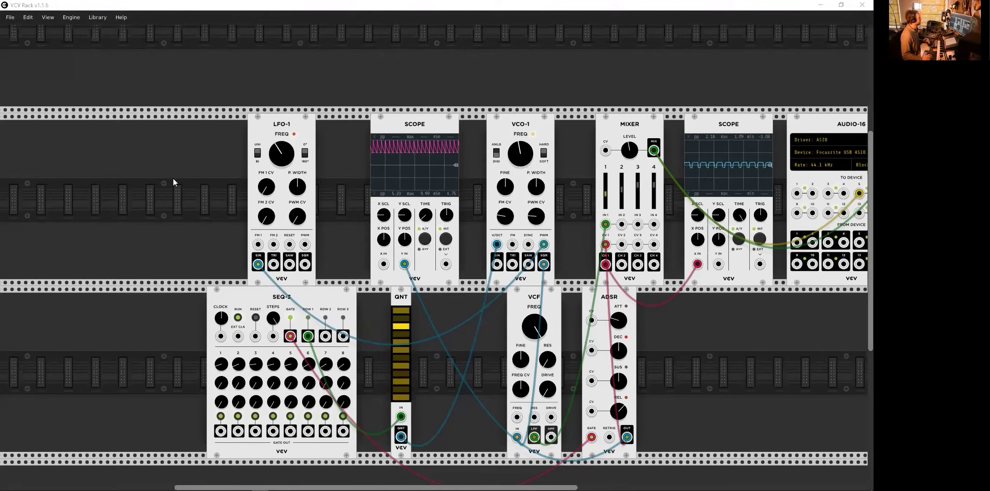
# Step: Add a VCV Delay module and place it in the empty row directly above the Scope beside the Mixer
pyautogui.rightClick(140, 164)
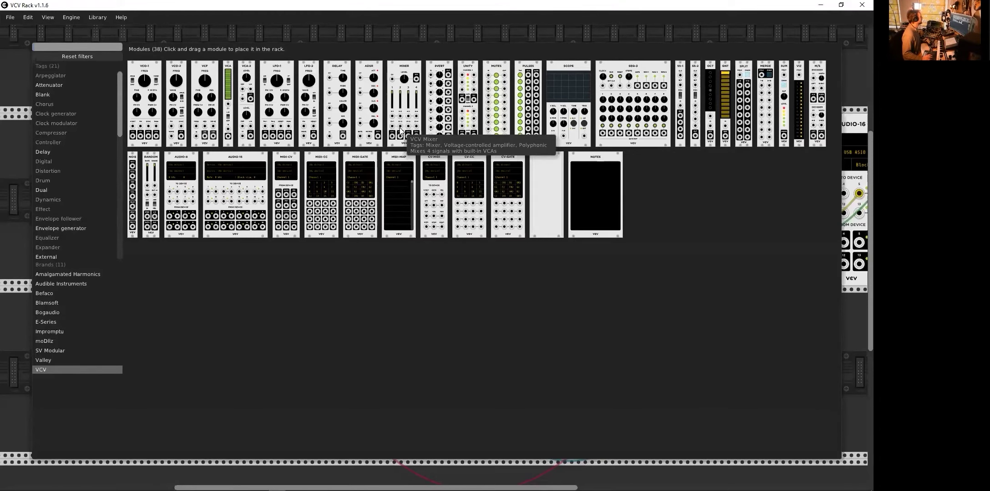
pyautogui.press('Escape')
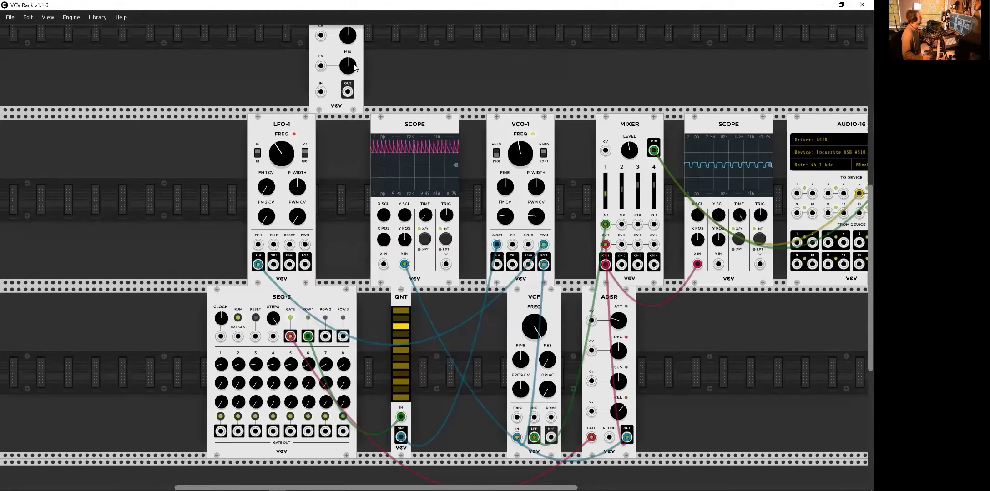
pyautogui.scroll(2, 484, 130)
pyautogui.scroll(3, 485, 126)
pyautogui.moveTo(339, 67); pyautogui.dragTo(740, 106)
pyautogui.scroll(-5, 669, 251)
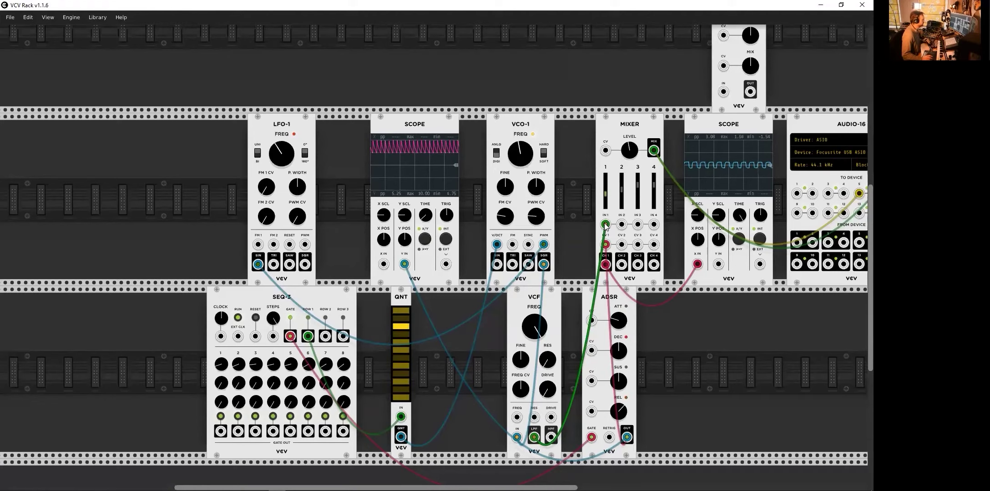
# Step: Reroute the VCF's LPF output from the Mixer to the Delay's IN, and patch the Delay's OUT to the Mixer's IN 1
pyautogui.moveTo(605, 225)
pyautogui.mouseDown()
pyautogui.moveTo(723, 92)
pyautogui.moveTo(676, 162)
pyautogui.moveTo(608, 217)
pyautogui.mouseUp()
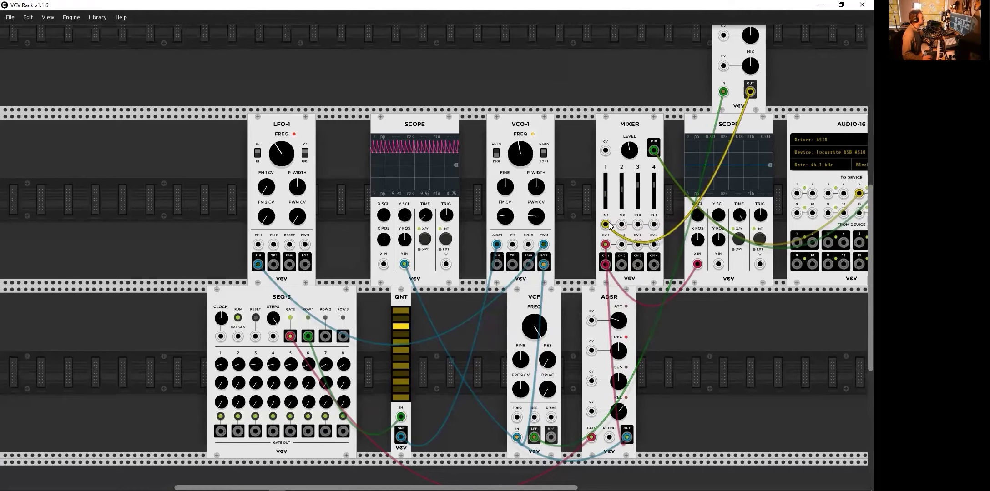
pyautogui.scroll(2, 749, 305)
pyautogui.scroll(4, 751, 312)
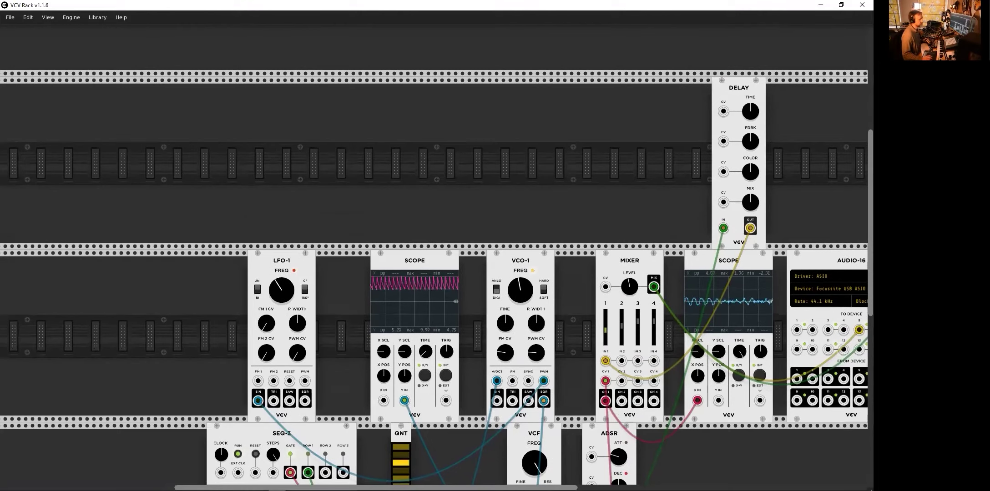
# Step: Turn up the Delay's TIME and FDBK and lower its MIX below centre
pyautogui.moveTo(750, 202); pyautogui.dragTo(750, 212)
pyautogui.moveTo(750, 141); pyautogui.dragTo(750, 105)
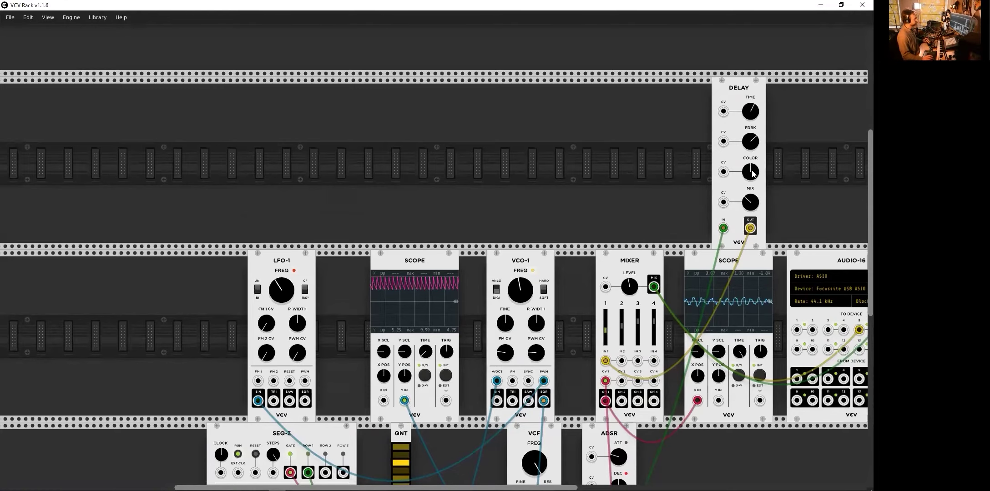
pyautogui.moveTo(612, 338); pyautogui.dragTo(612, 334)
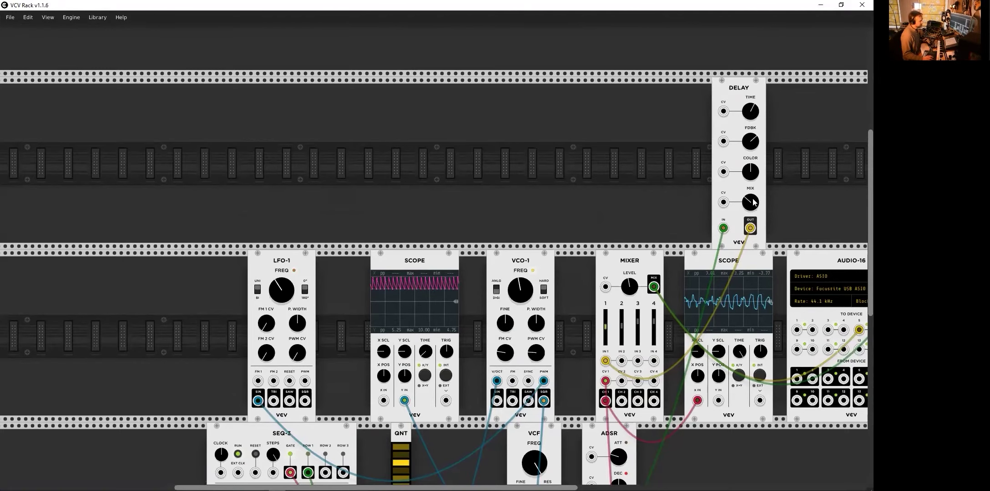
pyautogui.moveTo(753, 202)
pyautogui.mouseDown()
pyautogui.moveTo(753, 180)
pyautogui.moveTo(752, 188)
pyautogui.mouseUp()
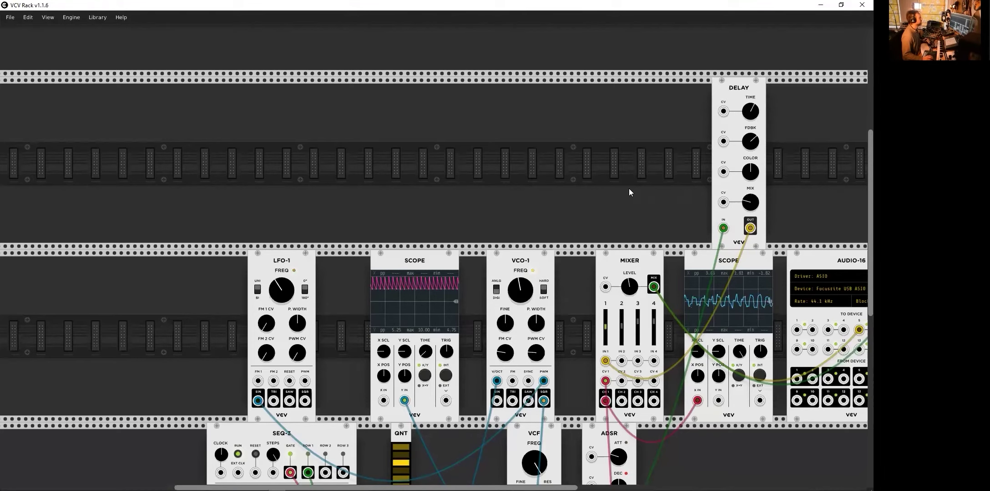
pyautogui.scroll(-5, 628, 189)
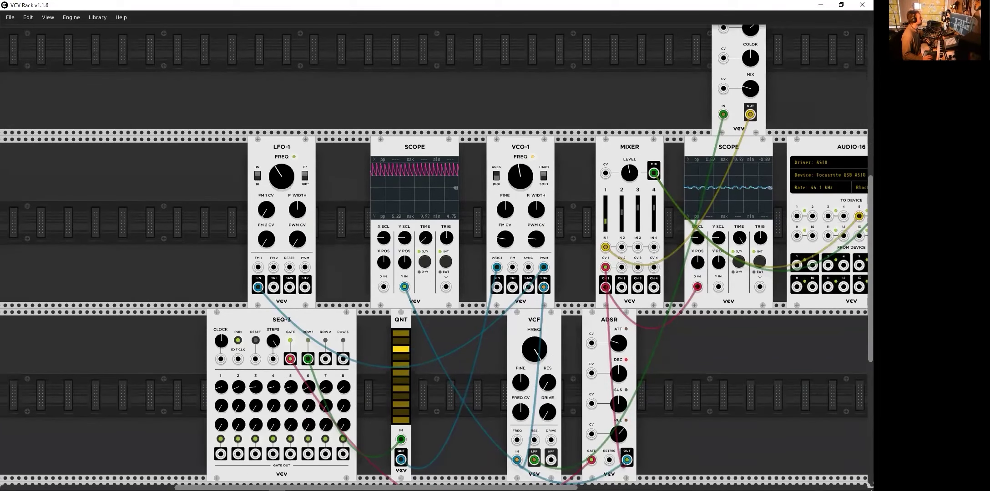
pyautogui.scroll(-1, 623, 193)
pyautogui.scroll(-2, 625, 205)
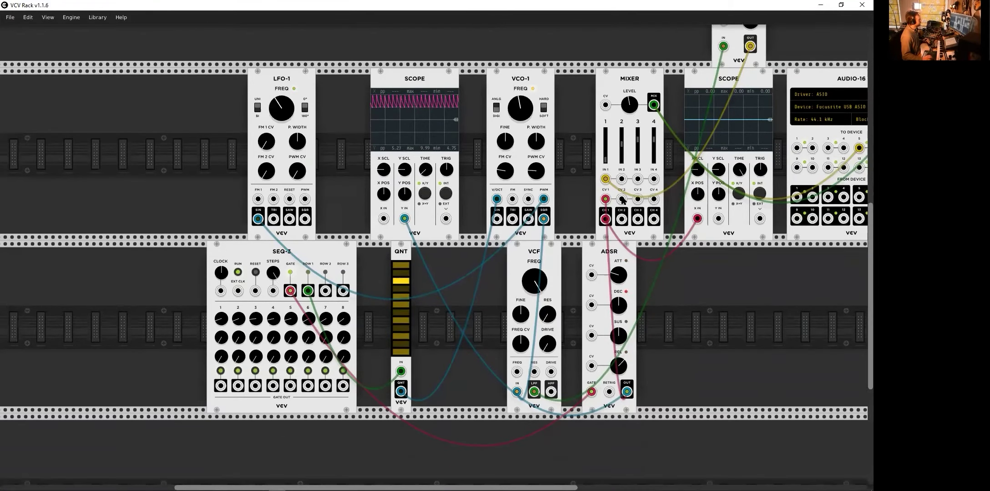
pyautogui.scroll(2, 620, 197)
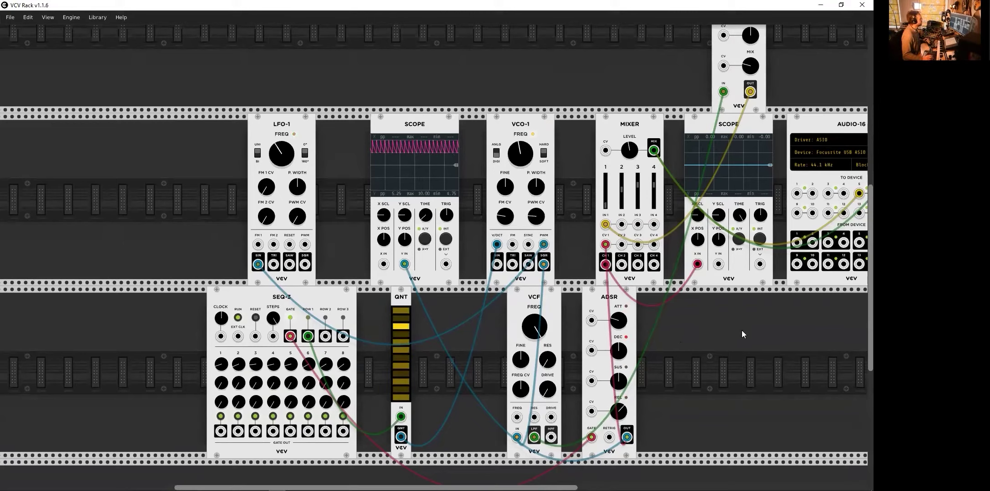
# Step: Add a second VCV SEQ-3 and place it in the empty row directly below the first SEQ-3
pyautogui.scroll(-2, 748, 351)
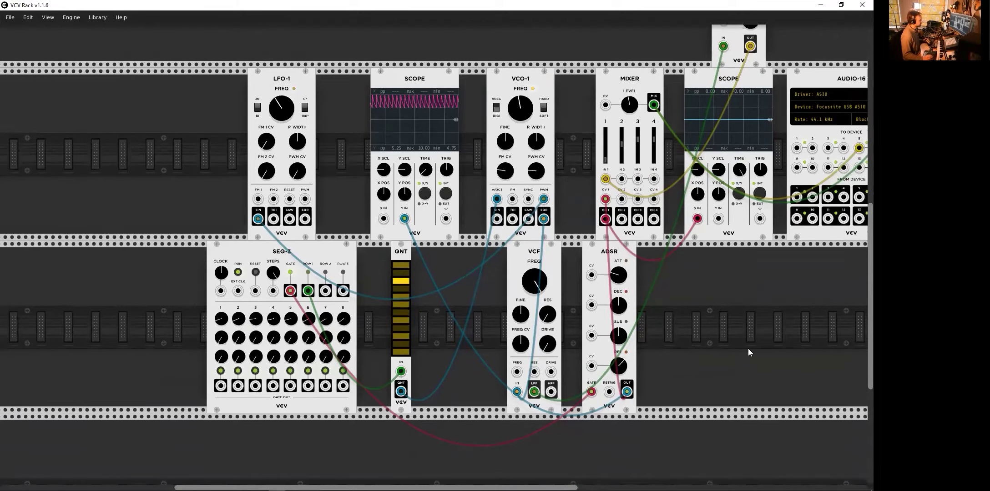
pyautogui.scroll(-4, 748, 350)
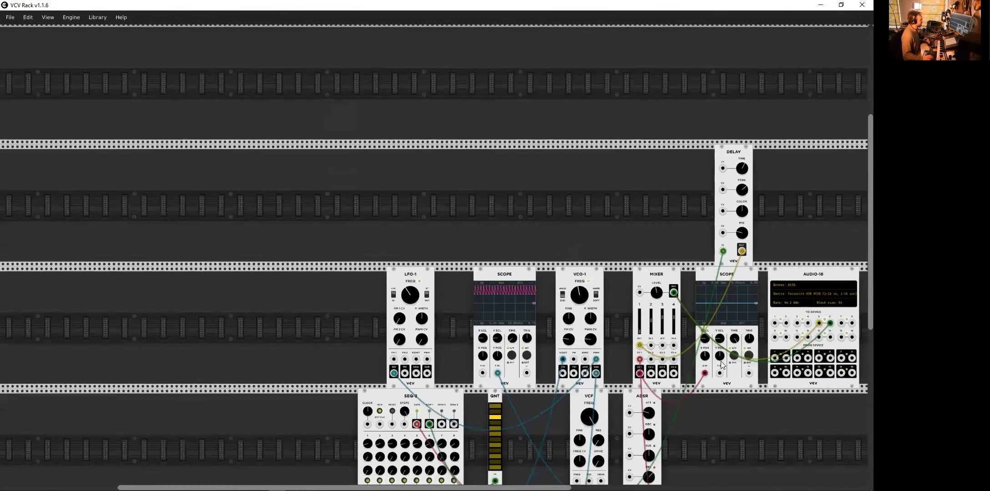
pyautogui.scroll(-5, 721, 364)
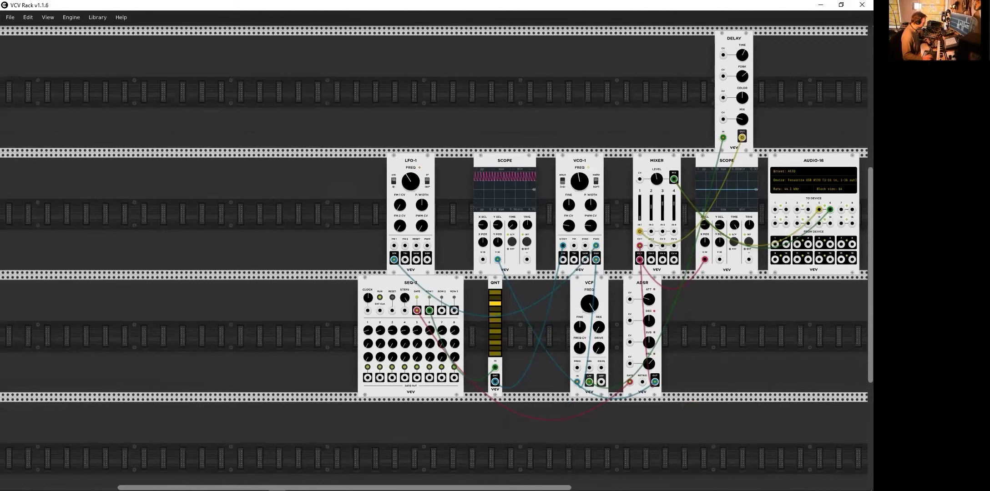
pyautogui.hscroll(5, 500, 375)
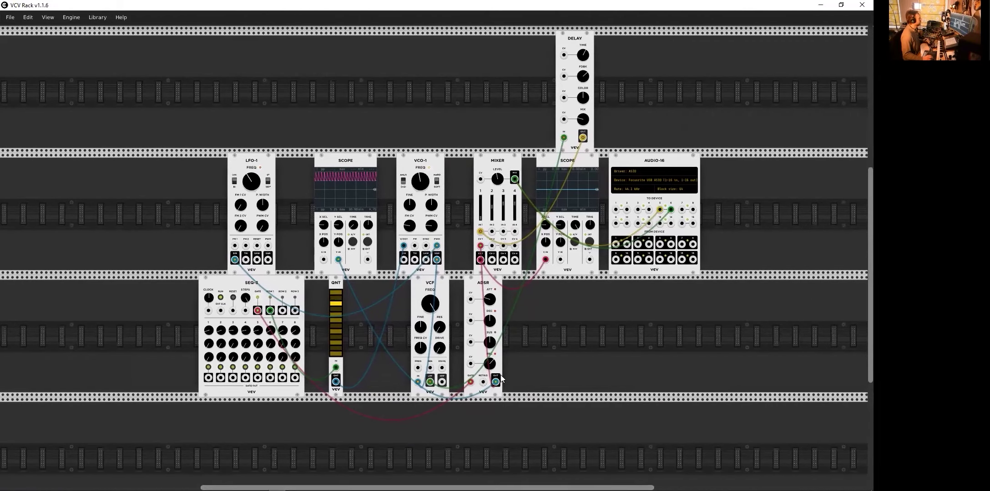
pyautogui.scroll(-5, 501, 375)
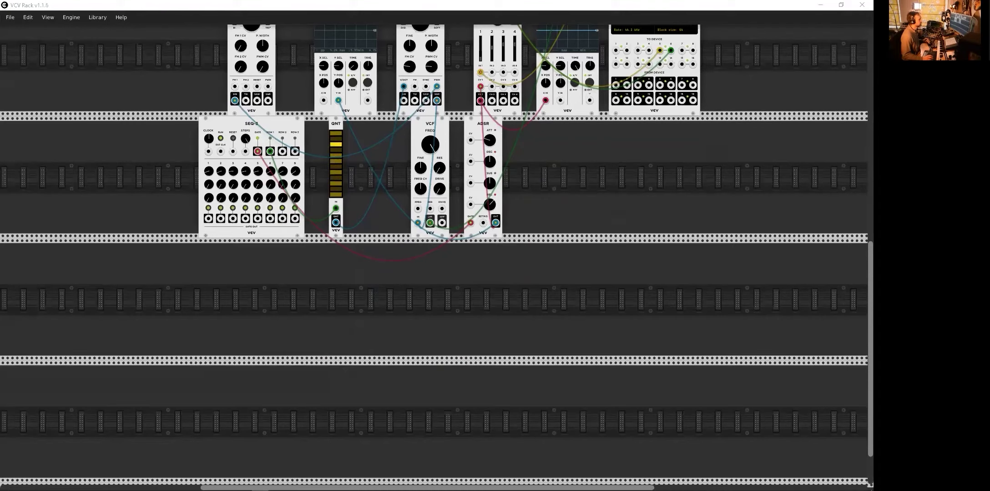
pyautogui.rightClick(266, 346)
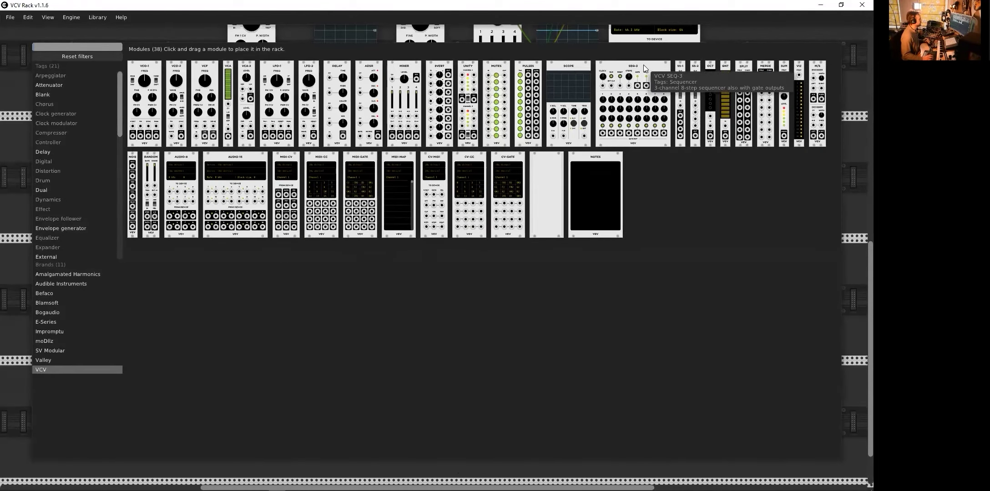
pyautogui.press('Escape')
pyautogui.scroll(9, 579, 249)
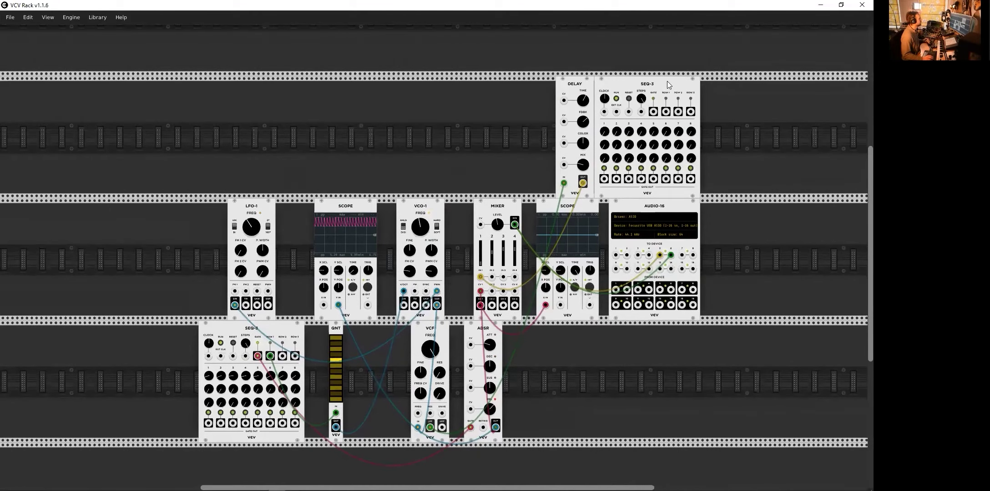
pyautogui.moveTo(667, 81); pyautogui.dragTo(338, 449)
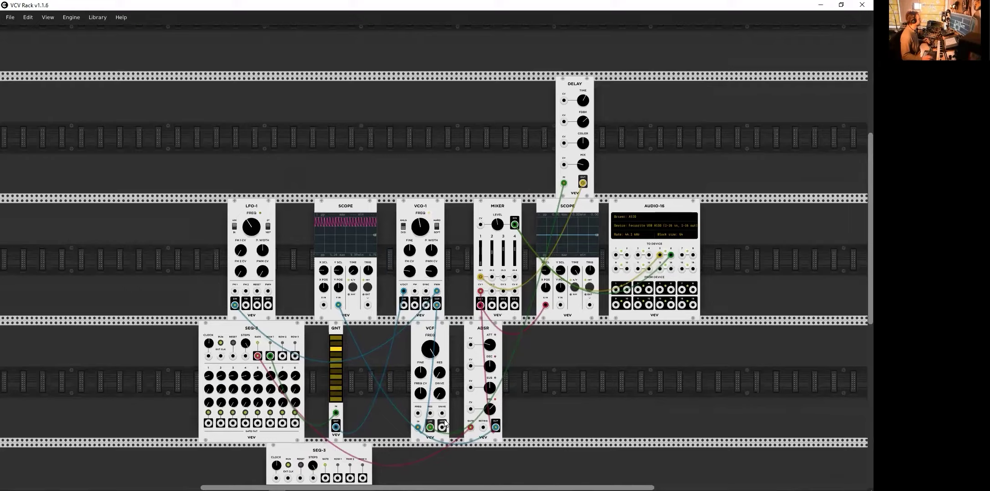
pyautogui.scroll(-10, 444, 423)
pyautogui.moveTo(288, 257); pyautogui.dragTo(240, 251)
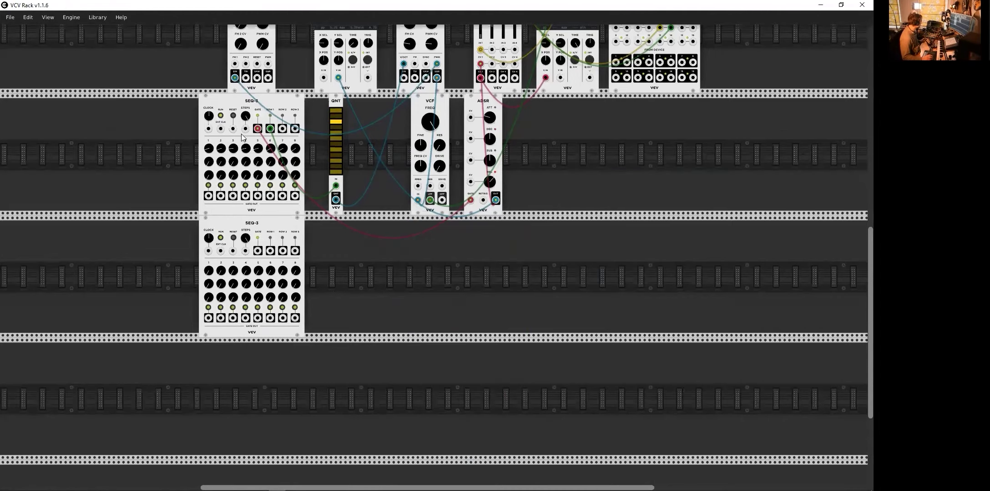
# Step: Add a second VCV VCO-1 and place it to the right of the lower SEQ-3
pyautogui.scroll(3, 242, 136)
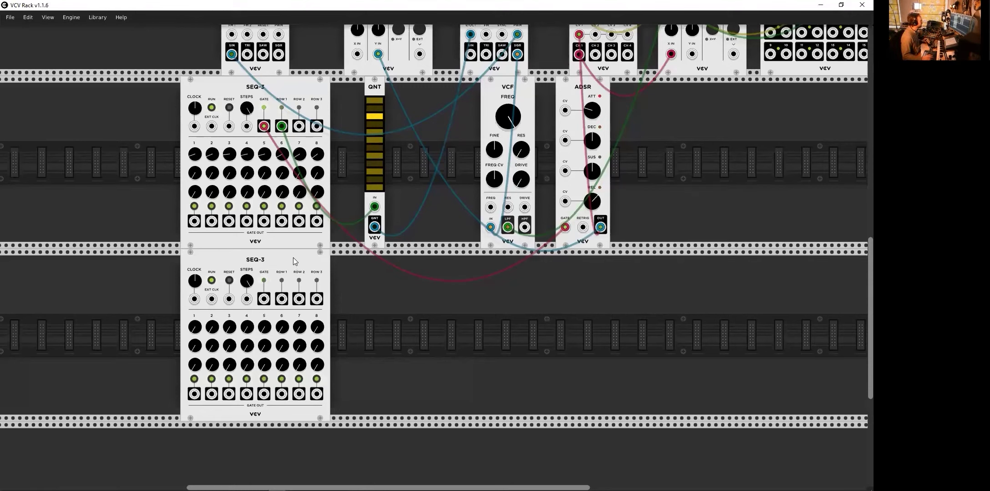
pyautogui.rightClick(472, 307)
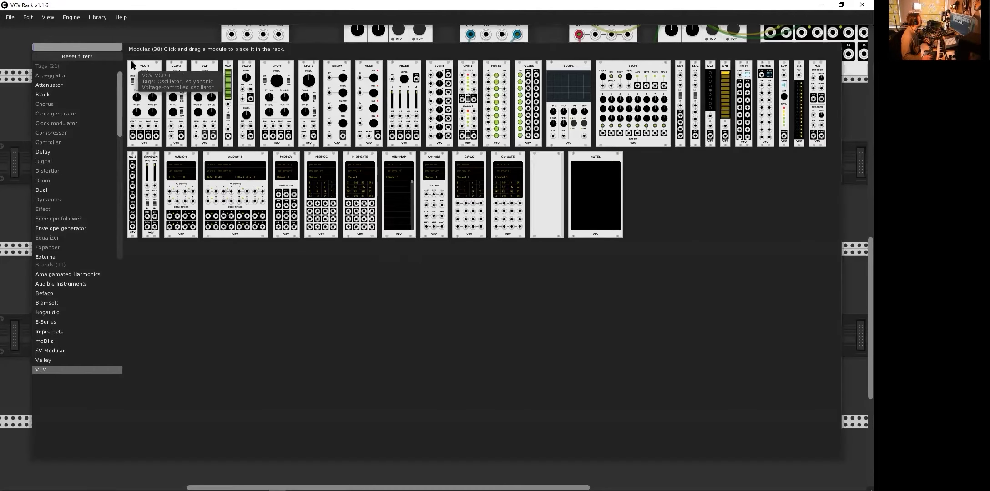
pyautogui.moveTo(139, 75); pyautogui.dragTo(396, 268)
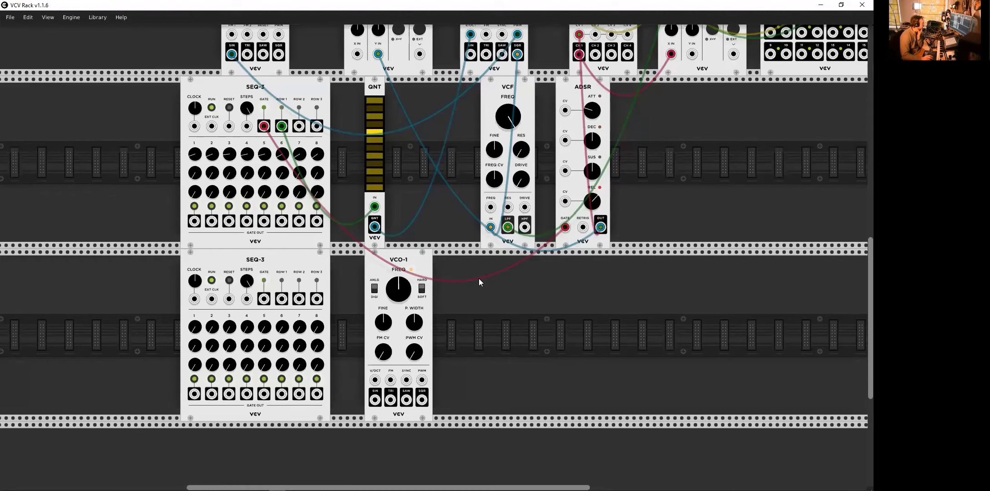
# Step: Add a second VCV ADSR and place it to the right of the lower VCO-1, leaving a gap between them
pyautogui.scroll(-1, 546, 353)
pyautogui.scroll(-1, 548, 355)
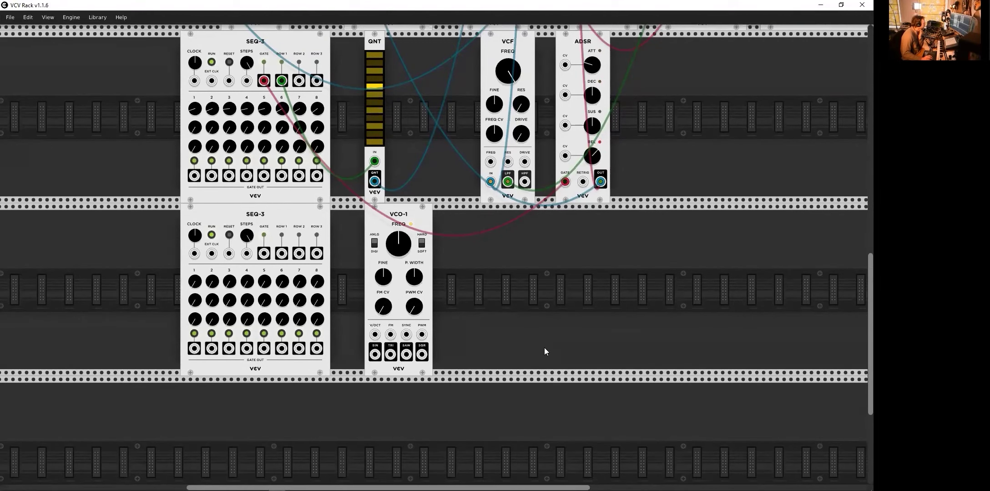
pyautogui.rightClick(531, 252)
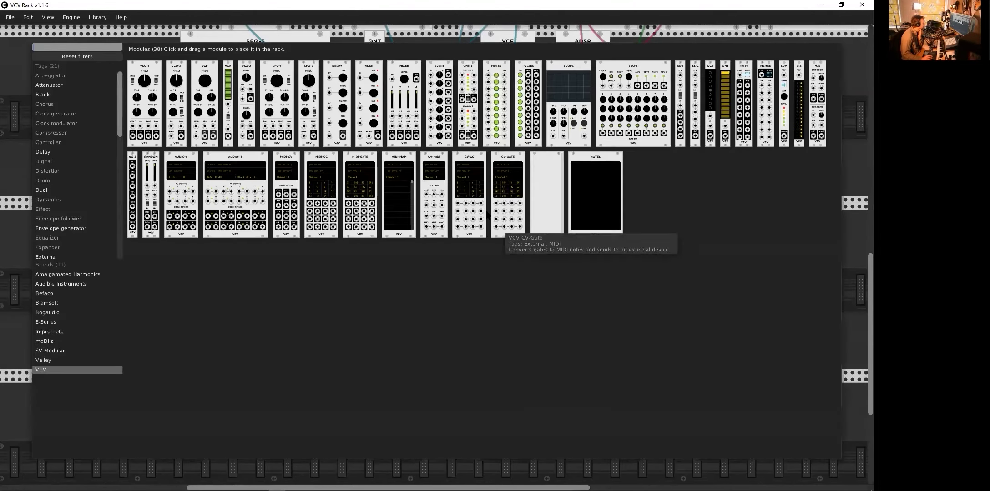
pyautogui.moveTo(368, 69); pyautogui.dragTo(402, 129)
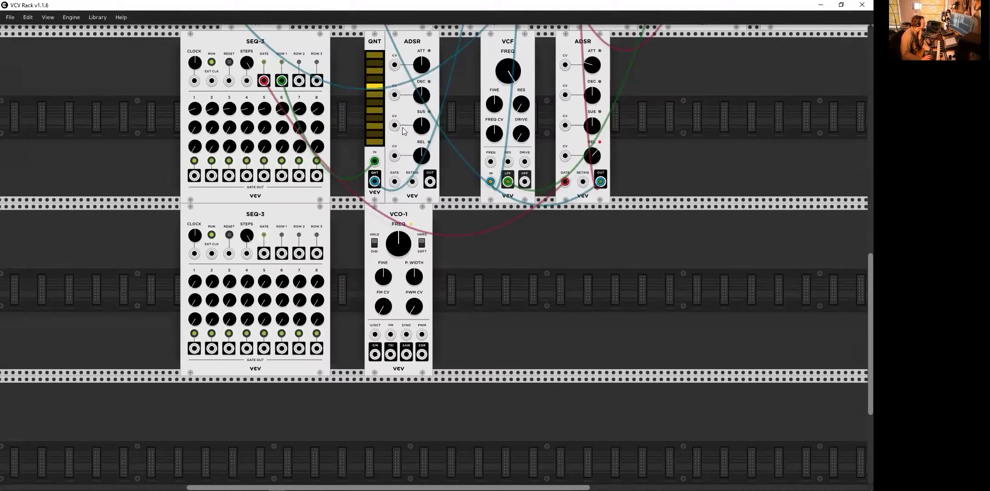
pyautogui.scroll(2, 562, 267)
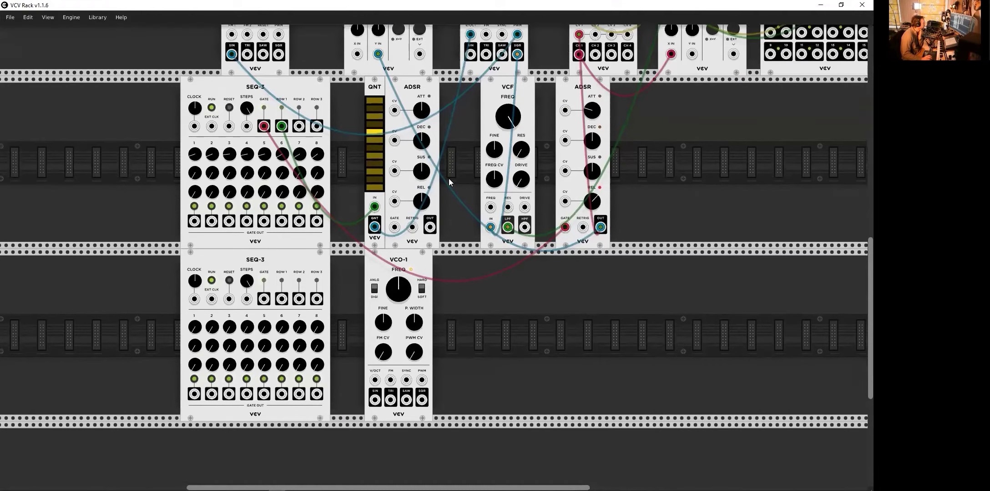
pyautogui.moveTo(424, 94); pyautogui.dragTo(538, 267)
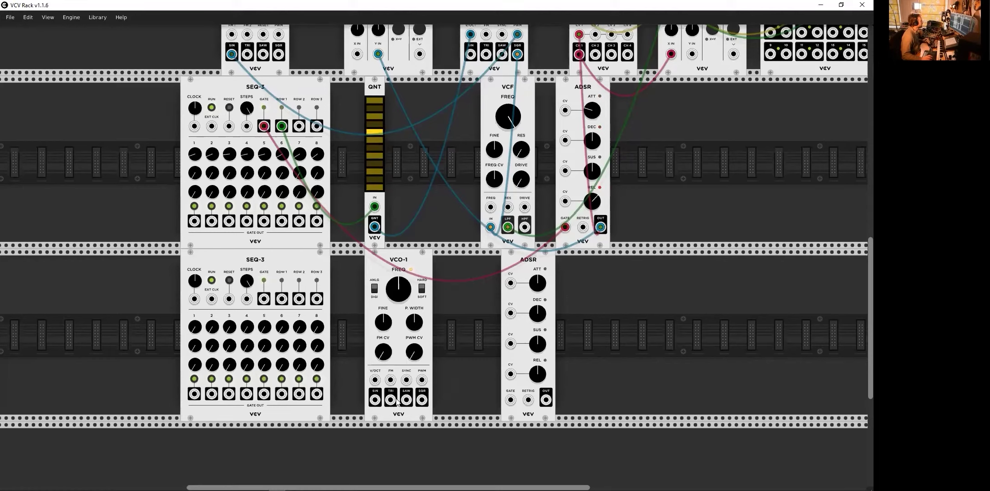
# Step: Patch the lower VCO-1's SIN output to the Mixer's IN 2
pyautogui.moveTo(375, 402); pyautogui.dragTo(601, 187)
pyautogui.scroll(-8, 665, 289)
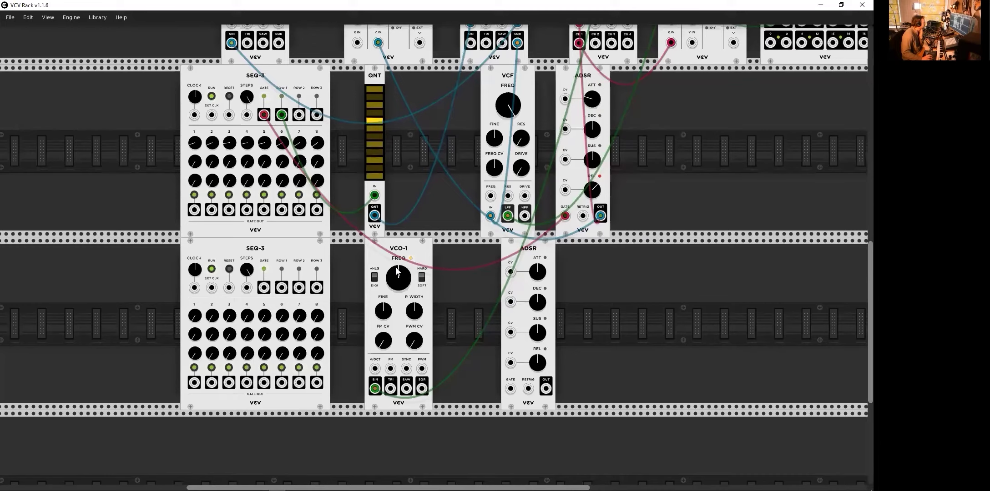
pyautogui.moveTo(399, 272); pyautogui.dragTo(398, 291)
pyautogui.scroll(3, 665, 304)
pyautogui.moveTo(597, 118); pyautogui.dragTo(597, 107)
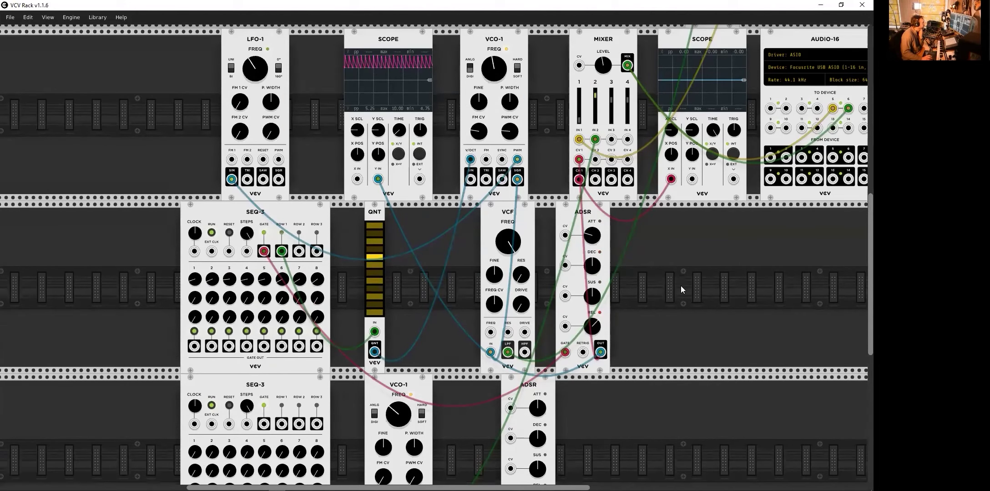
# Step: Patch the lower SEQ-3's GATE to the lower ADSR's GATE, and that ADSR's OUT to the Mixer's CV 2
pyautogui.scroll(-4, 681, 285)
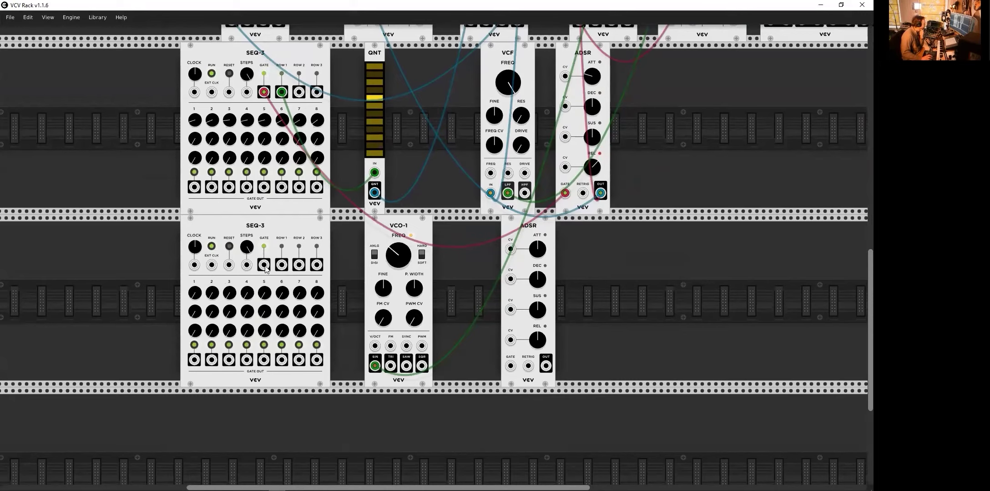
pyautogui.moveTo(263, 265); pyautogui.dragTo(512, 367)
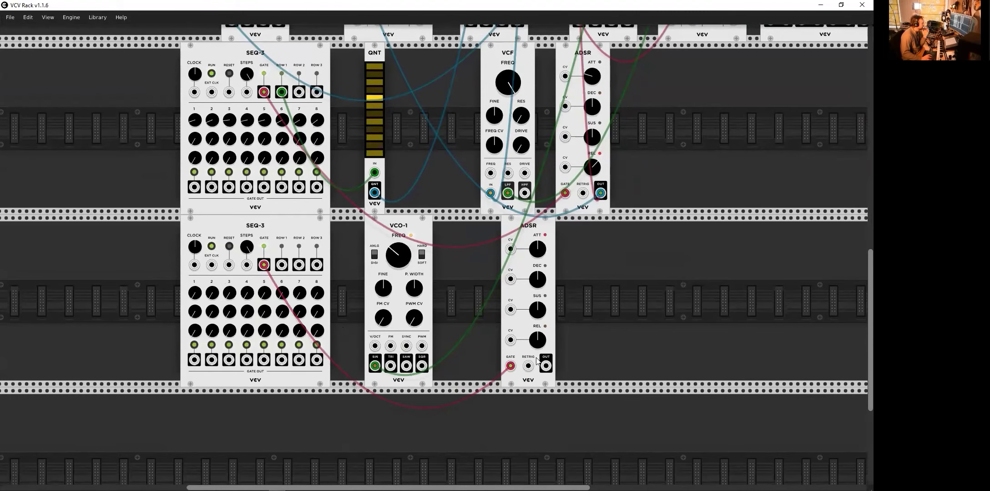
pyautogui.scroll(1, 597, 362)
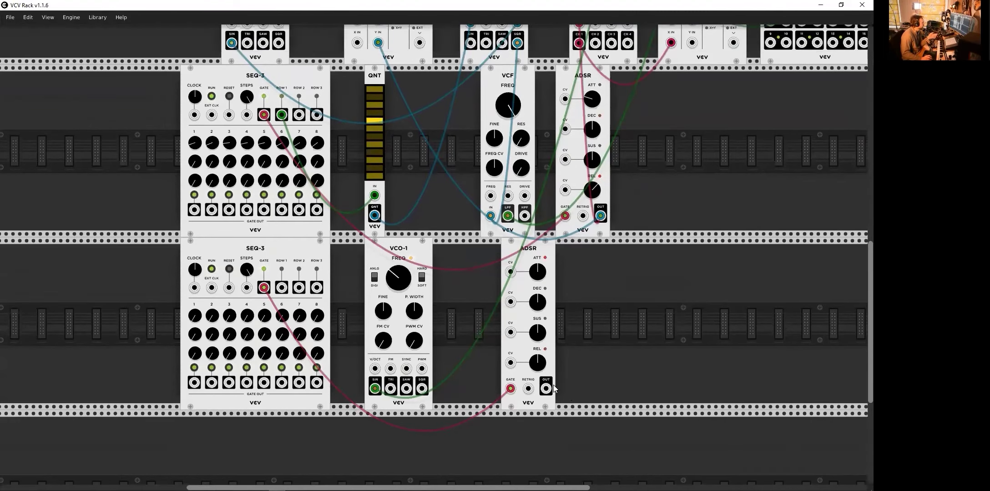
pyautogui.scroll(1, 559, 386)
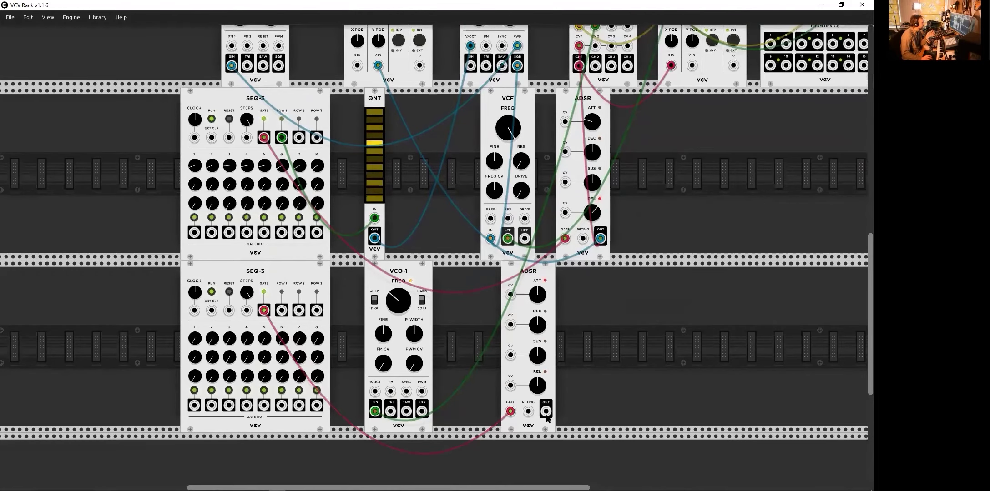
pyautogui.moveTo(546, 411); pyautogui.dragTo(591, 195)
pyautogui.scroll(6, 730, 54)
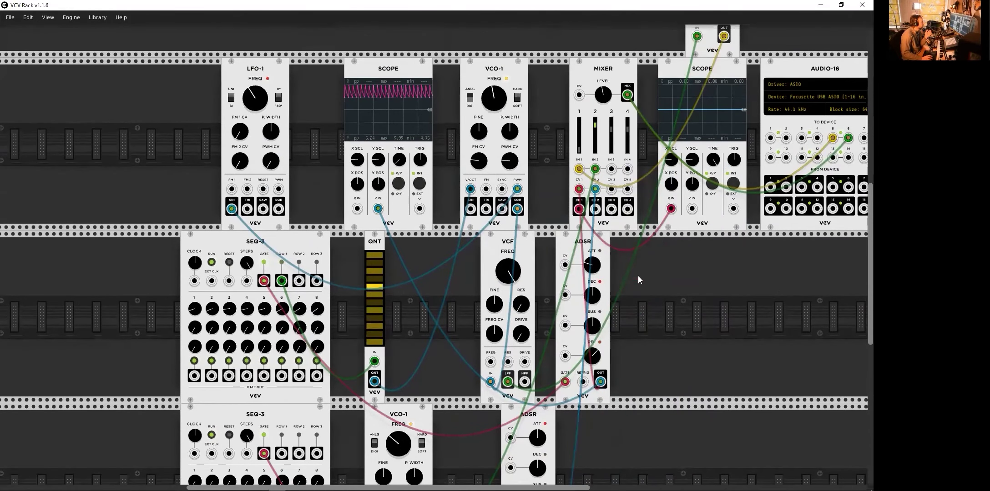
# Step: Switch off gates 2, 3, 5 and 6 on the lower SEQ-3 and turn down the lower ADSR's ATT, DEC, SUS and REL
pyautogui.scroll(-3, 651, 339)
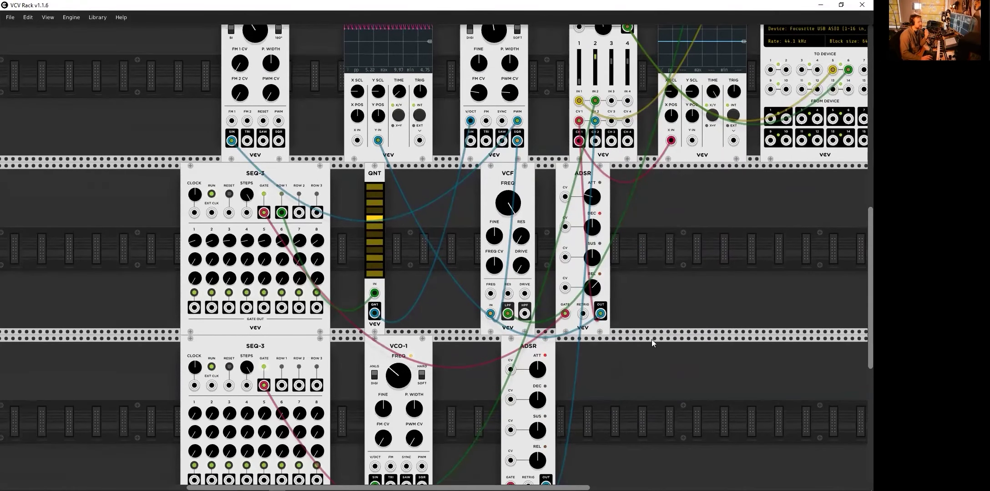
pyautogui.scroll(-3, 610, 360)
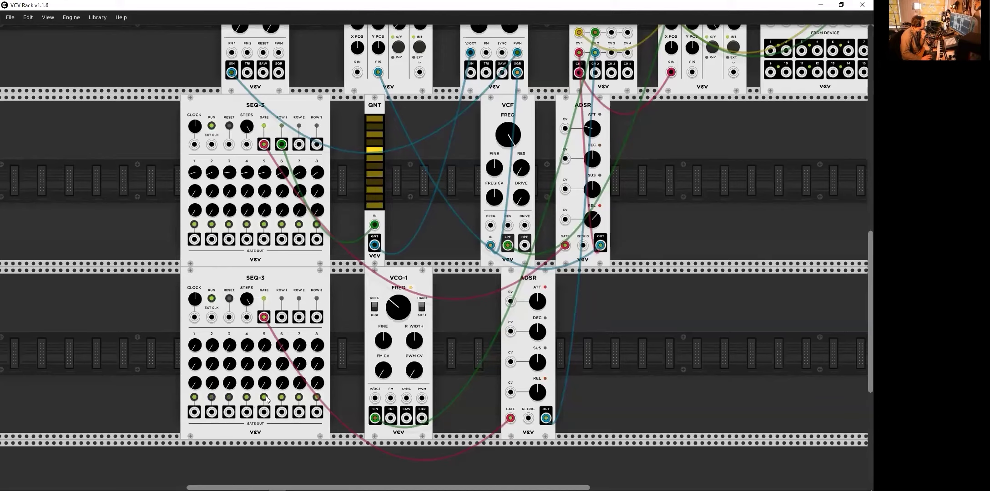
pyautogui.click(282, 398)
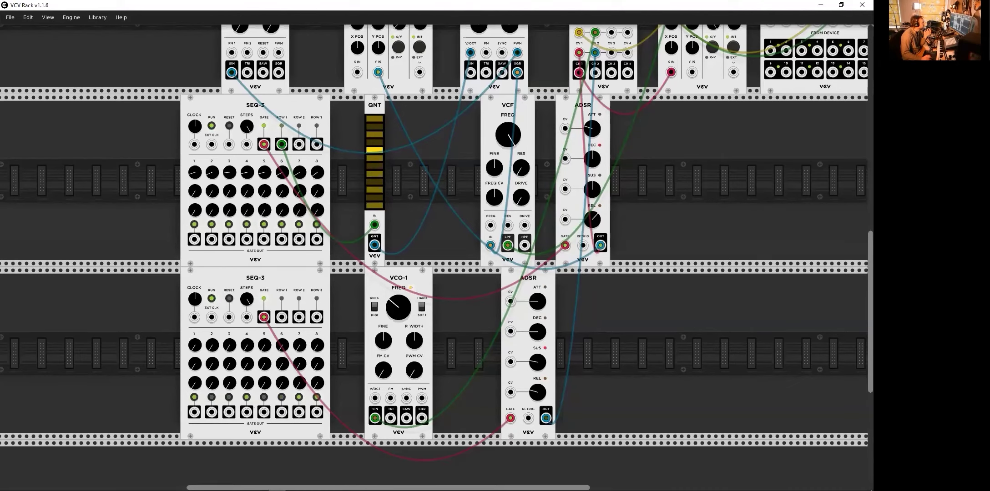
pyautogui.scroll(3, 707, 277)
pyautogui.scroll(5, 707, 277)
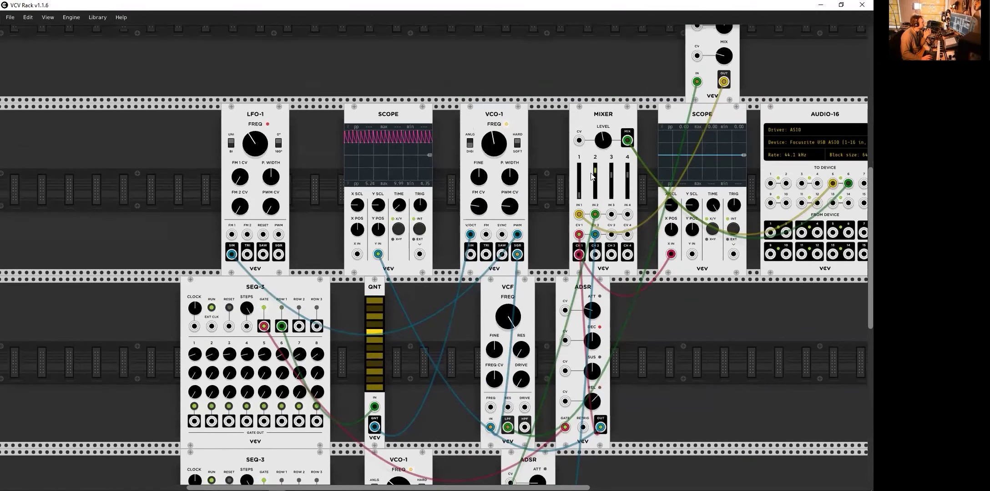
pyautogui.scroll(-8, 655, 352)
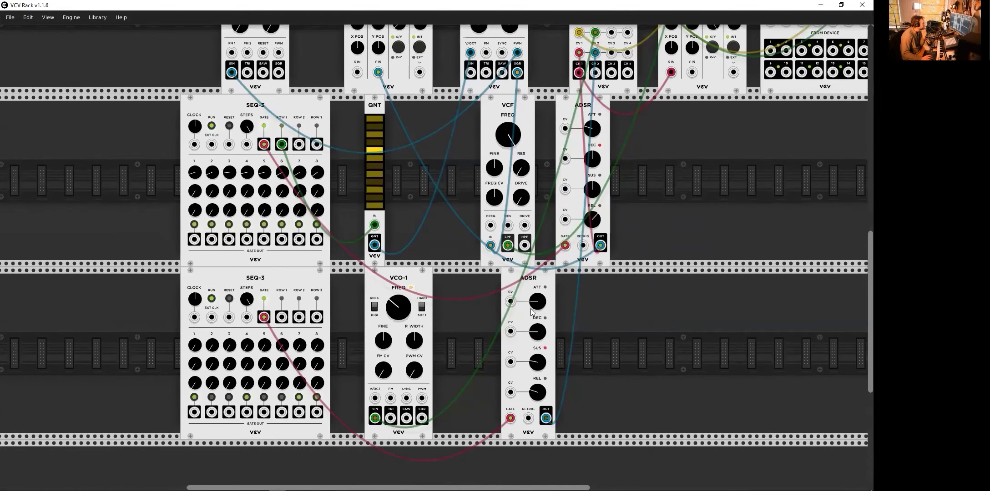
pyautogui.moveTo(392, 306); pyautogui.dragTo(392, 302)
pyautogui.scroll(2, 606, 335)
pyautogui.scroll(2, 608, 339)
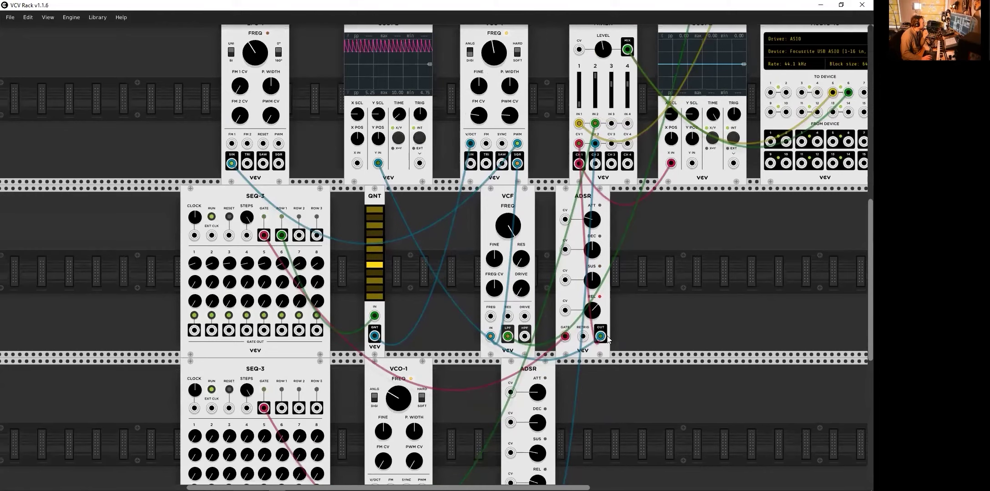
pyautogui.scroll(3, 607, 339)
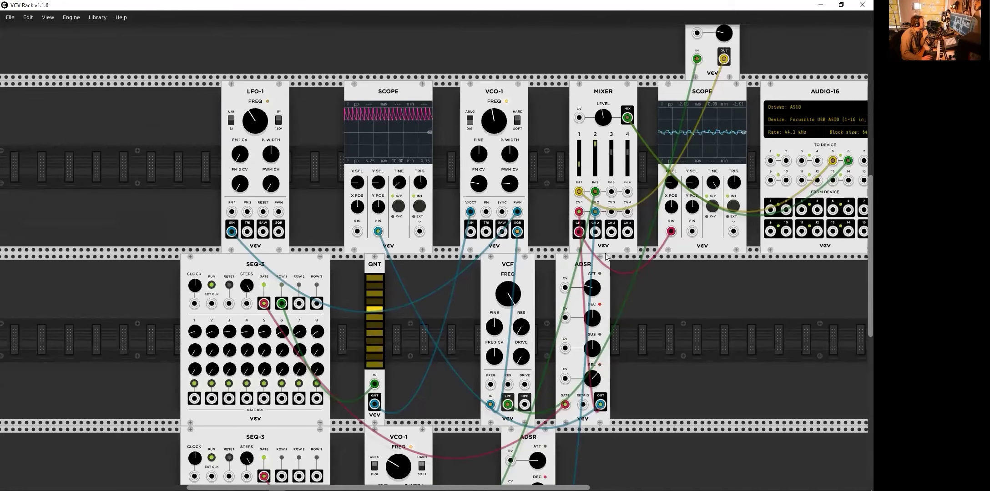
# Step: Patch the upper SEQ-3's step 1 gate output to the lower SEQ-3's RESET input to sync the two sequences
pyautogui.scroll(-9, 630, 352)
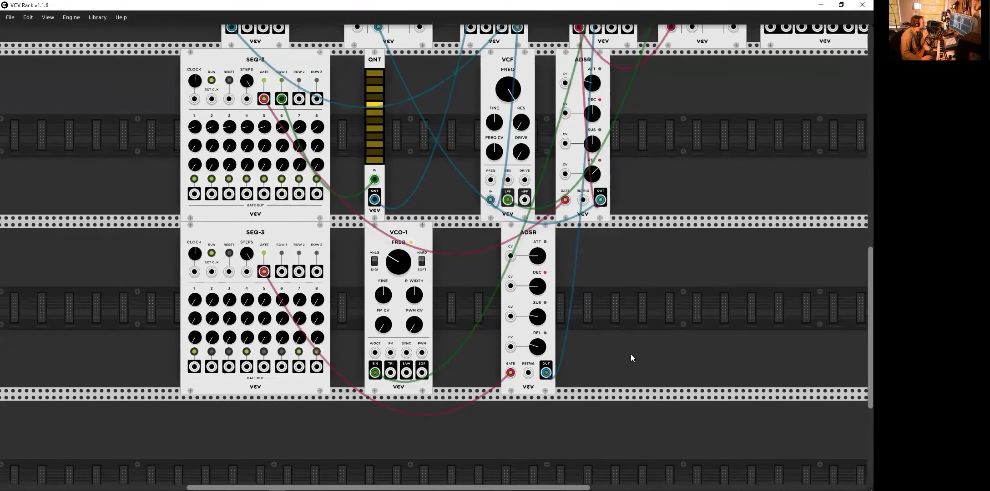
pyautogui.scroll(-5, 631, 355)
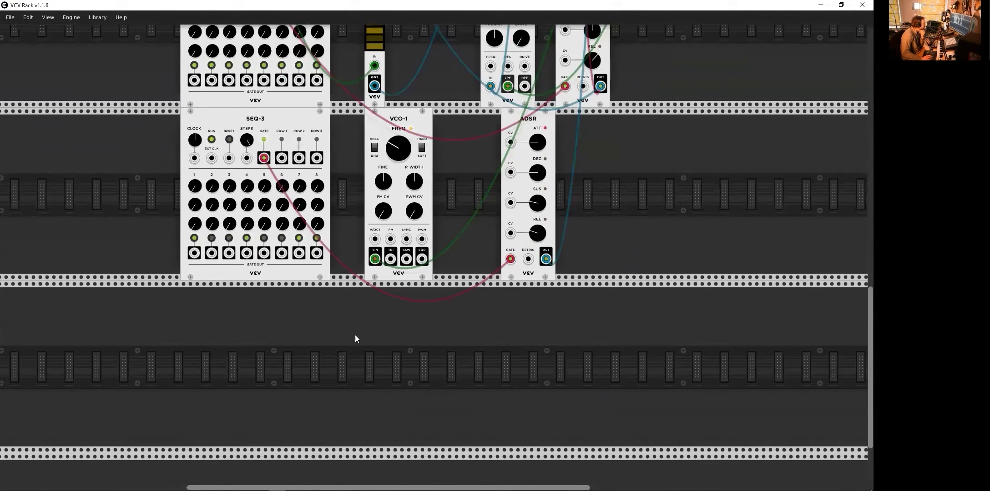
pyautogui.scroll(6, 457, 345)
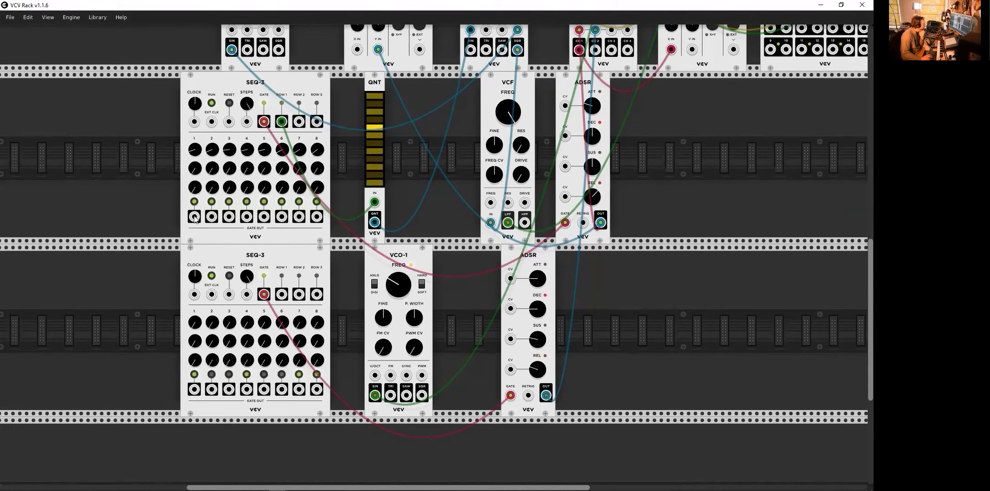
pyautogui.moveTo(194, 216); pyautogui.dragTo(229, 296)
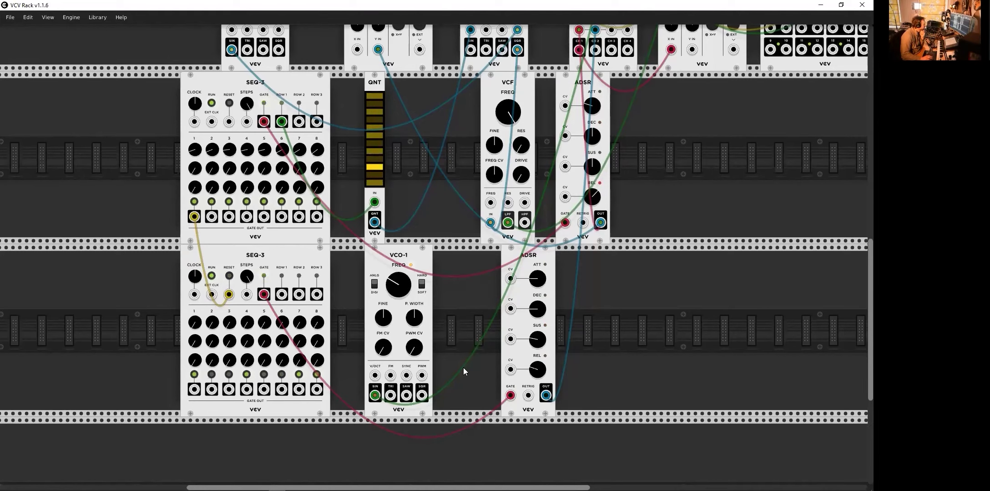
# Step: Add a third SEQ-3 directly below the lower one and switch off its gates 1, 4, 7 and 8
pyautogui.scroll(-5, 463, 368)
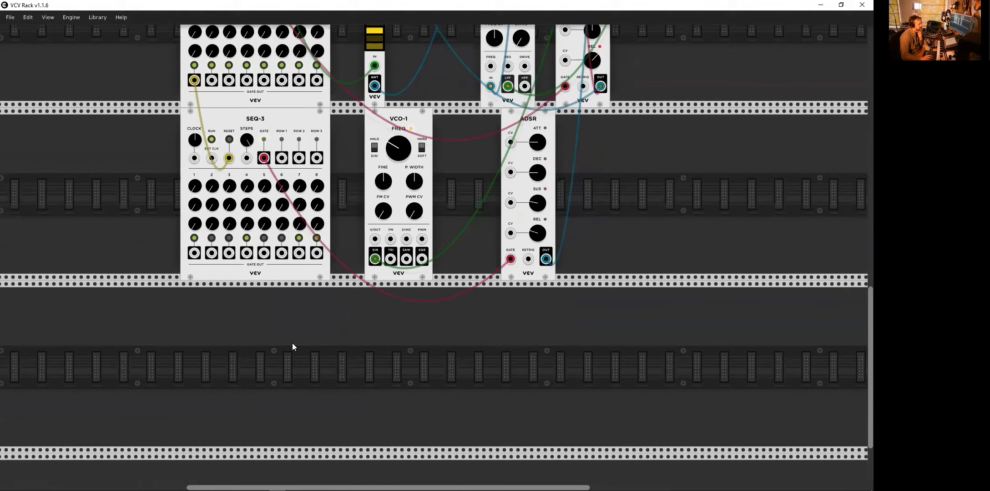
pyautogui.rightClick(268, 332)
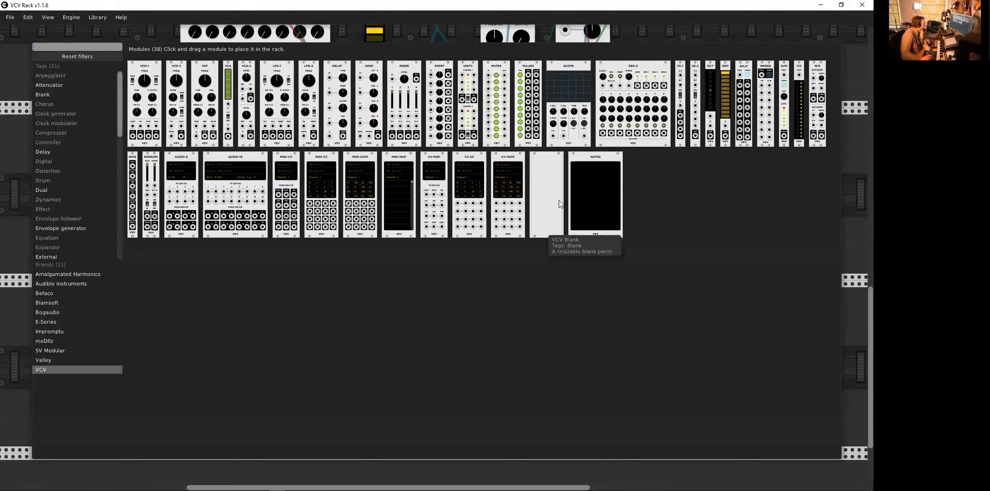
pyautogui.click(637, 67)
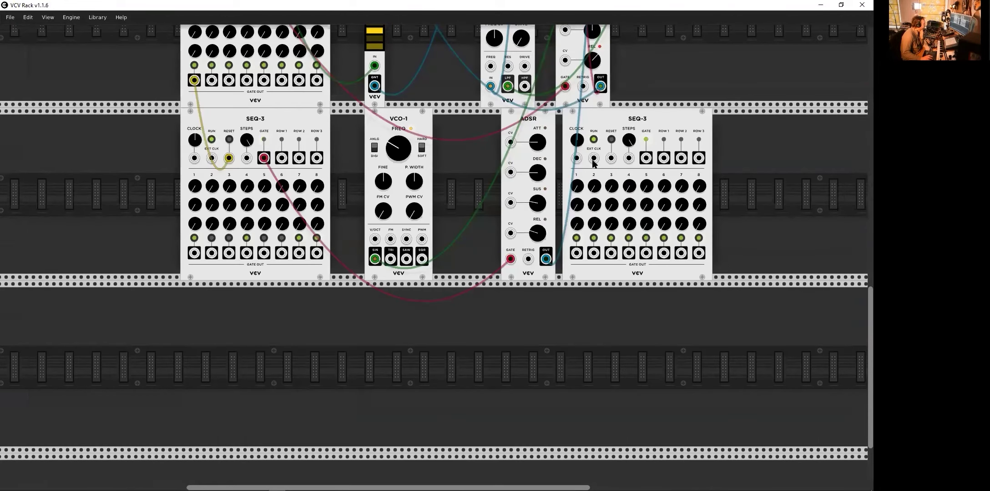
pyautogui.moveTo(638, 67); pyautogui.dragTo(264, 277)
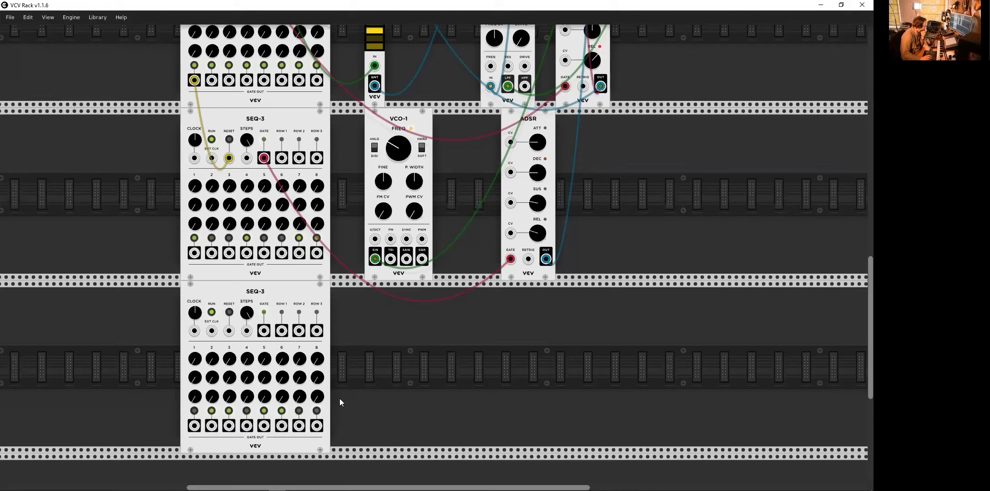
# Step: Add a NOIS module beside the bottom SEQ-3 and patch its WHT output to the Mixer's IN 3
pyautogui.rightClick(444, 327)
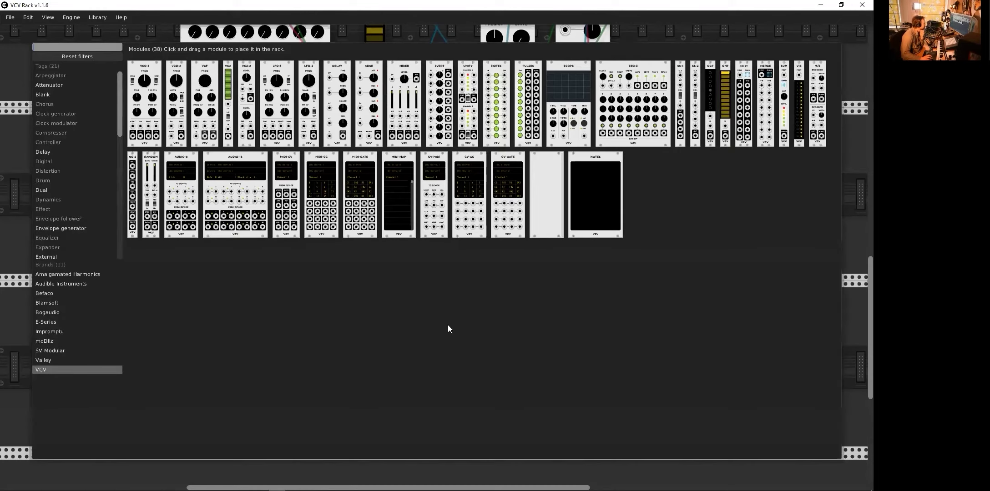
pyautogui.click(134, 160)
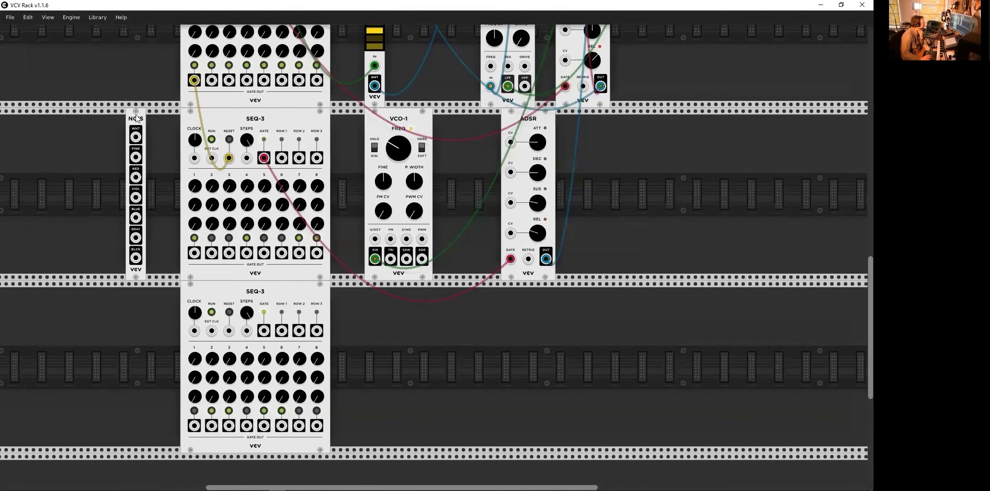
pyautogui.moveTo(171, 143); pyautogui.dragTo(423, 315)
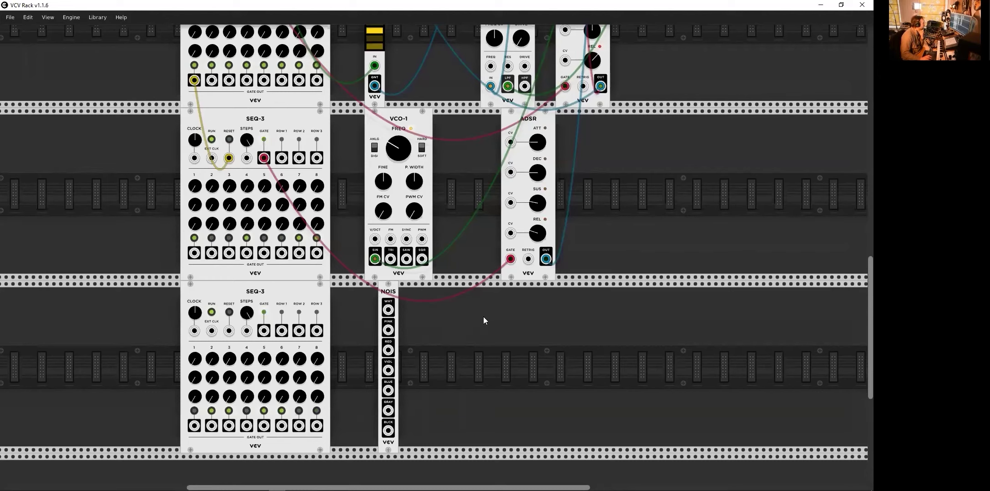
pyautogui.moveTo(386, 312); pyautogui.dragTo(611, 187)
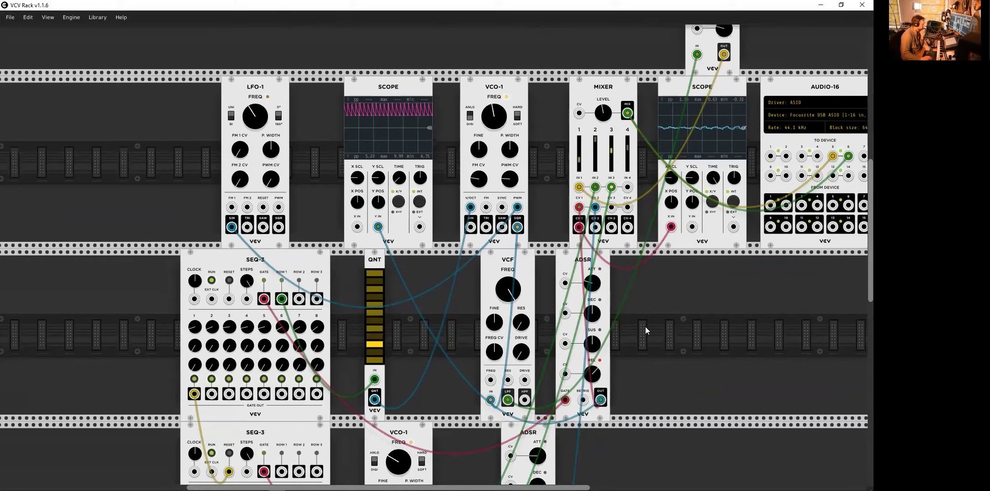
# Step: Duplicate the lower ADSR, place the copy beside the NOIS module, and patch its OUT to the Mixer's CV 3
pyautogui.scroll(-5, 645, 326)
pyautogui.scroll(-8, 644, 324)
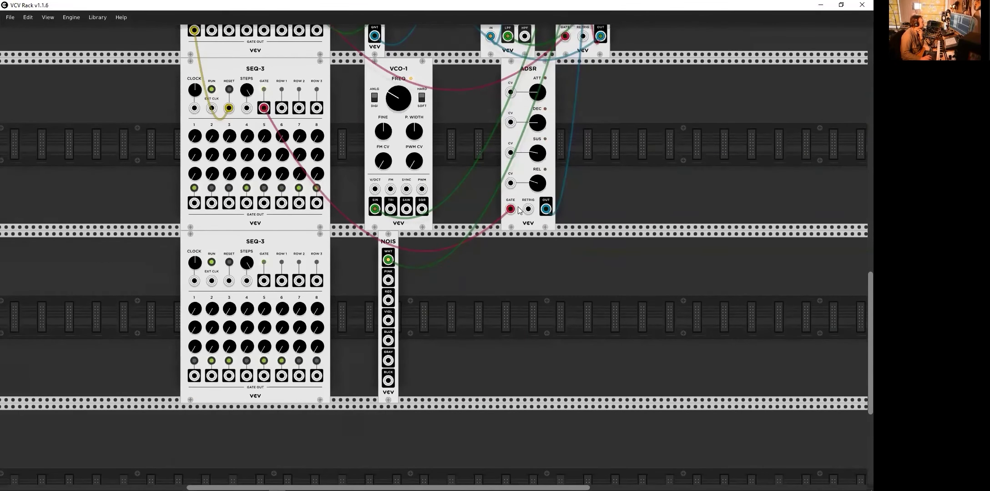
pyautogui.rightClick(522, 194)
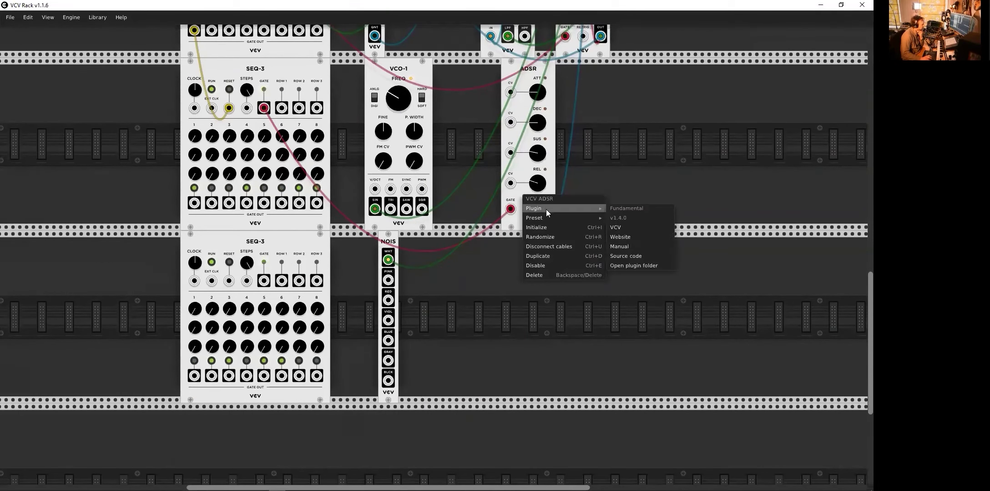
pyautogui.click(560, 256)
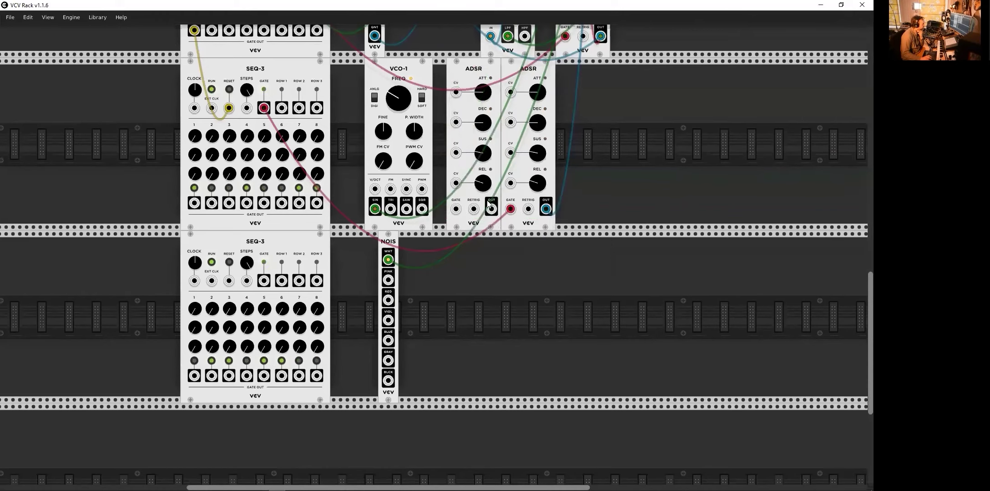
pyautogui.moveTo(487, 173); pyautogui.dragTo(491, 218)
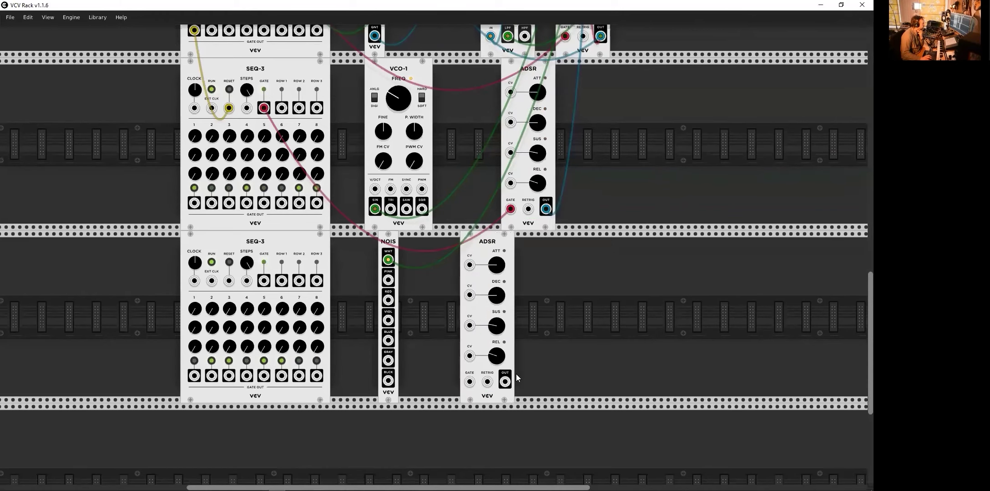
pyautogui.moveTo(506, 386); pyautogui.dragTo(611, 157)
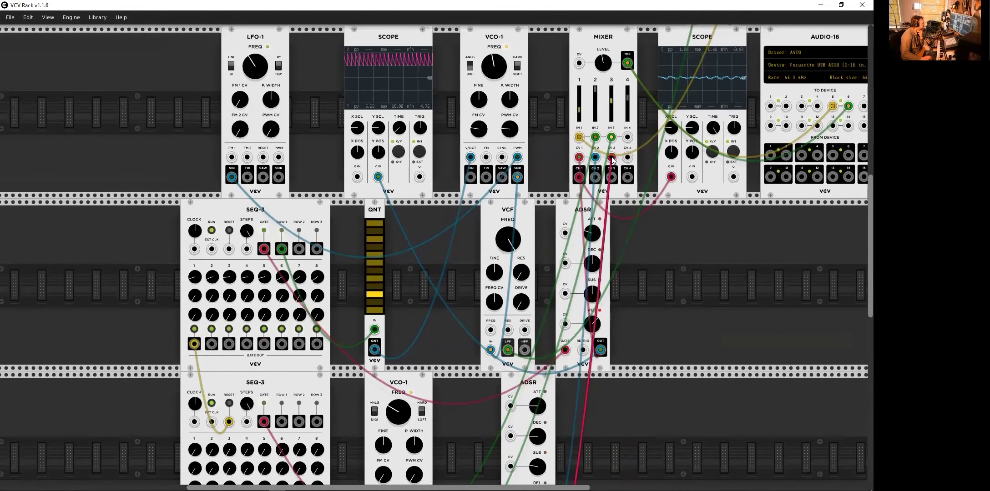
# Step: Patch the bottom SEQ-3's GATE to the new ADSR's GATE and turn down that ADSR's ATT, DEC, SUS and REL
pyautogui.scroll(-1, 693, 352)
pyautogui.scroll(-6, 693, 354)
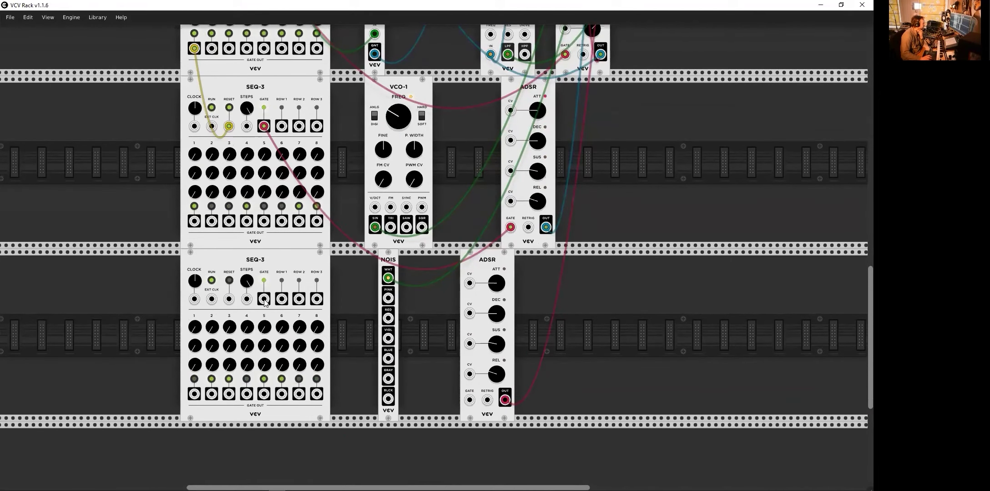
pyautogui.moveTo(264, 299); pyautogui.dragTo(469, 400)
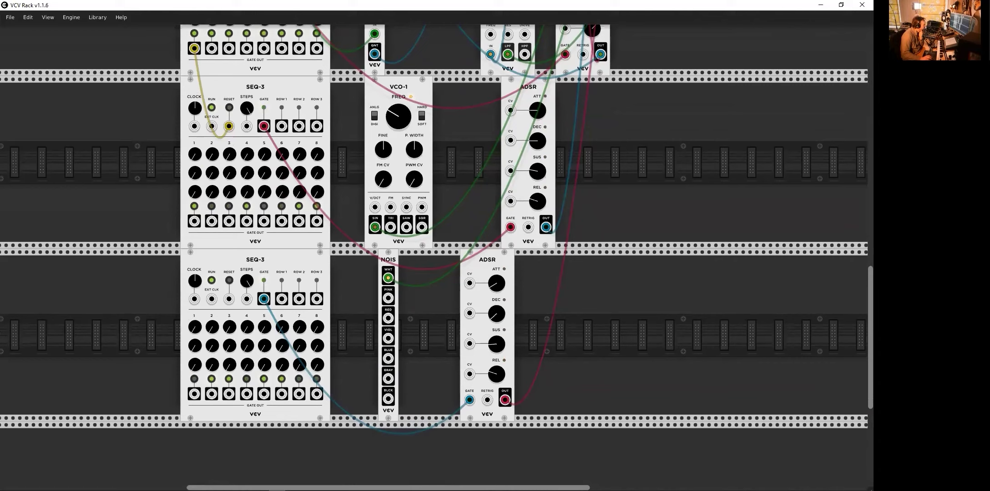
pyautogui.moveTo(495, 370); pyautogui.dragTo(497, 383)
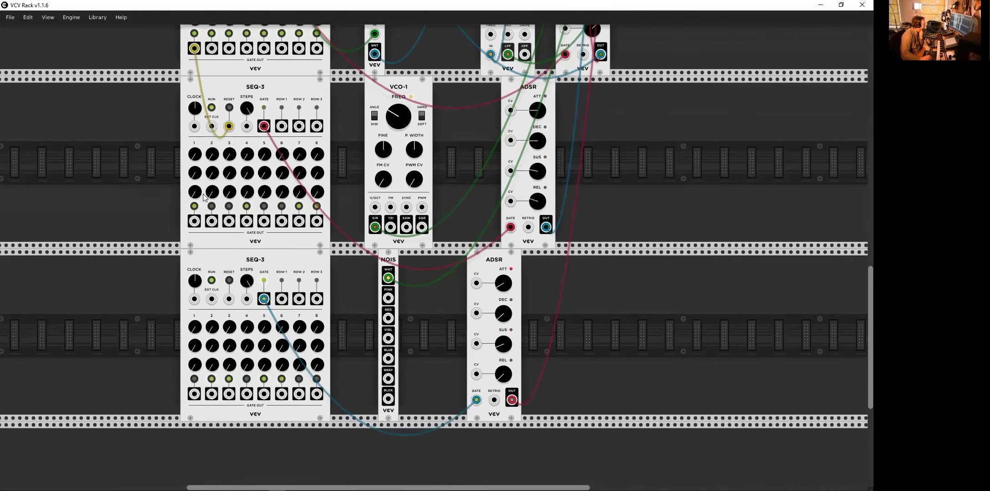
# Step: Patch the top SEQ-3's step 1 gate output to the bottom SEQ-3's RESET input as well
pyautogui.scroll(3, 203, 194)
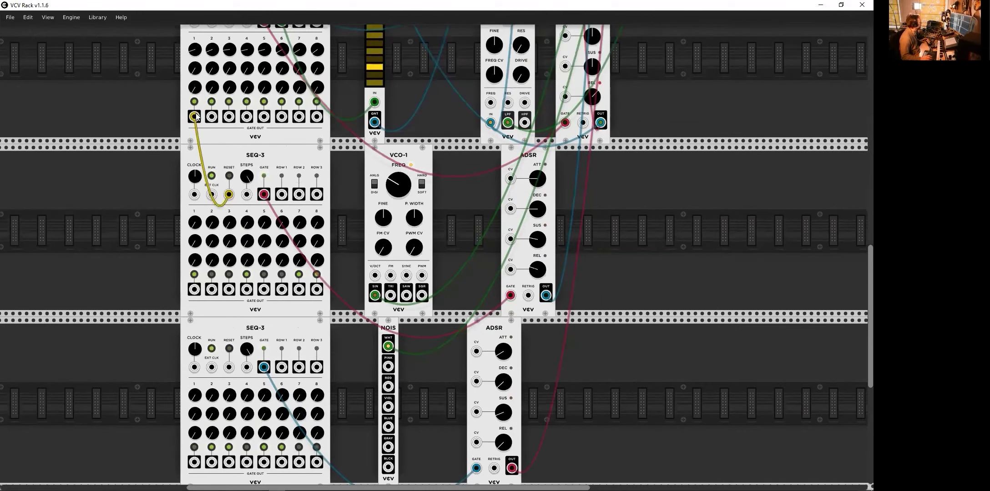
pyautogui.moveTo(194, 117); pyautogui.dragTo(229, 367)
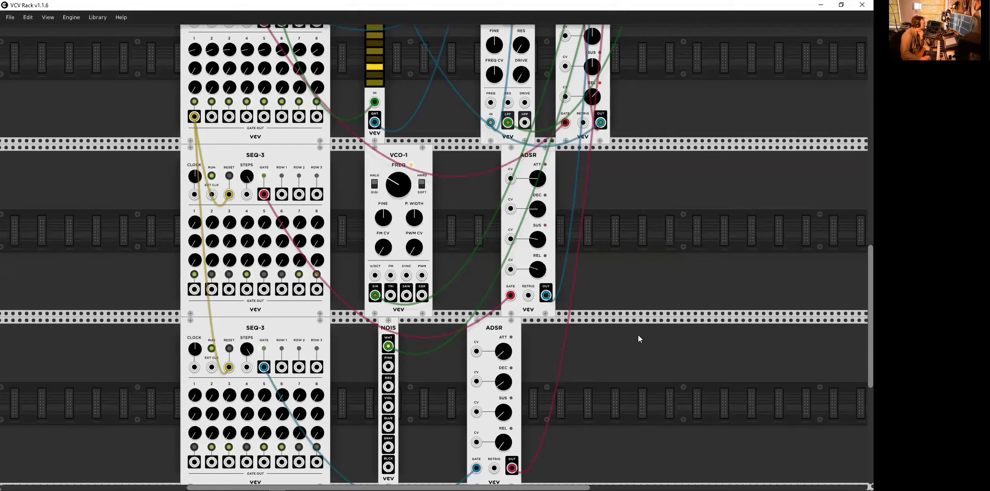
# Step: Look over the whole patch, from the Mixer and scopes down to the three SEQ-3 rows and their voices
pyautogui.scroll(10, 638, 335)
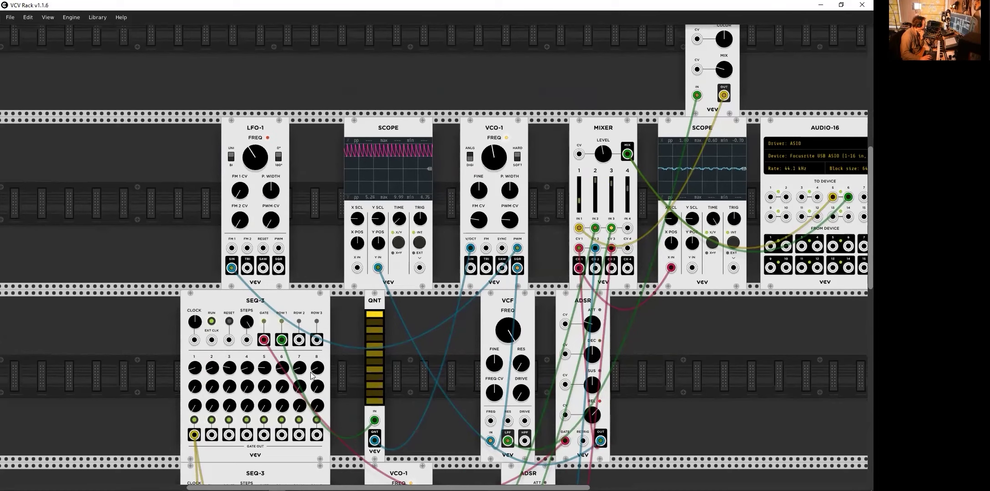
pyautogui.scroll(-3, 455, 383)
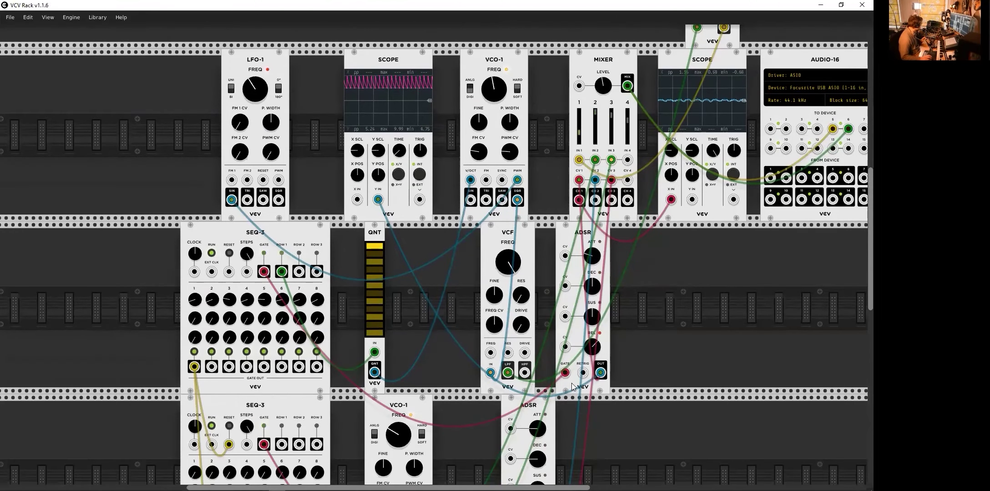
pyautogui.scroll(-2, 635, 364)
pyautogui.scroll(-3, 648, 372)
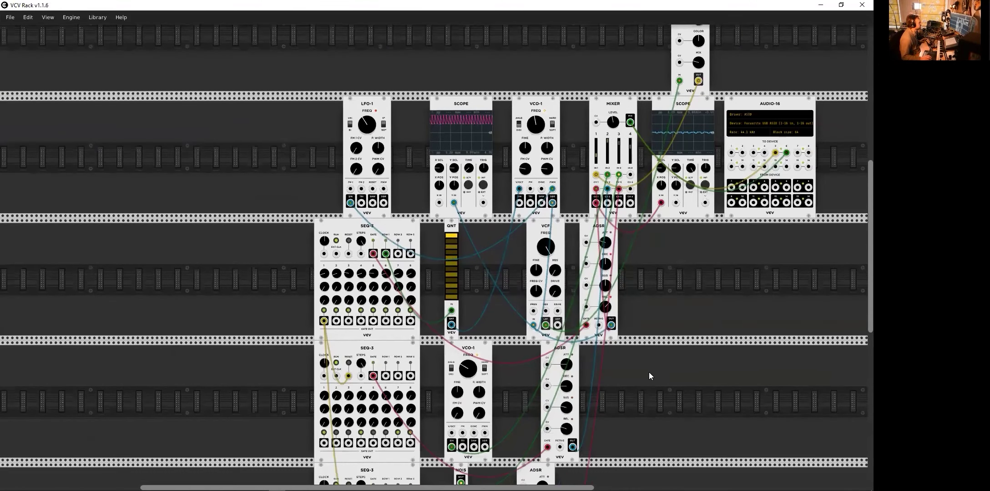
pyautogui.scroll(-2, 649, 376)
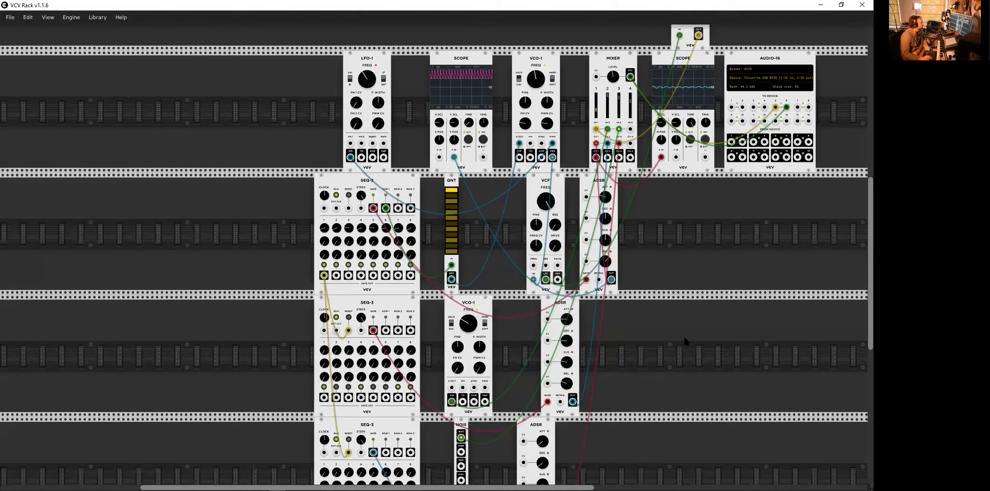
pyautogui.scroll(-1, 684, 338)
pyautogui.scroll(-4, 686, 341)
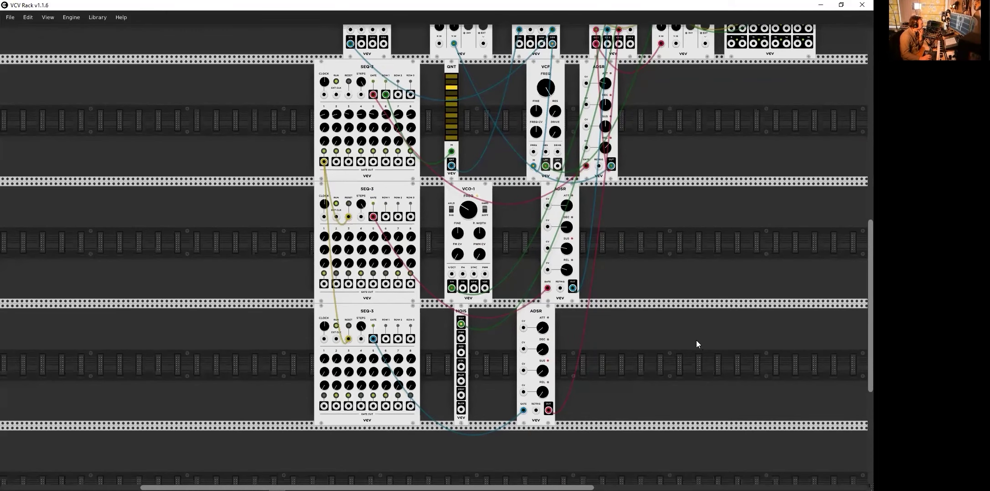
pyautogui.scroll(2, 680, 328)
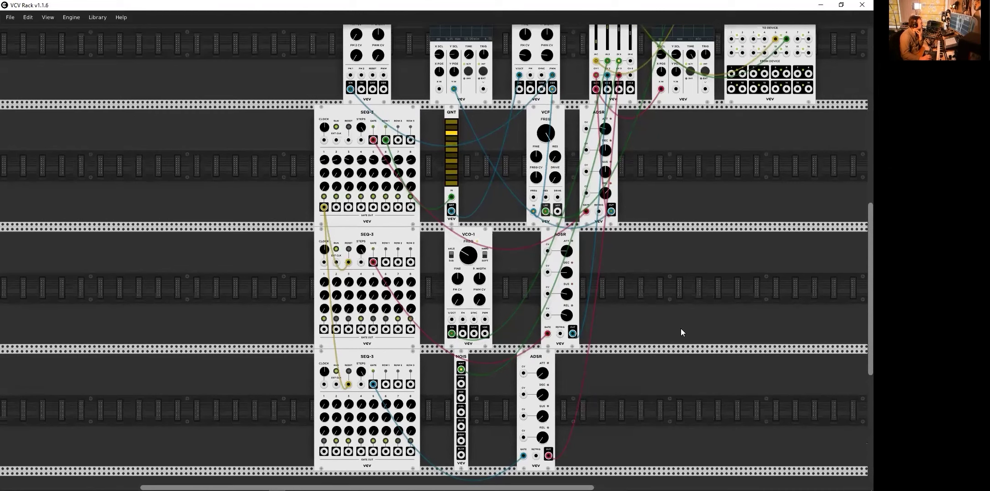
pyautogui.scroll(-1, 680, 328)
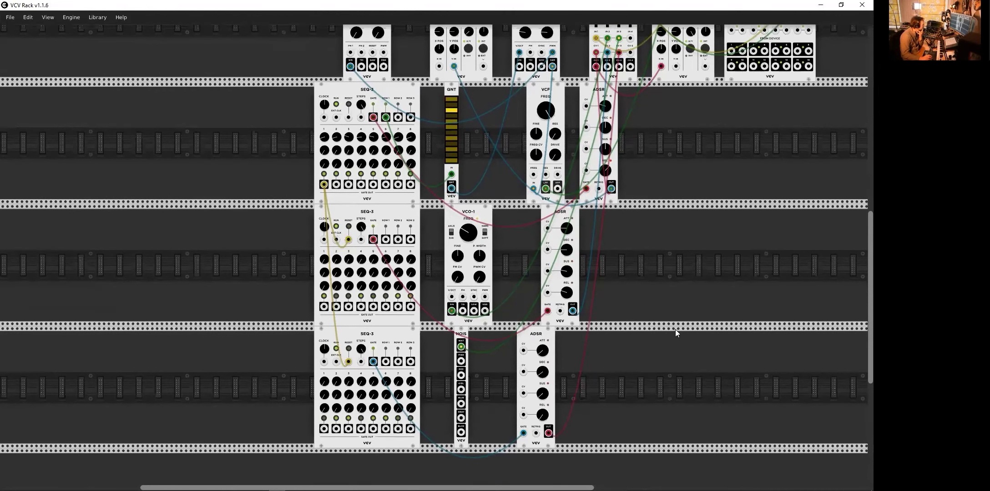
pyautogui.scroll(1, 685, 325)
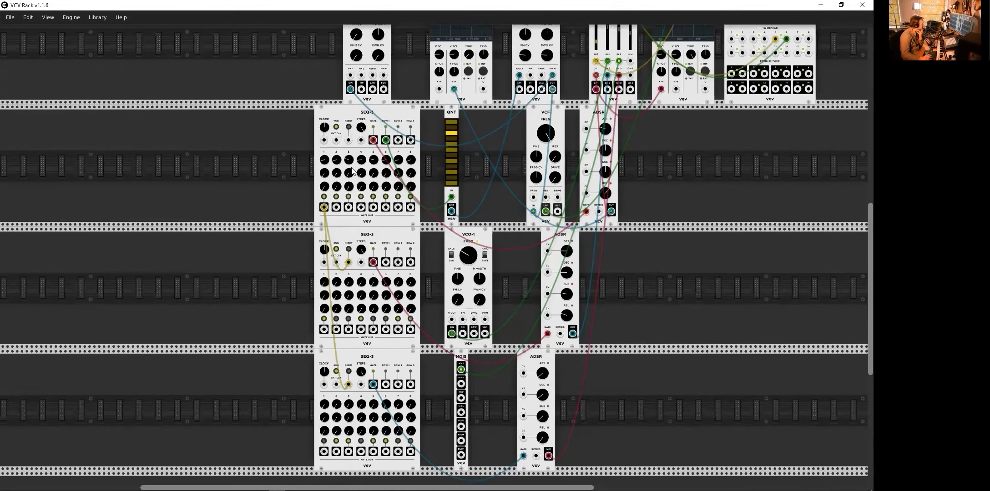
# Step: Add an LFO-1 beside the top SEQ-3 and patch its SQR output to that sequencer's EXT CLK input
pyautogui.rightClick(165, 159)
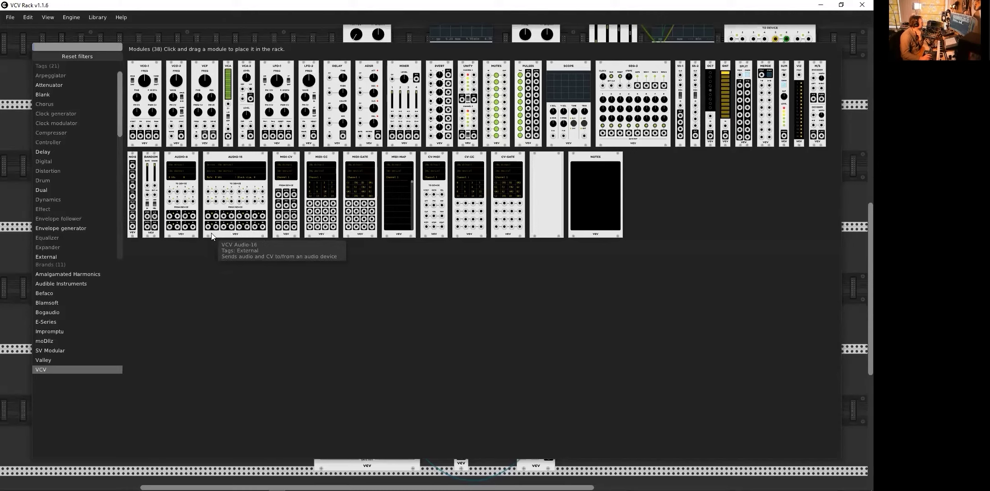
pyautogui.moveTo(275, 77); pyautogui.dragTo(224, 176)
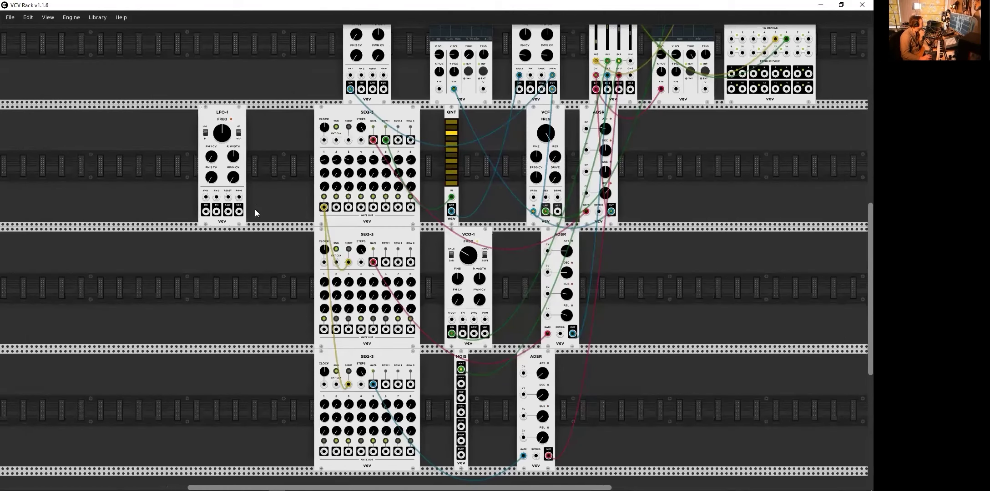
pyautogui.moveTo(239, 210); pyautogui.dragTo(336, 142)
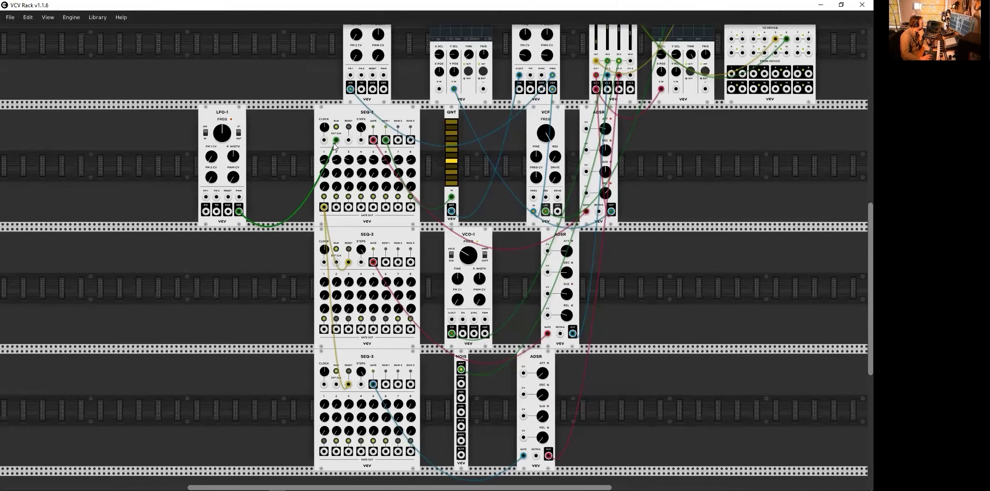
# Step: Patch the new LFO-1's SQR output to the EXT CLK inputs of the middle and bottom SEQ-3s
pyautogui.moveTo(239, 216); pyautogui.dragTo(329, 258)
pyautogui.moveTo(239, 211); pyautogui.dragTo(335, 386)
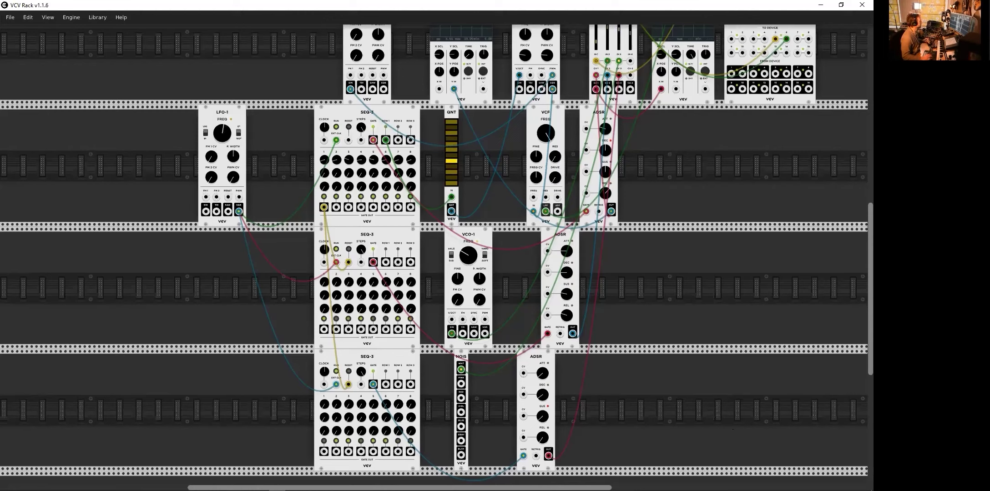
pyautogui.scroll(8, 302, 116)
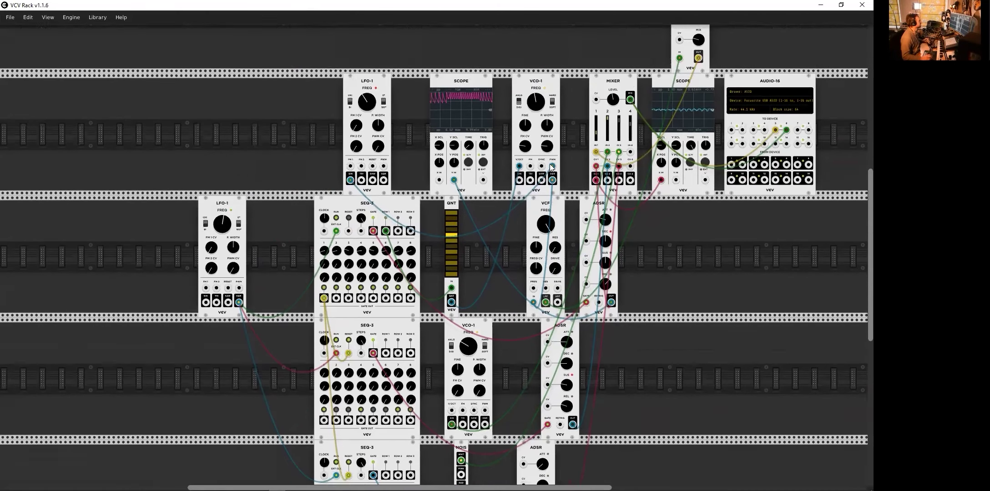